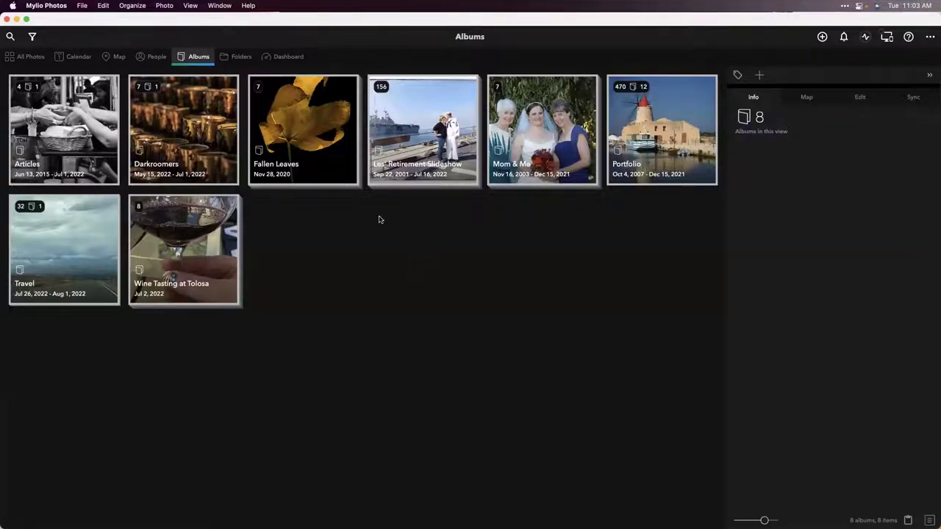
Go to the library's folders, reveal the Photos folder in Finder, and move the Finder window aside
{"action": "left_click", "coordinate": [243, 56]}
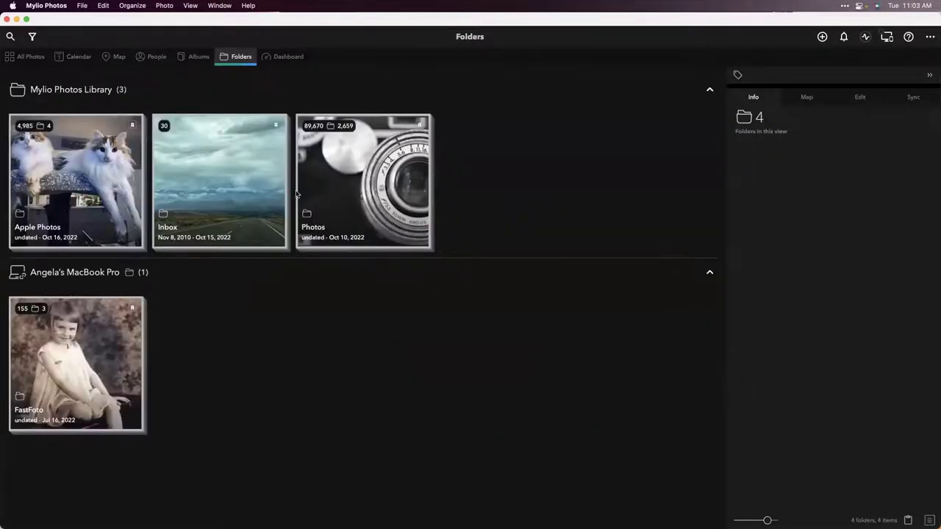
{"action": "right_click", "coordinate": [350, 197]}
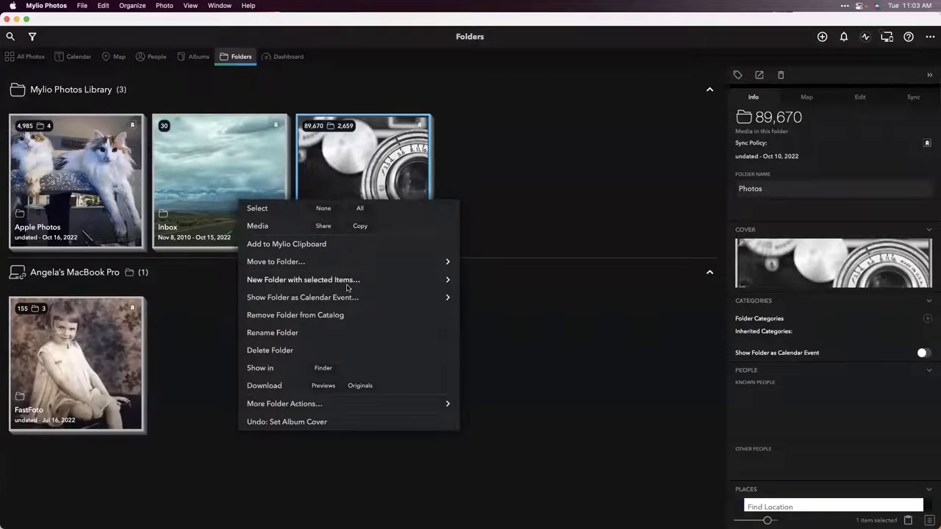
{"action": "left_click", "coordinate": [323, 369]}
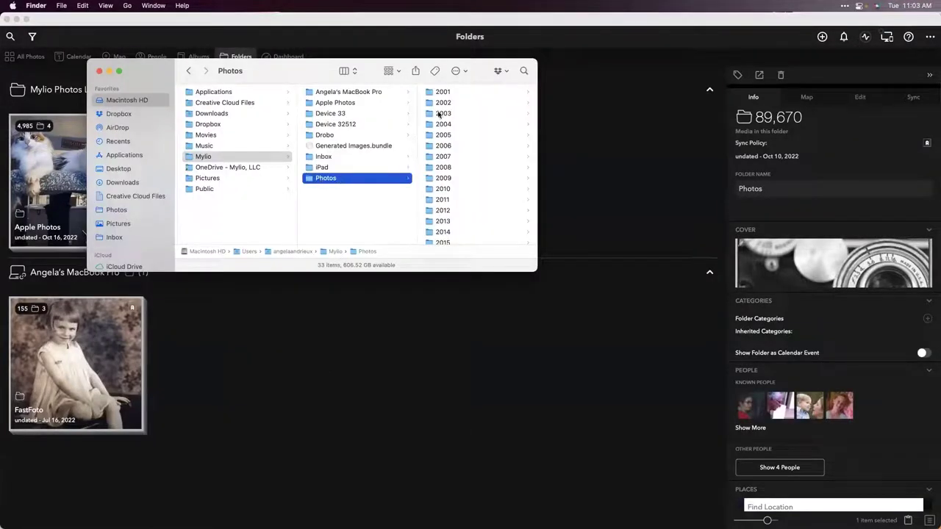
{"action": "left_click_drag", "start_coordinate": [291, 71], "coordinate": [683, 268]}
Open the Photos folder in Mylio Photos and browse its year folders down to the contents of 2022
{"action": "left_click", "coordinate": [384, 209]}
{"action": "double_click", "coordinate": [384, 210]}
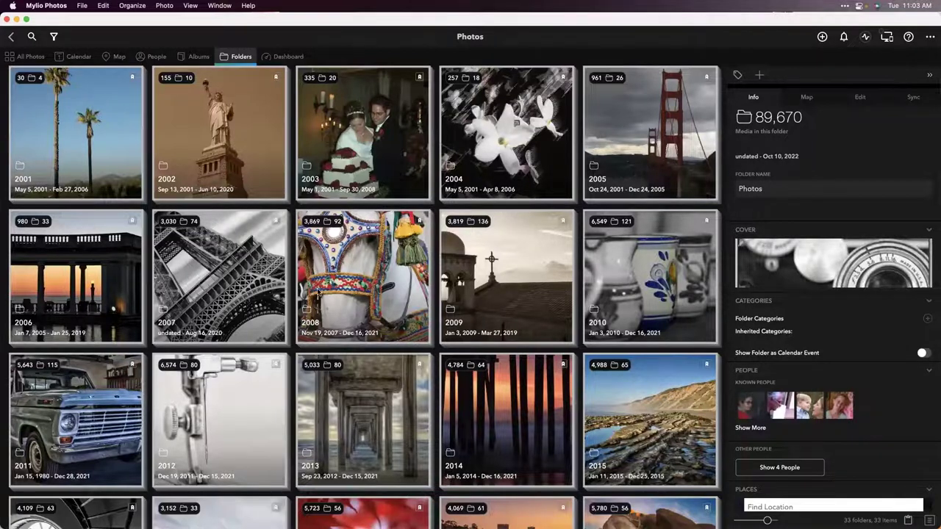
{"action": "scroll", "coordinate": [317, 291], "scroll_direction": "down", "scroll_amount": 2}
{"action": "scroll", "coordinate": [318, 291], "scroll_direction": "down", "scroll_amount": 8}
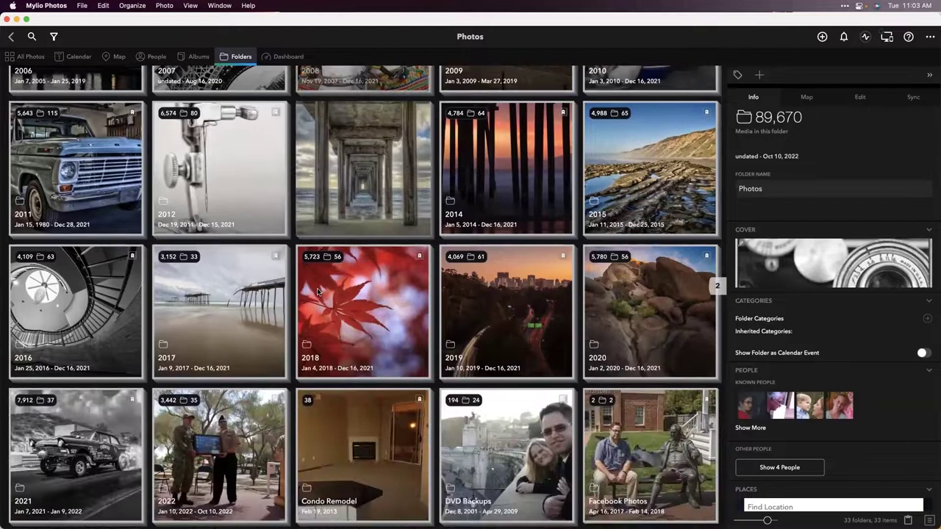
{"action": "left_click", "coordinate": [317, 292]}
{"action": "double_click", "coordinate": [246, 215]}
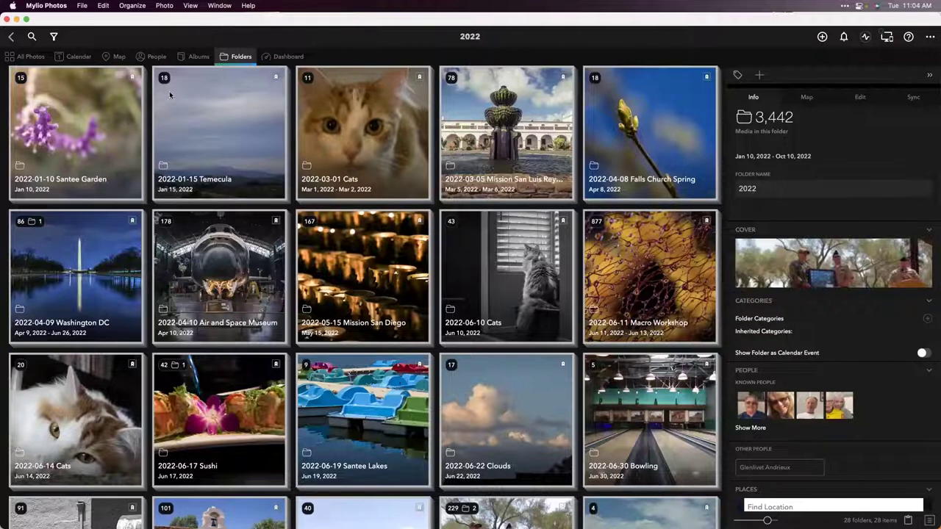
Switch to the albums and look inside Fallen Leaves and Portfolio, returning to the album overview after each
{"action": "left_click", "coordinate": [192, 57]}
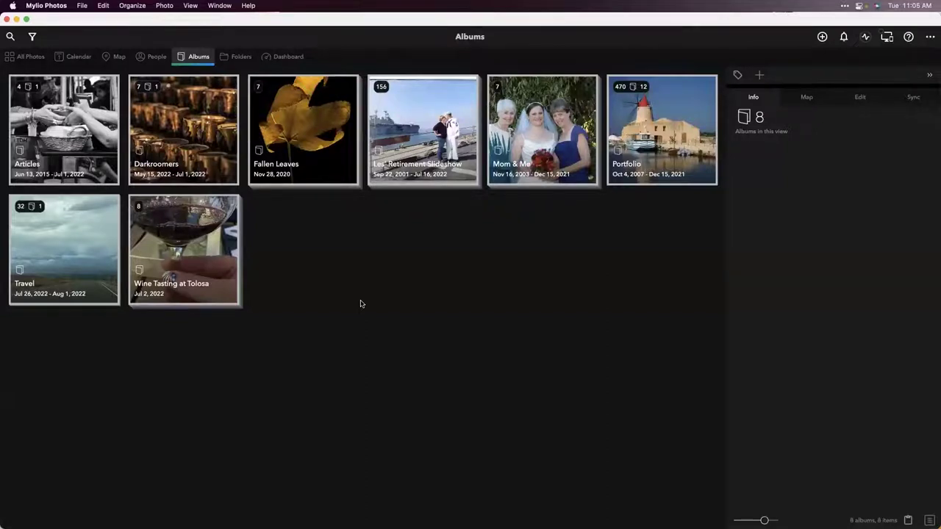
{"action": "left_click", "coordinate": [310, 181]}
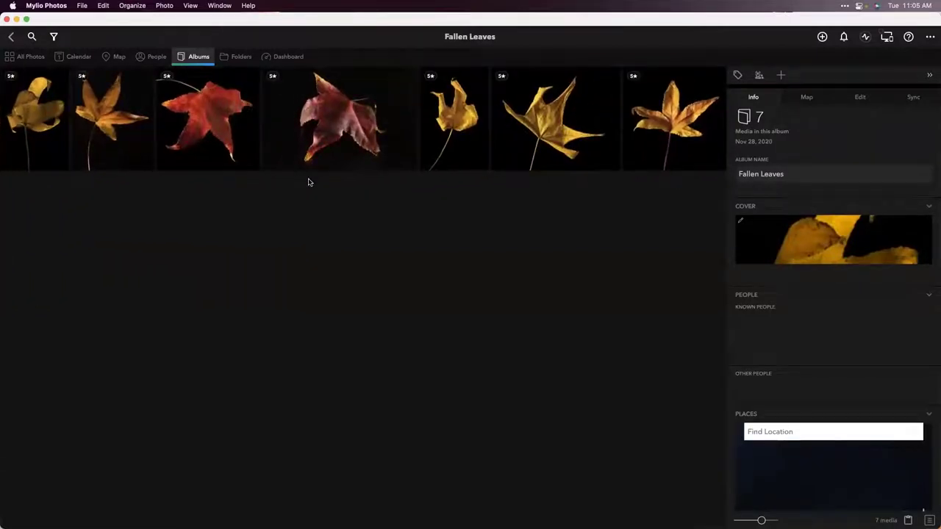
{"action": "left_click", "coordinate": [192, 59]}
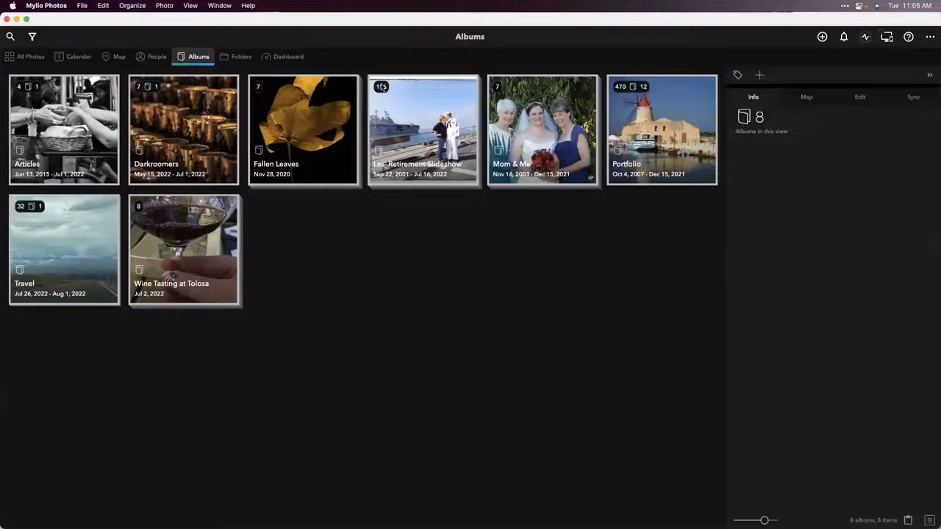
{"action": "mouse_move", "coordinate": [383, 90]}
{"action": "left_click", "coordinate": [676, 150]}
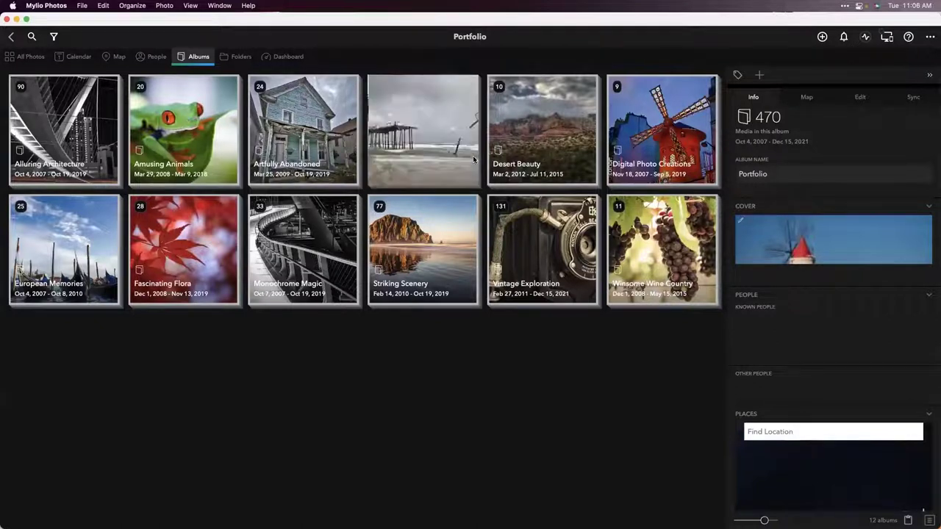
{"action": "left_click", "coordinate": [193, 57]}
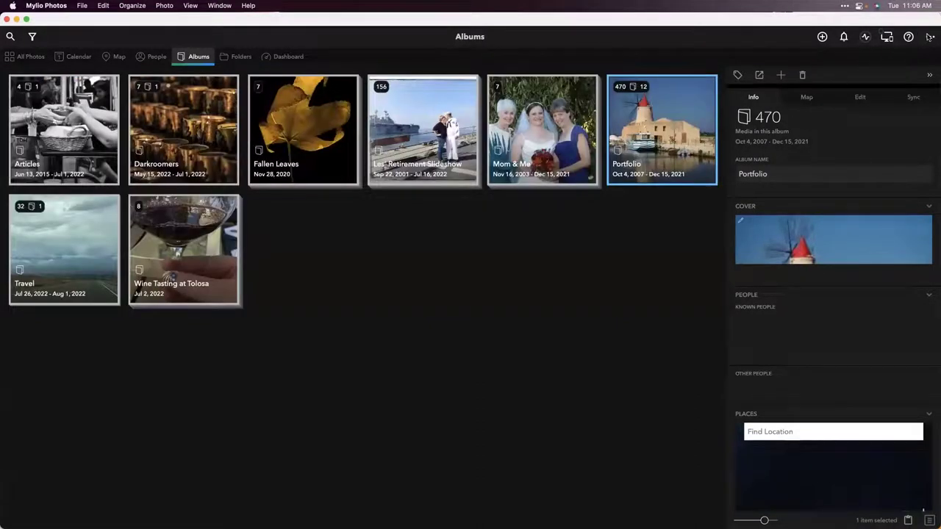
View the sort options available for the top-level albums, leaving the order as it is
{"action": "left_click", "coordinate": [930, 38]}
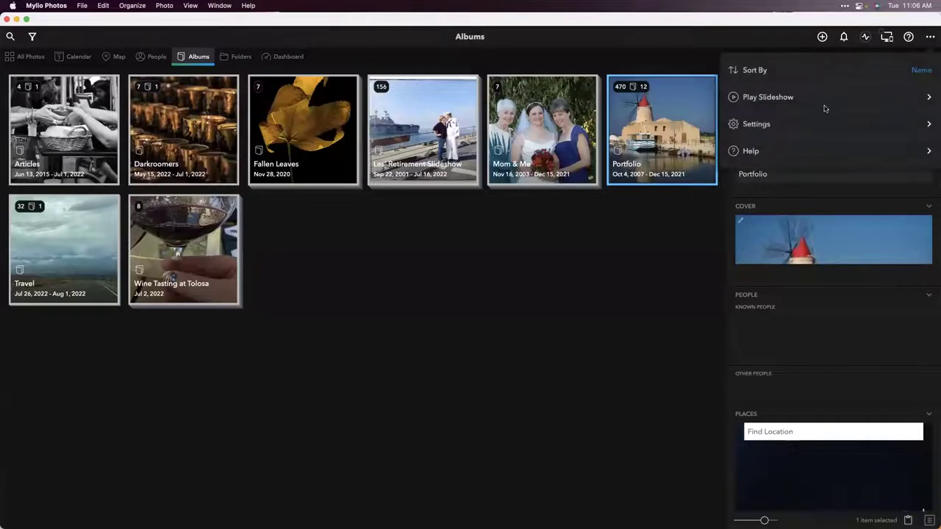
{"action": "left_click", "coordinate": [757, 70]}
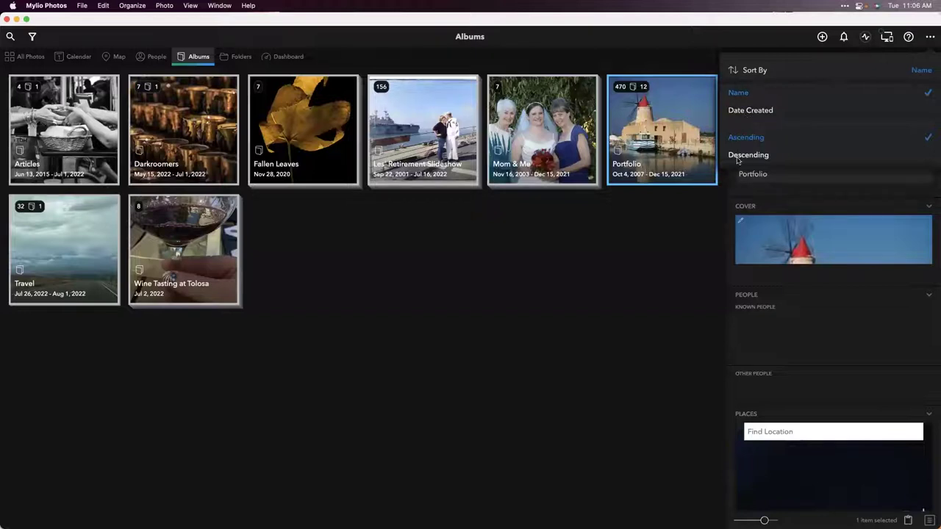
{"action": "left_click", "coordinate": [656, 157]}
Open the Portfolio album and sort its nested albums by name in descending order
{"action": "double_click", "coordinate": [655, 157]}
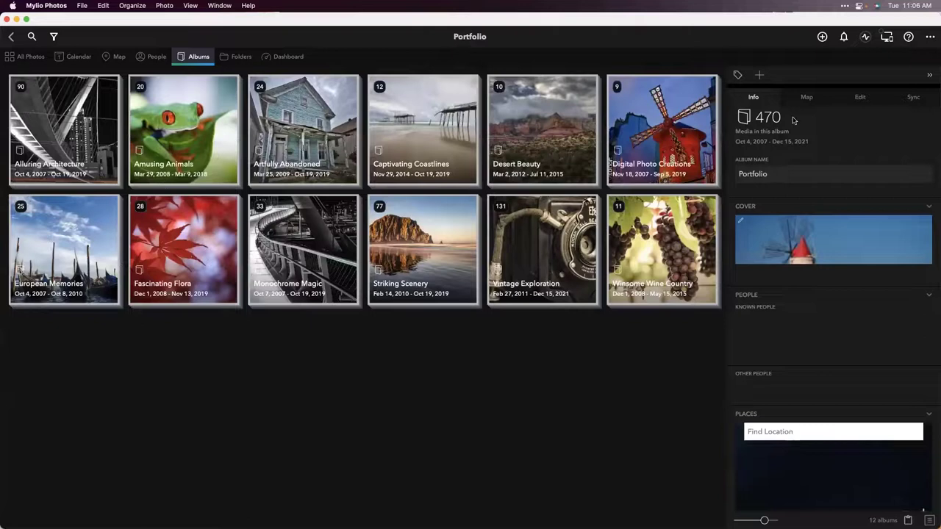
{"action": "left_click", "coordinate": [929, 38]}
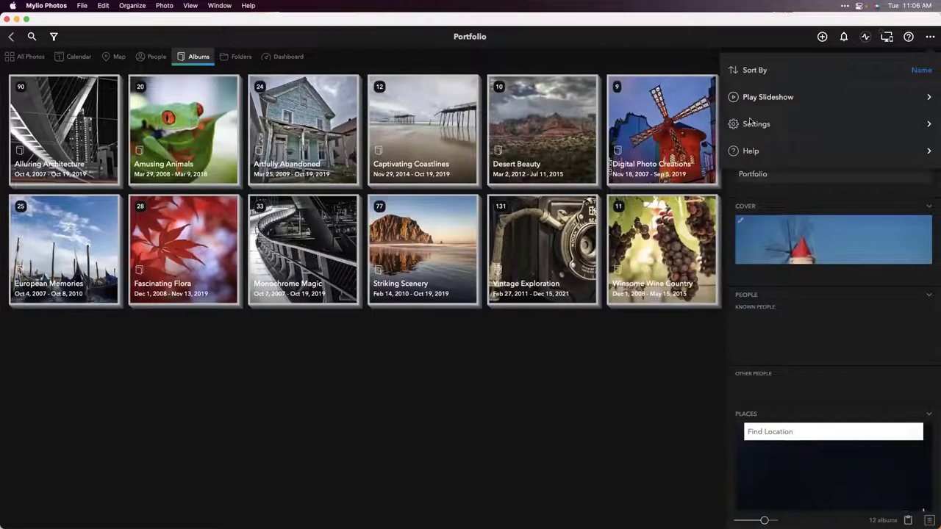
{"action": "left_click", "coordinate": [760, 71]}
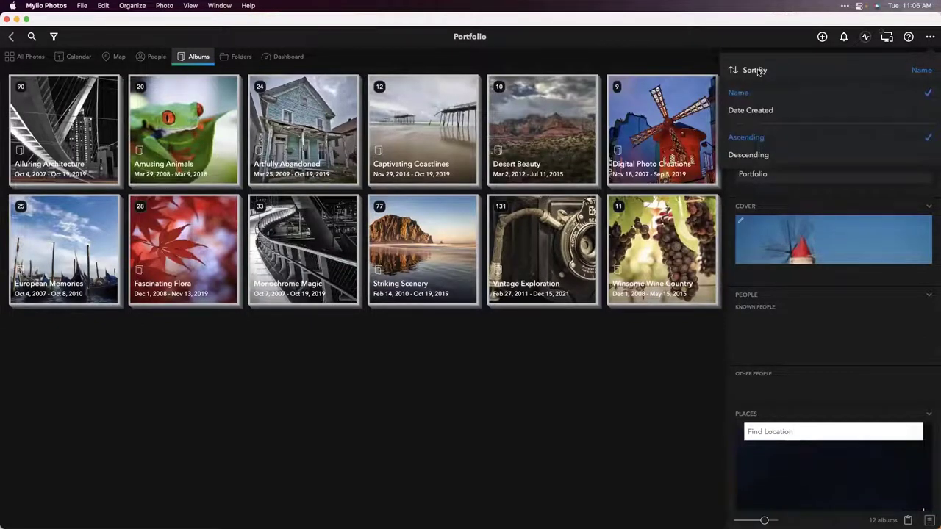
{"action": "left_click", "coordinate": [746, 156]}
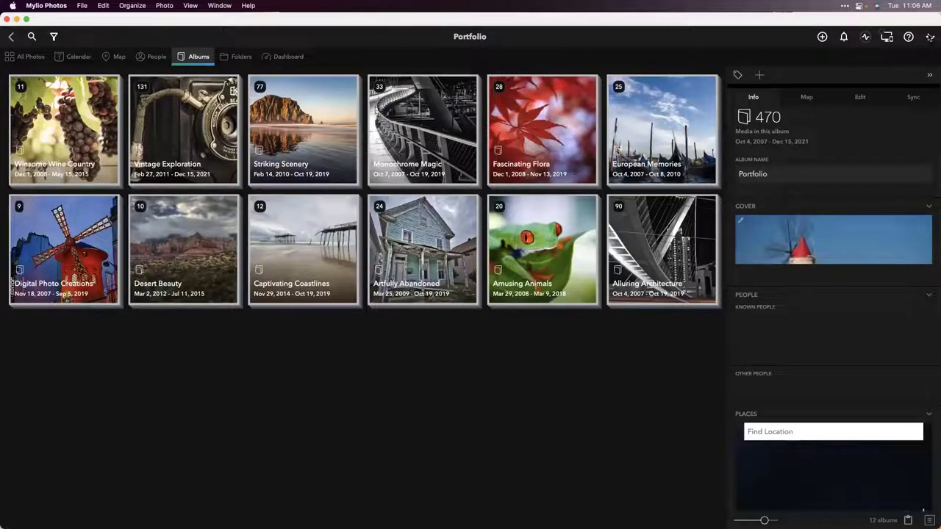
Set the sort order of the Portfolio's nested albums back to ascending
{"action": "left_click", "coordinate": [930, 37]}
{"action": "left_click", "coordinate": [772, 72]}
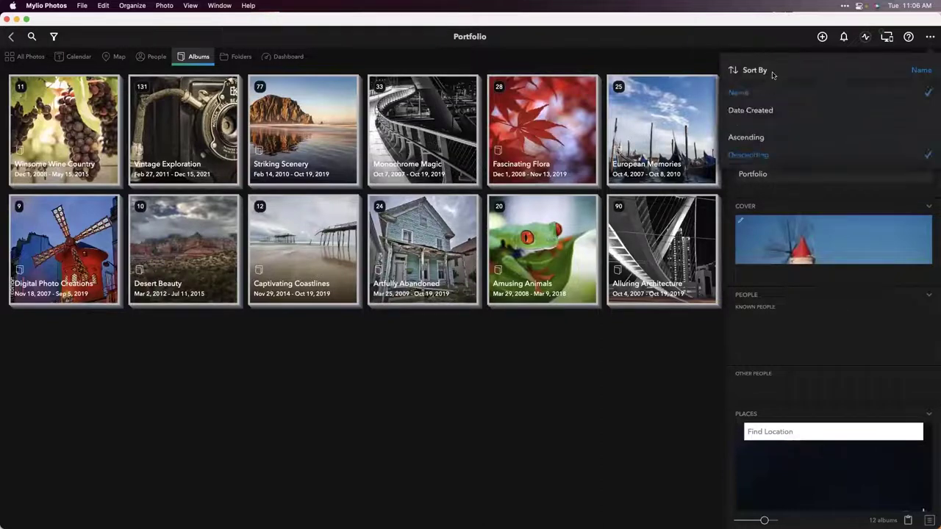
{"action": "left_click", "coordinate": [744, 137]}
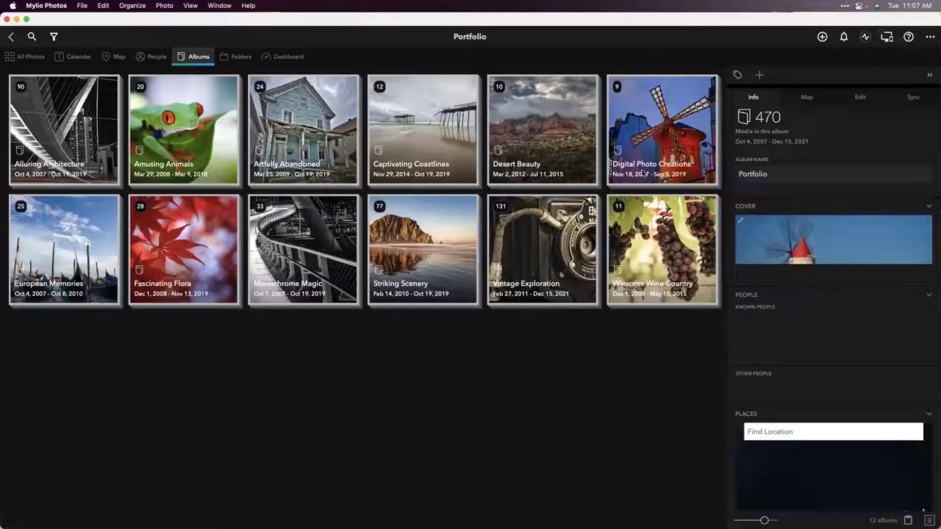
Select the Digital Photo Creations album and inspect its editable name and cover image choices without changing them
{"action": "left_click", "coordinate": [649, 165]}
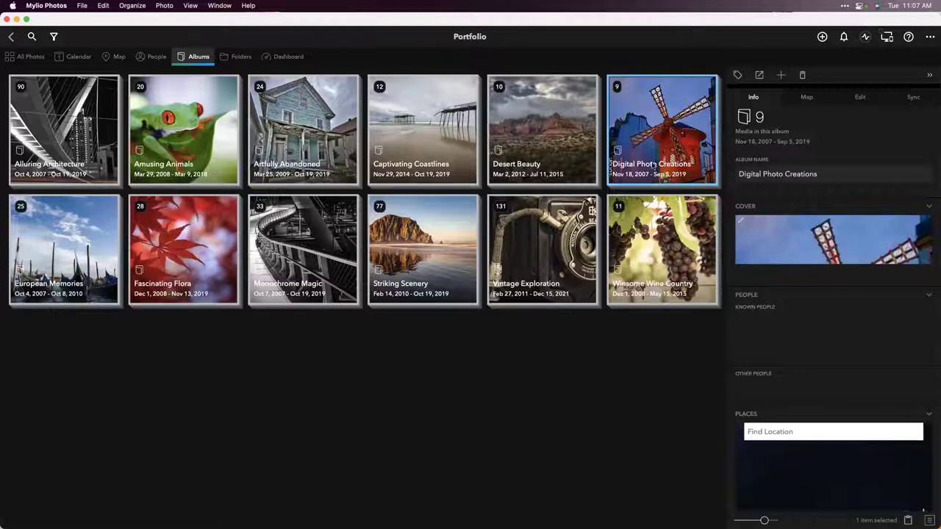
{"action": "left_click", "coordinate": [766, 178]}
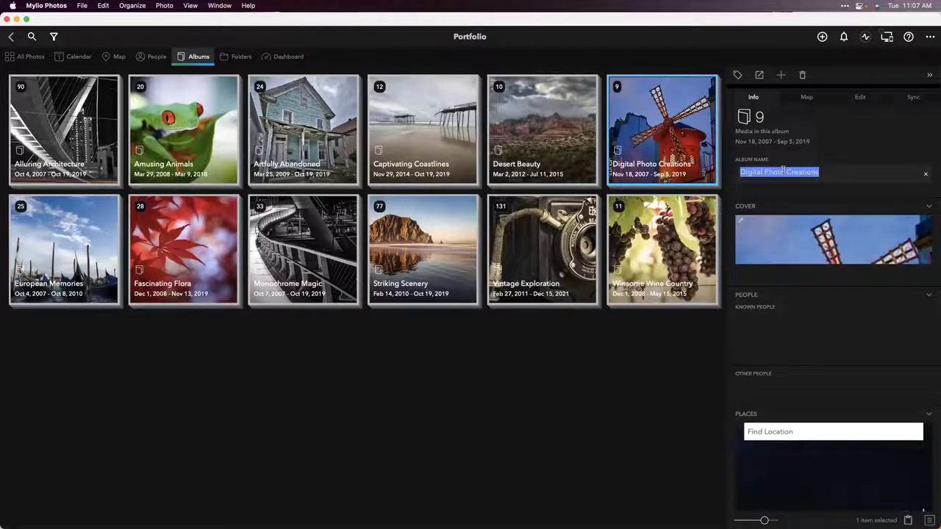
{"action": "left_click", "coordinate": [740, 219]}
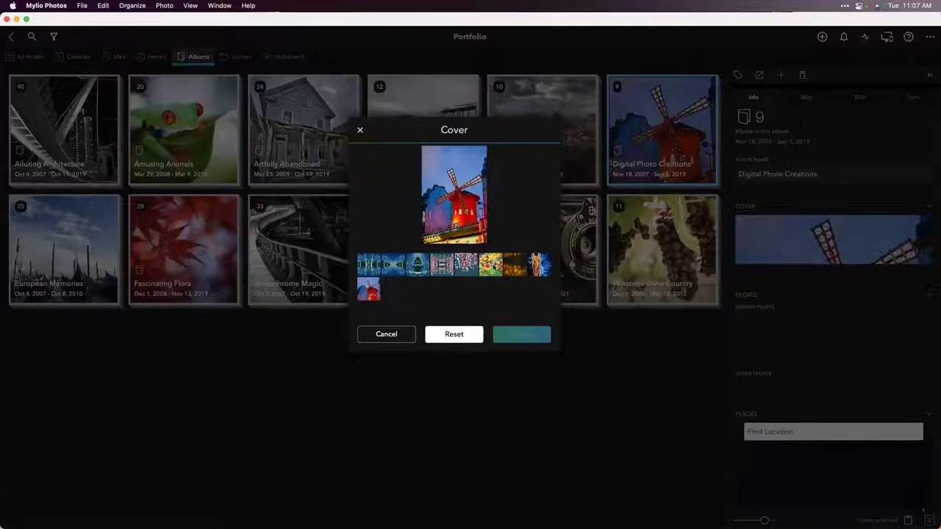
{"action": "left_click", "coordinate": [394, 337]}
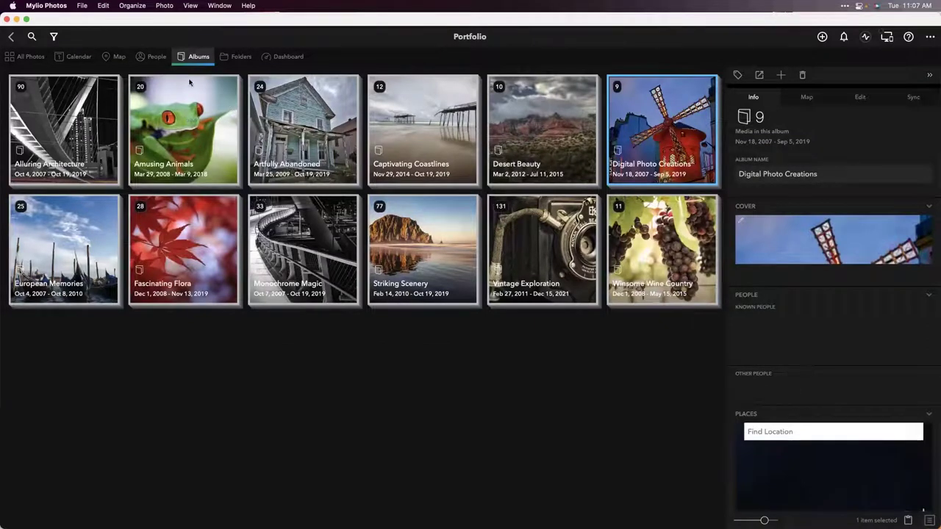
Return to the album overview, review the Mom & Me album's people and places details, and collapse the Places section
{"action": "left_click", "coordinate": [182, 59]}
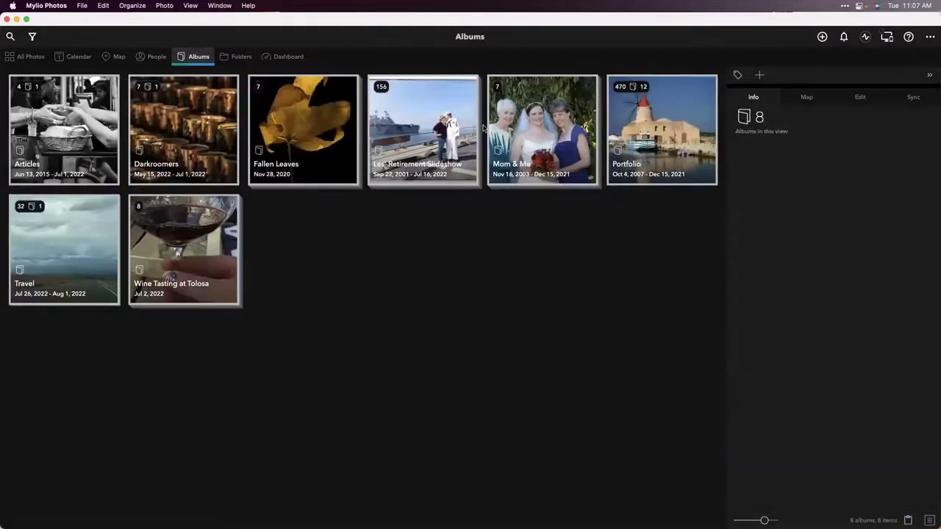
{"action": "left_click", "coordinate": [530, 121]}
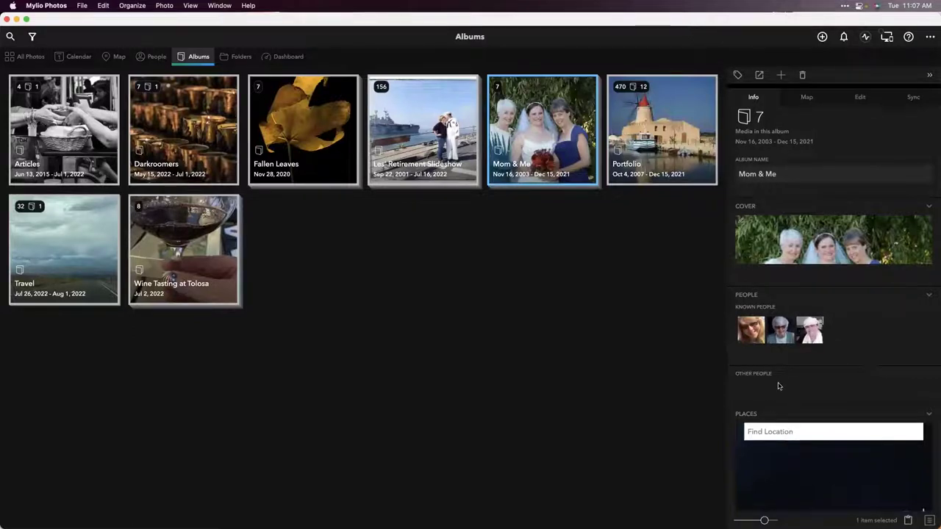
{"action": "scroll", "coordinate": [792, 383], "scroll_direction": "down", "scroll_amount": 3}
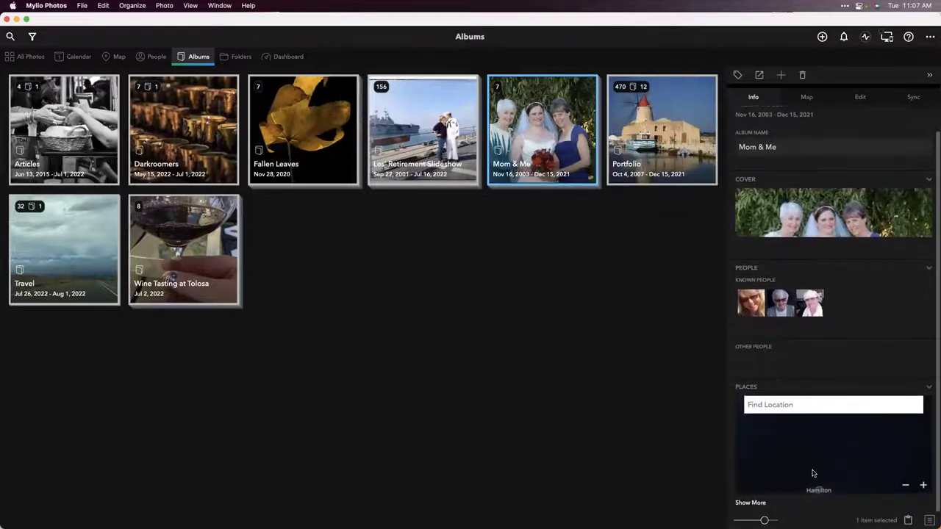
{"action": "left_click", "coordinate": [929, 388]}
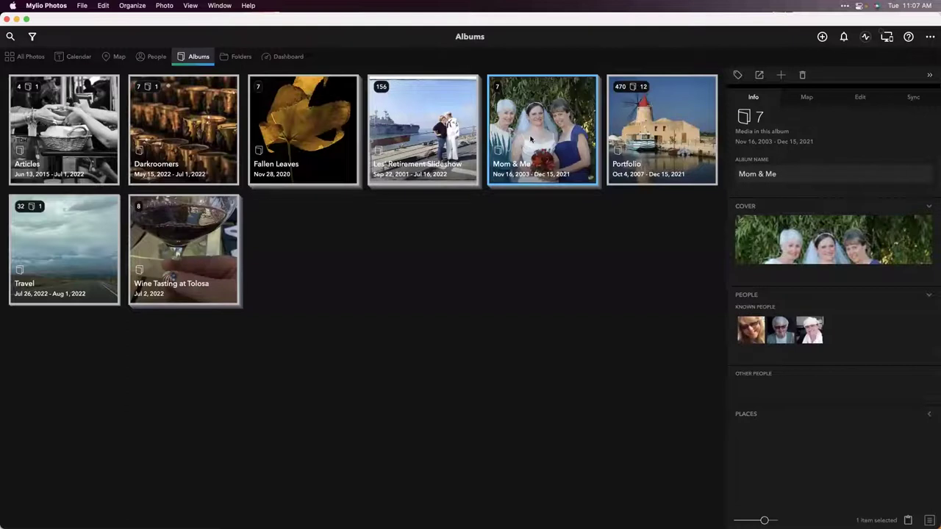
View the photos in the Desert Beauty album nested in Portfolio, and return to the album overview
{"action": "double_click", "coordinate": [649, 169]}
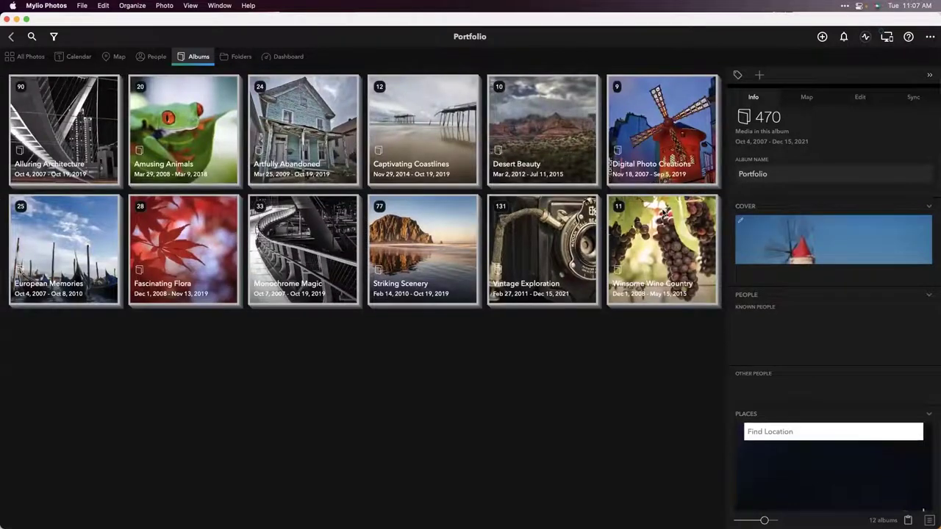
{"action": "double_click", "coordinate": [551, 153]}
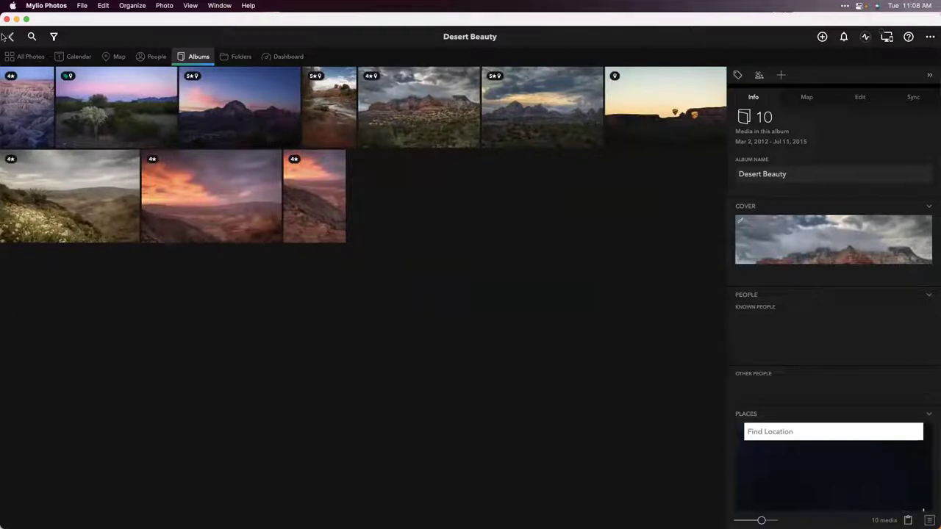
{"action": "left_click", "coordinate": [199, 58]}
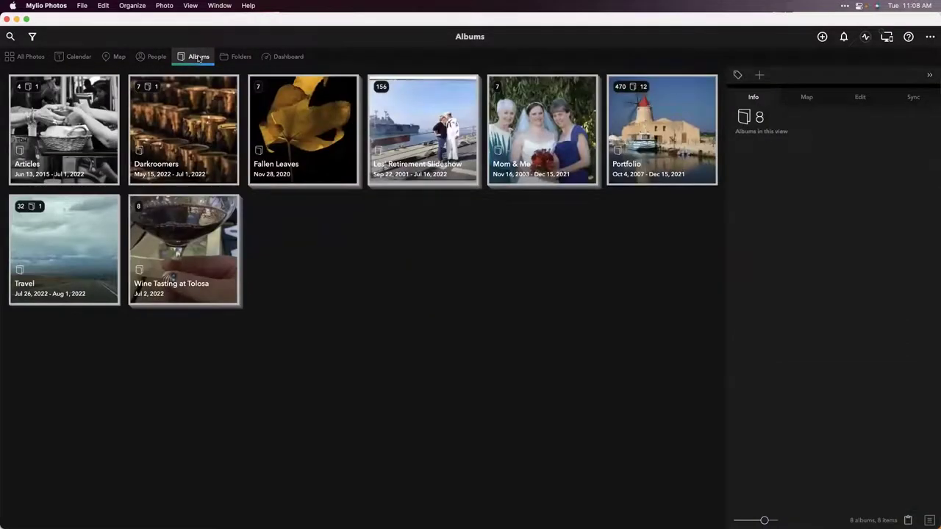
Browse the Darkroomers album's nested 2022 album, viewing the photos in July and in 2022 Accepted
{"action": "left_click", "coordinate": [174, 146]}
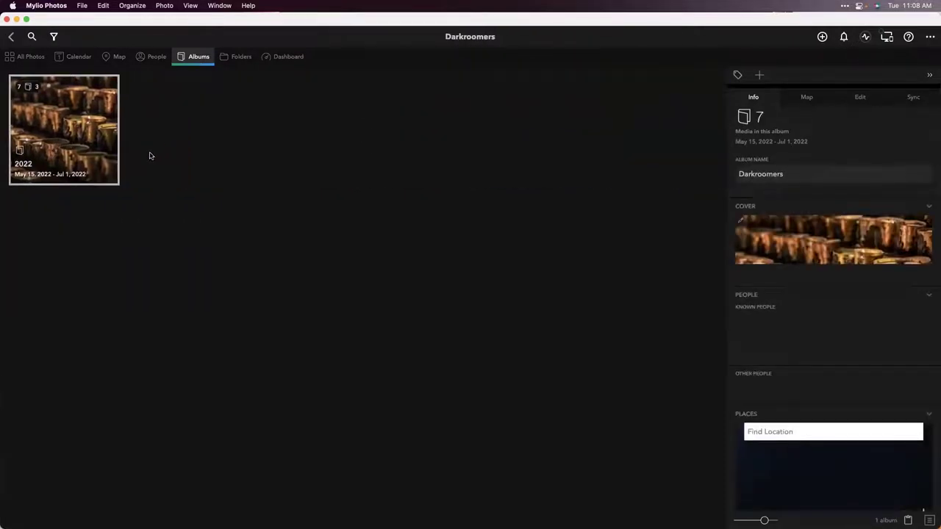
{"action": "left_click", "coordinate": [72, 152]}
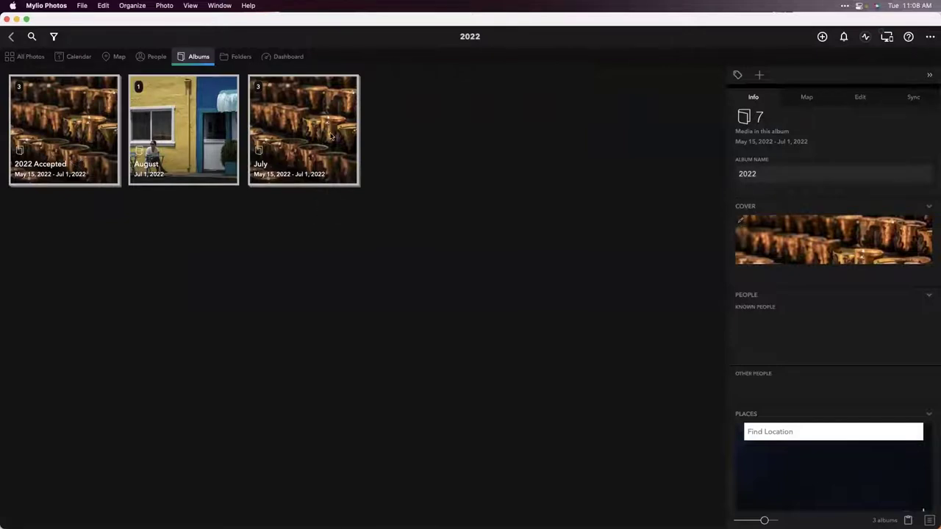
{"action": "double_click", "coordinate": [291, 145]}
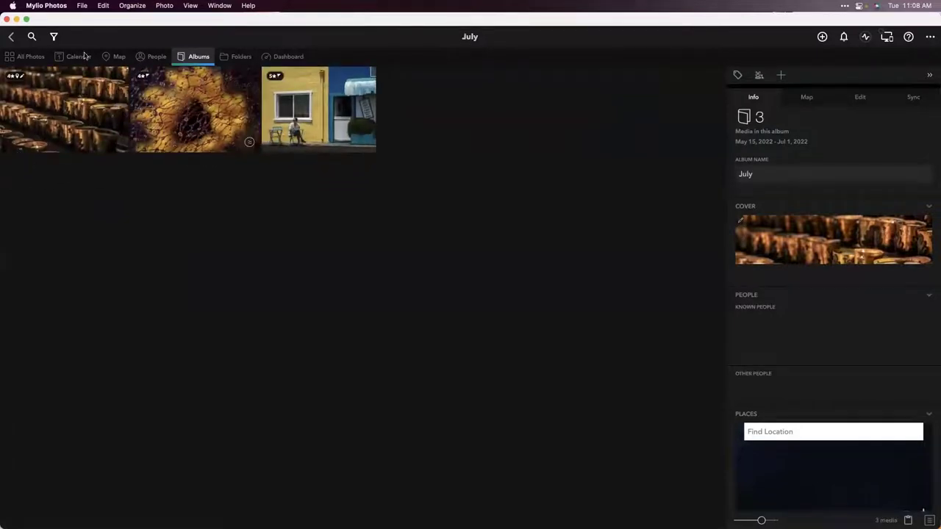
{"action": "left_click", "coordinate": [10, 39]}
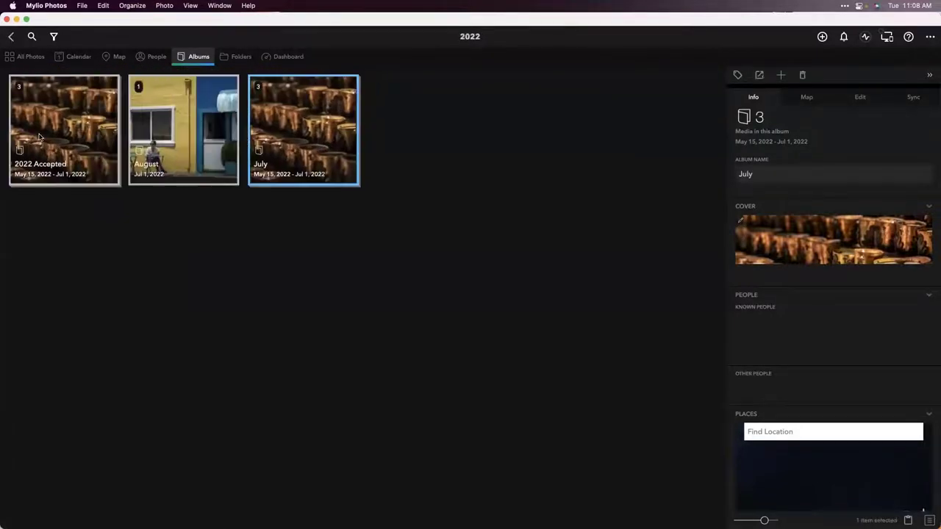
{"action": "double_click", "coordinate": [41, 134]}
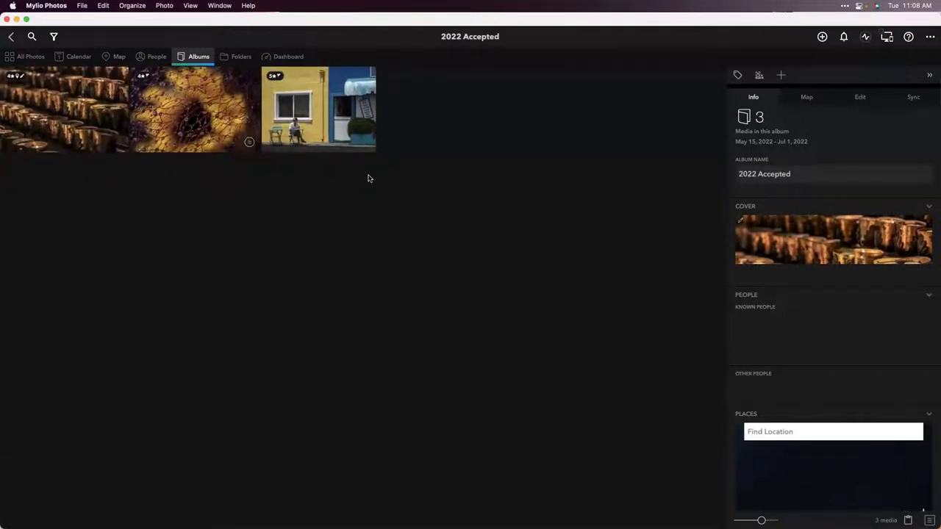
Return to the album overview and inspect the naming dialog for a new top-level album without creating one
{"action": "left_click", "coordinate": [11, 39]}
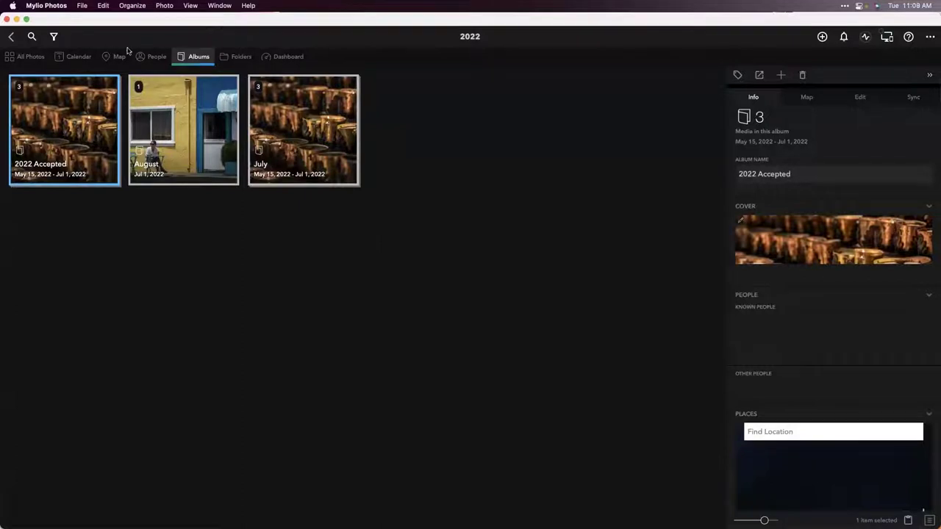
{"action": "left_click", "coordinate": [190, 59]}
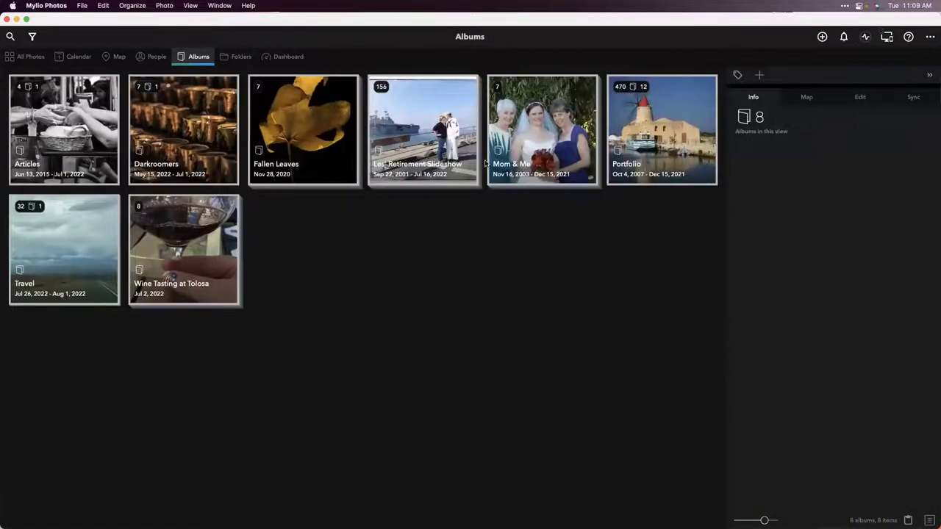
{"action": "left_click", "coordinate": [760, 76]}
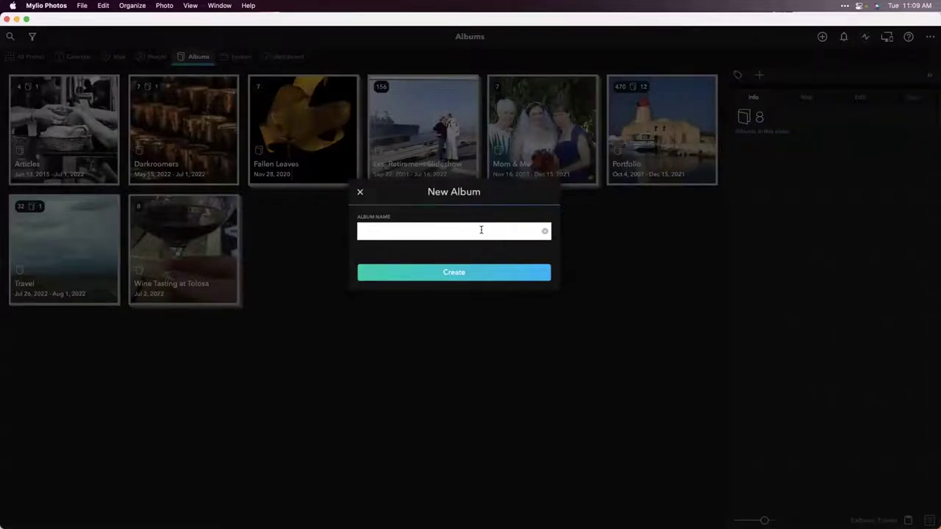
{"action": "left_click", "coordinate": [359, 193]}
Create an album named October inside the 2022 album nested in Darkroomers
{"action": "left_click", "coordinate": [213, 150]}
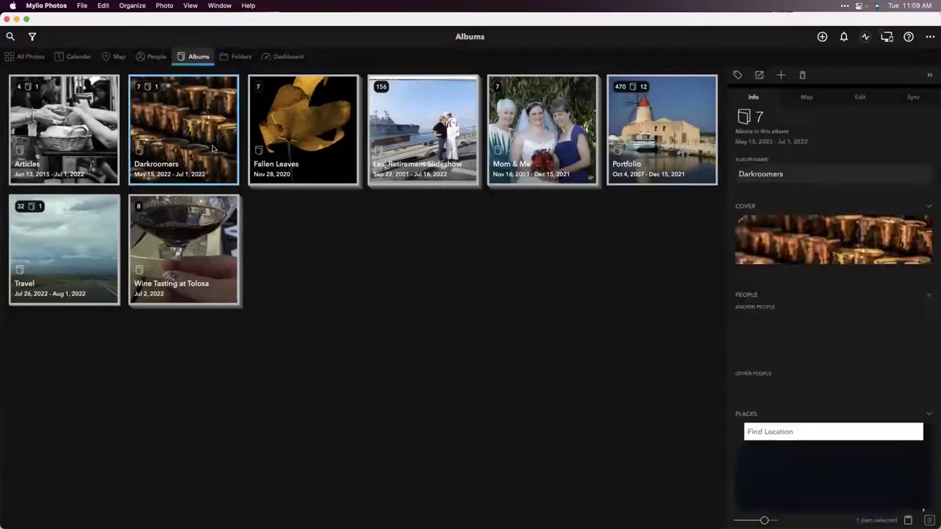
{"action": "double_click", "coordinate": [213, 149]}
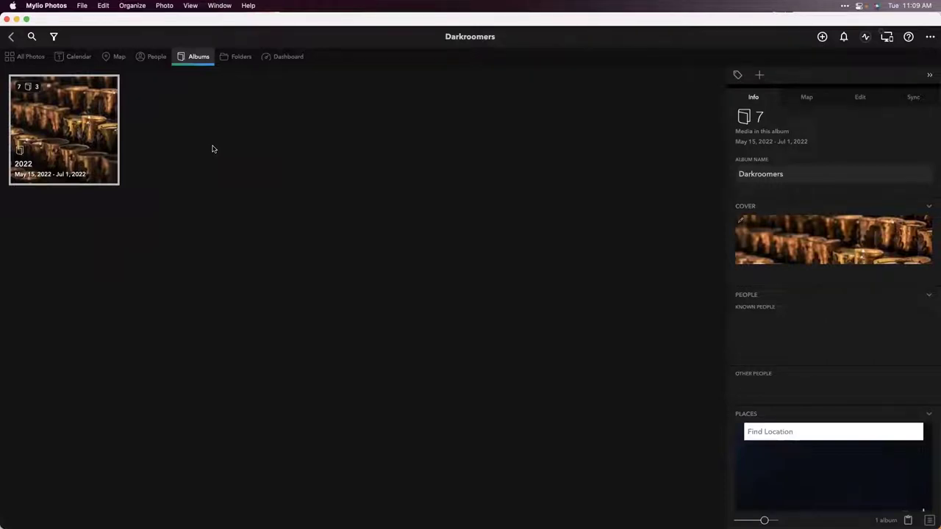
{"action": "double_click", "coordinate": [58, 145]}
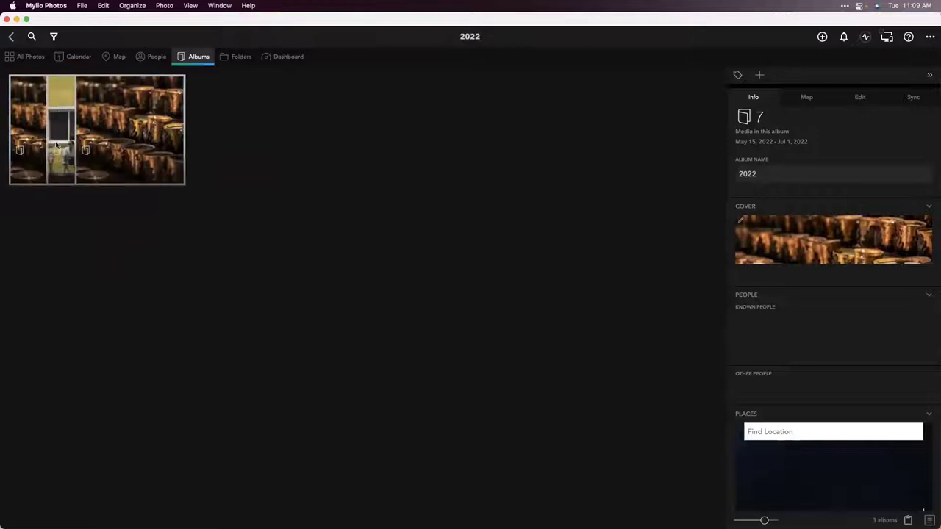
{"action": "left_click", "coordinate": [759, 75]}
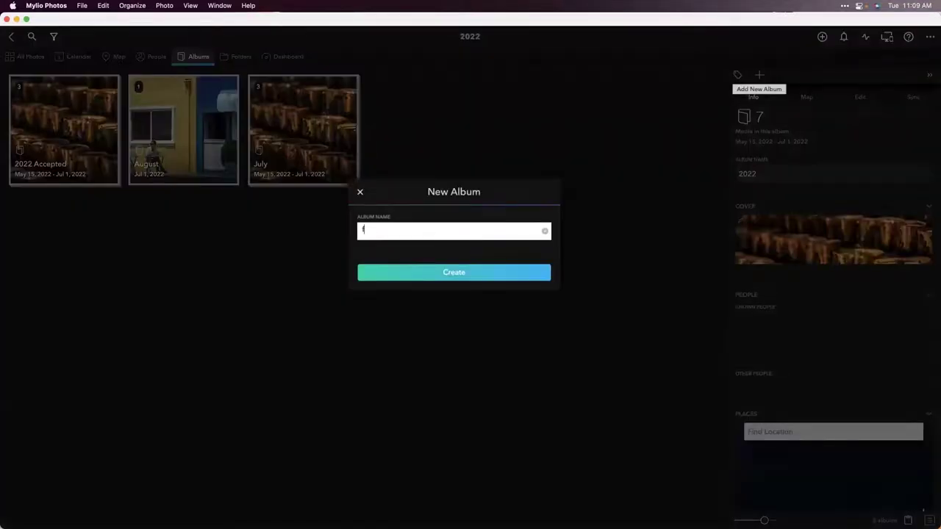
{"action": "type", "text": "October"}
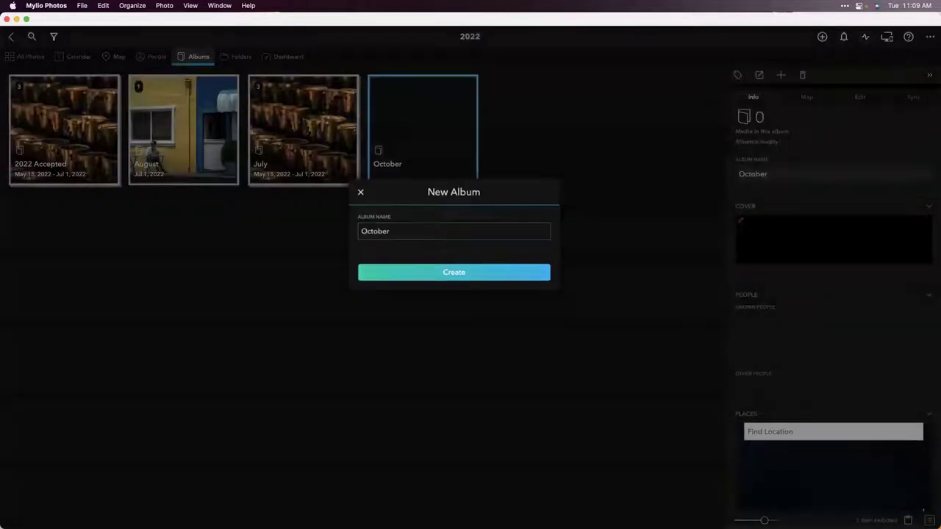
{"action": "key", "text": "Return"}
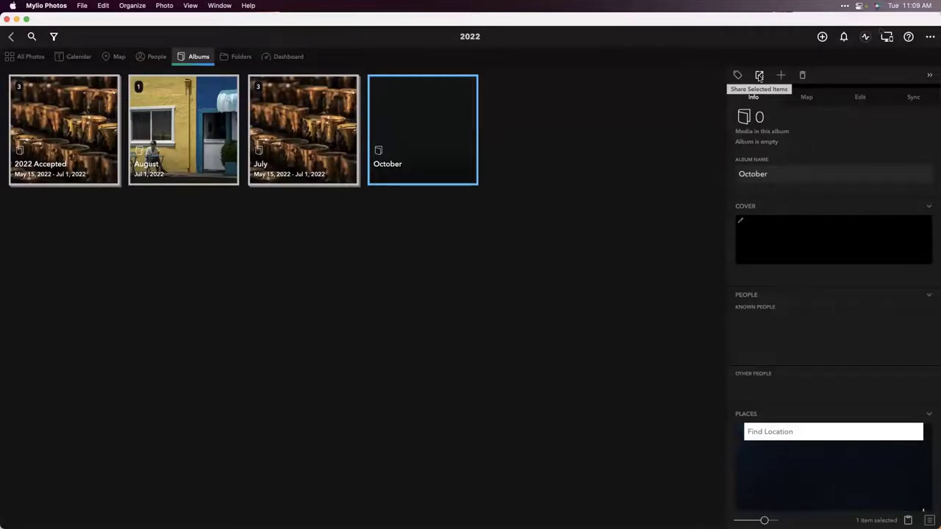
Select three adjacent black-and-white sand dune photos in the All Photos view
{"action": "left_click", "coordinate": [16, 56]}
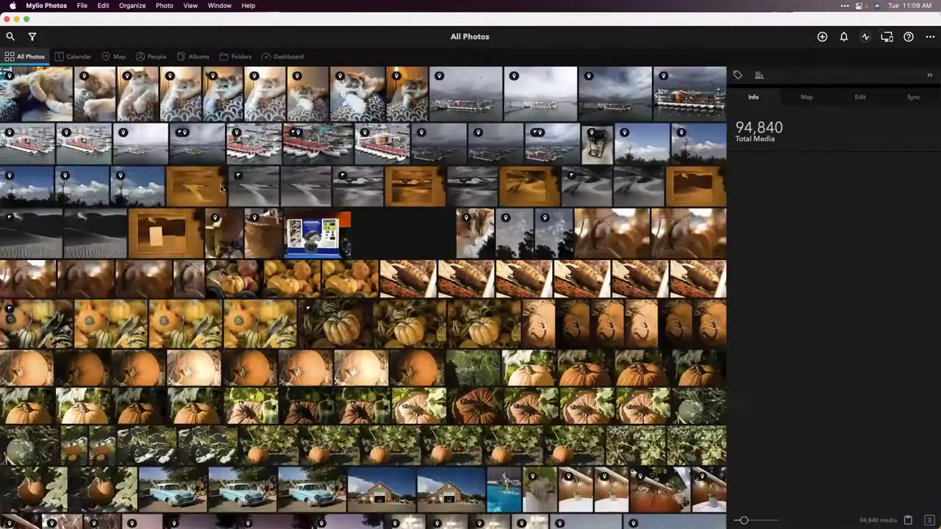
{"action": "left_click", "coordinate": [259, 193]}
{"action": "left_click", "coordinate": [342, 186], "text": "shift"}
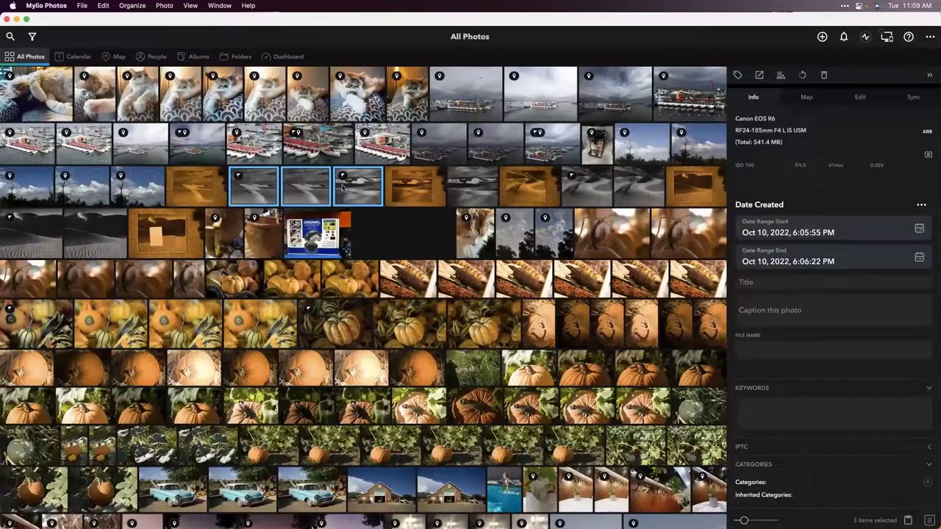
Browse the add-to-album choices to October under Darkroomers and 2022 for the selected photos, and cancel without adding them
{"action": "right_click", "coordinate": [350, 187]}
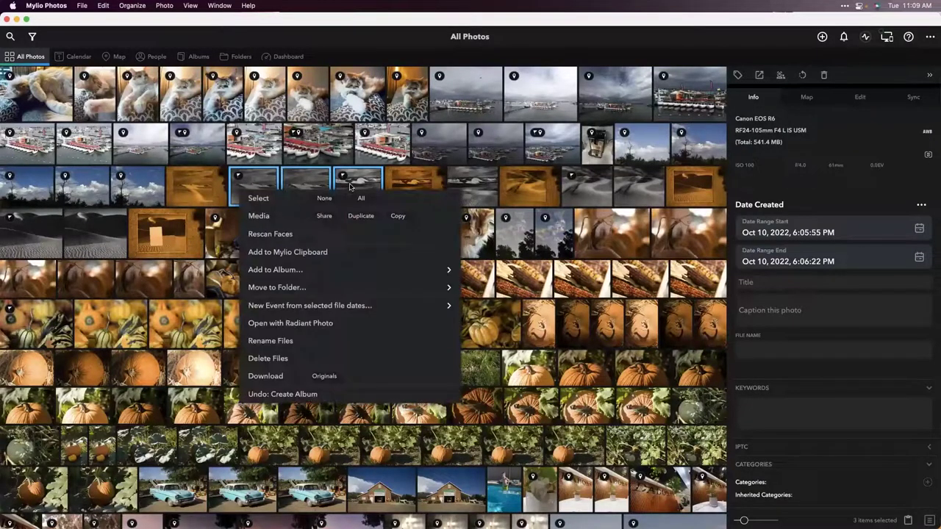
{"action": "left_click", "coordinate": [310, 271]}
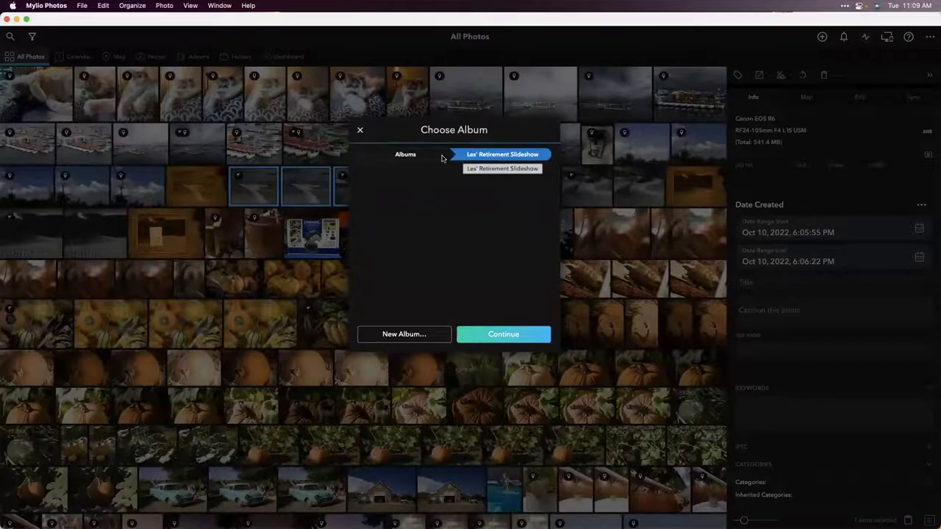
{"action": "left_click", "coordinate": [409, 155]}
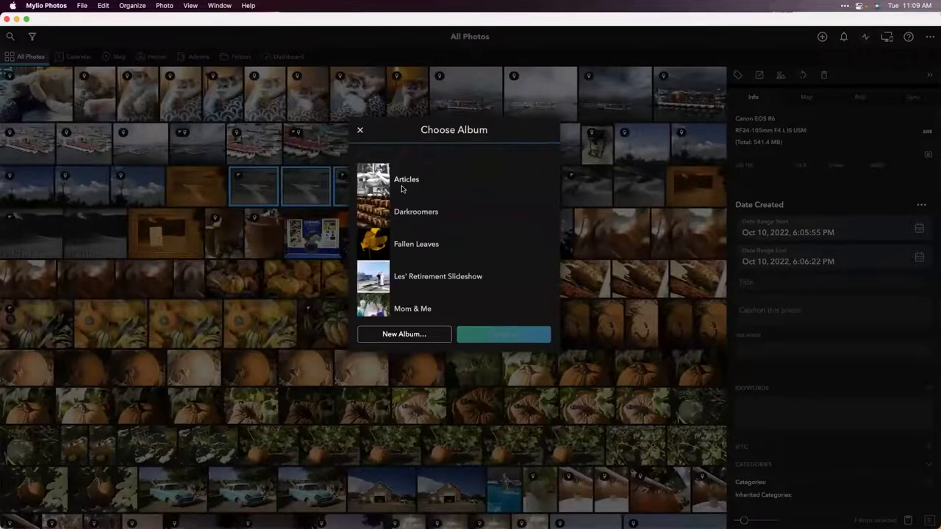
{"action": "scroll", "coordinate": [407, 232], "scroll_direction": "down", "scroll_amount": 5}
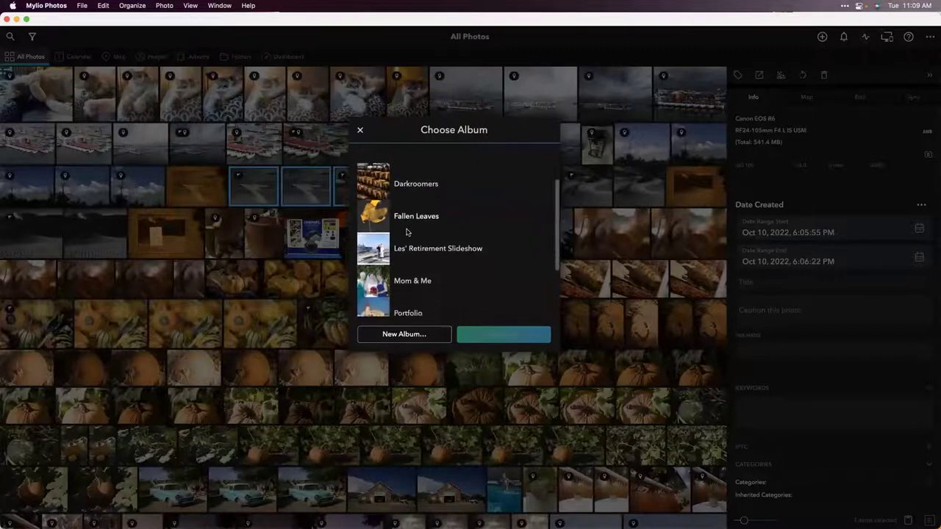
{"action": "scroll", "coordinate": [406, 232], "scroll_direction": "up", "scroll_amount": 2}
{"action": "scroll", "coordinate": [407, 232], "scroll_direction": "up", "scroll_amount": 2}
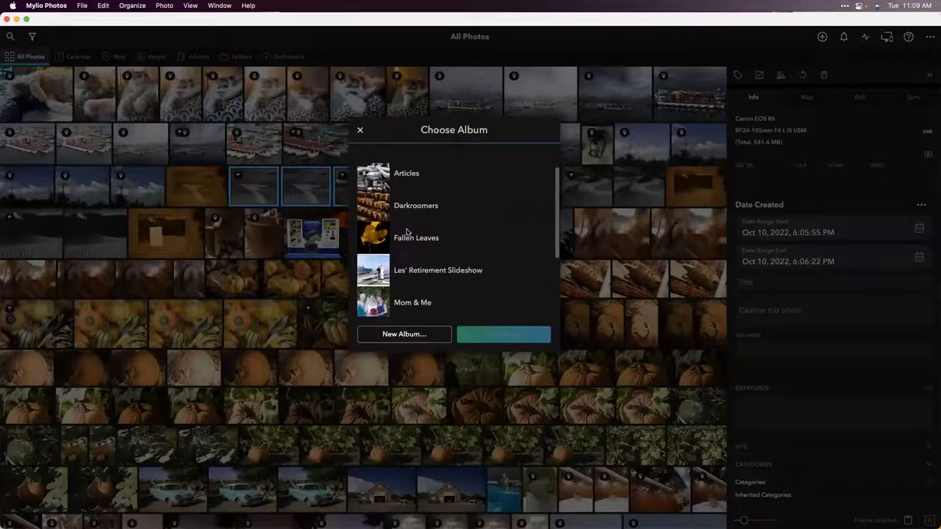
{"action": "double_click", "coordinate": [431, 206]}
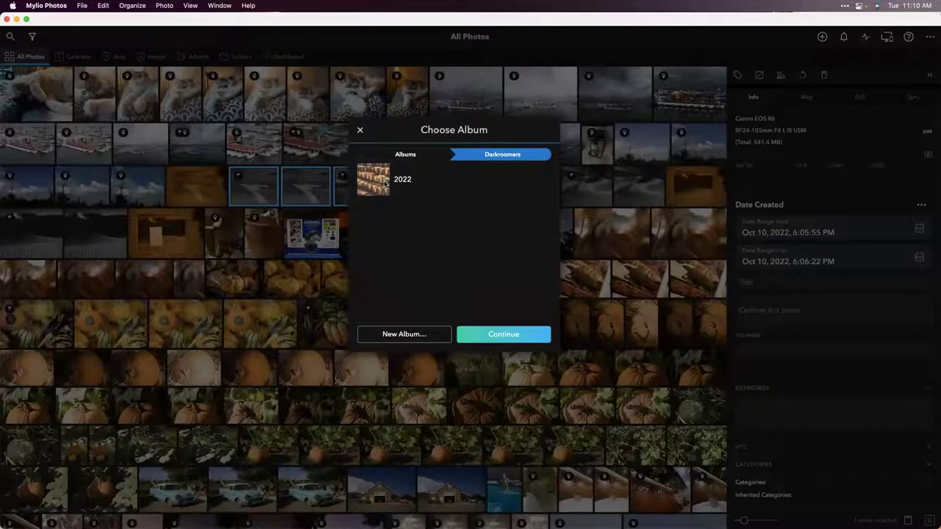
{"action": "left_click", "coordinate": [382, 185]}
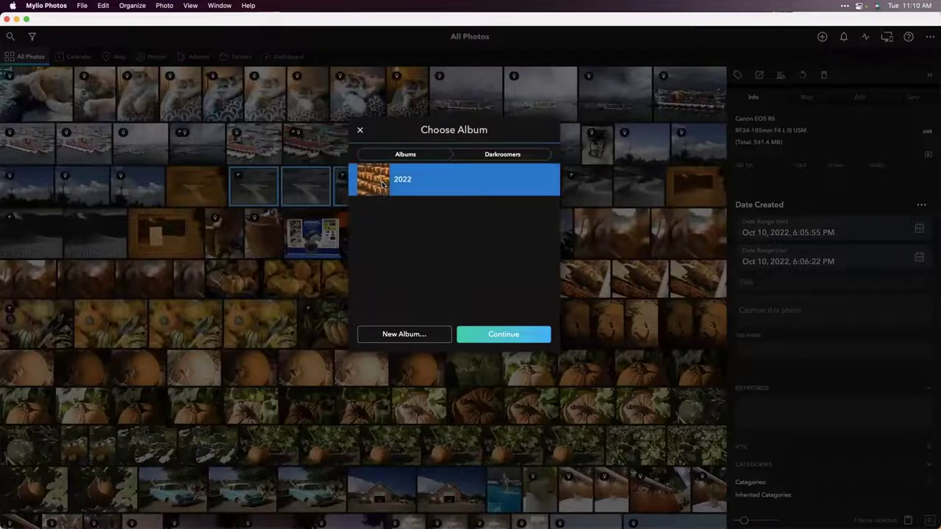
{"action": "left_click", "coordinate": [382, 185]}
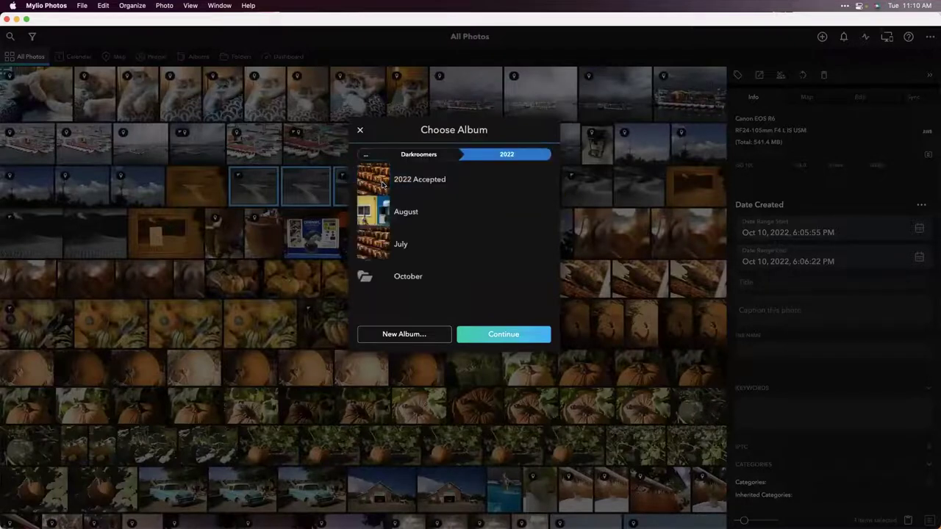
{"action": "left_click", "coordinate": [371, 278]}
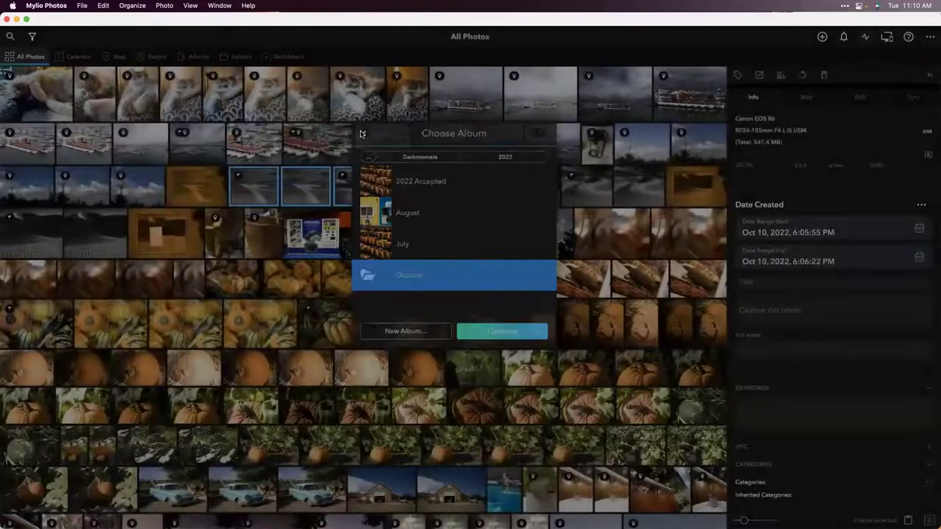
{"action": "left_click", "coordinate": [361, 132]}
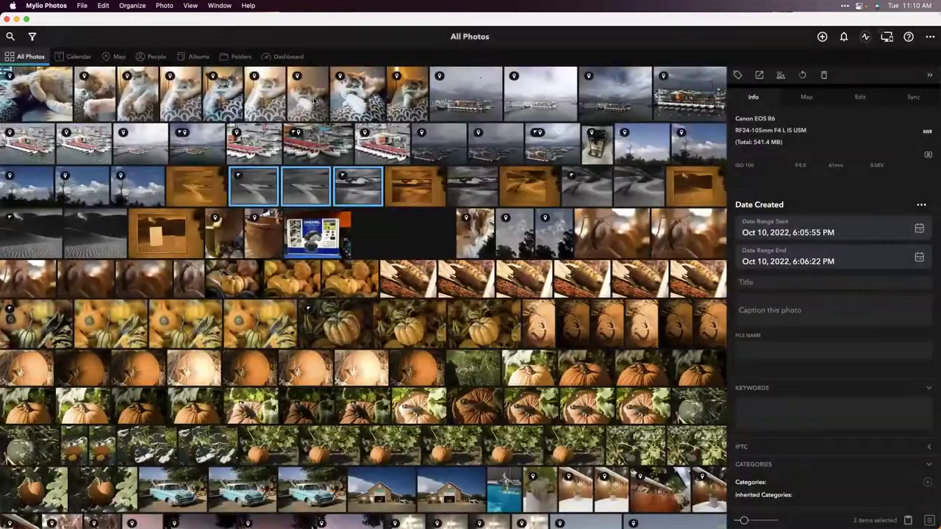
Open the 2022-10-02 Ramona Pumpkin Patch folder within the 2022 folder and view its own photos
{"action": "left_click", "coordinate": [239, 60]}
{"action": "scroll", "coordinate": [316, 222], "scroll_direction": "down", "scroll_amount": 2}
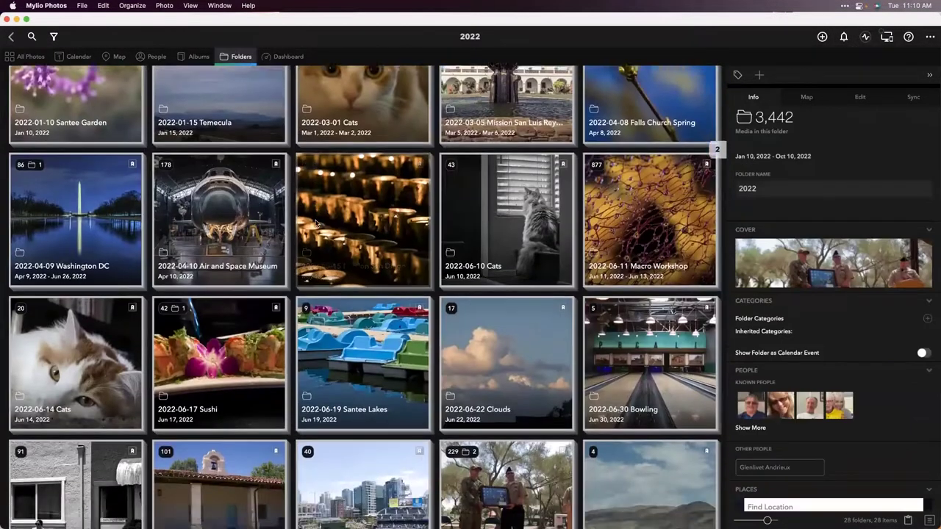
{"action": "scroll", "coordinate": [316, 224], "scroll_direction": "down", "scroll_amount": 5}
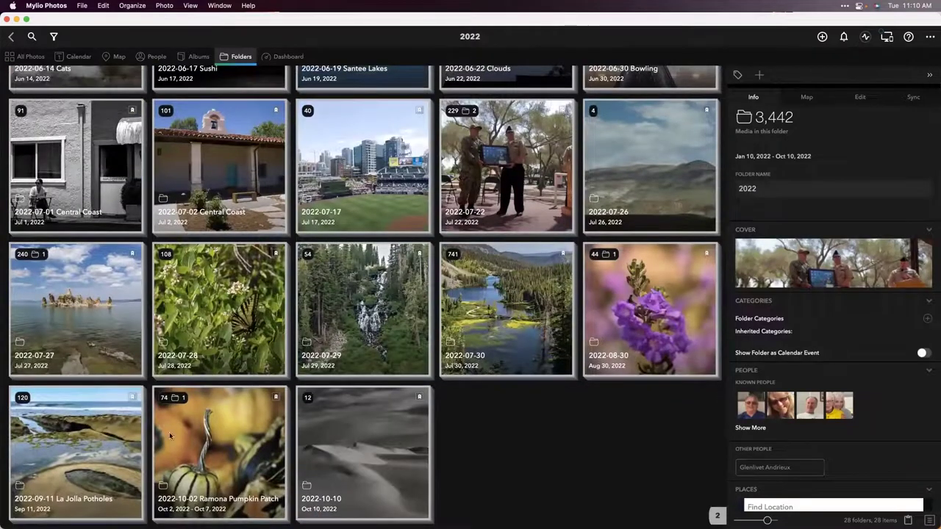
{"action": "double_click", "coordinate": [208, 435]}
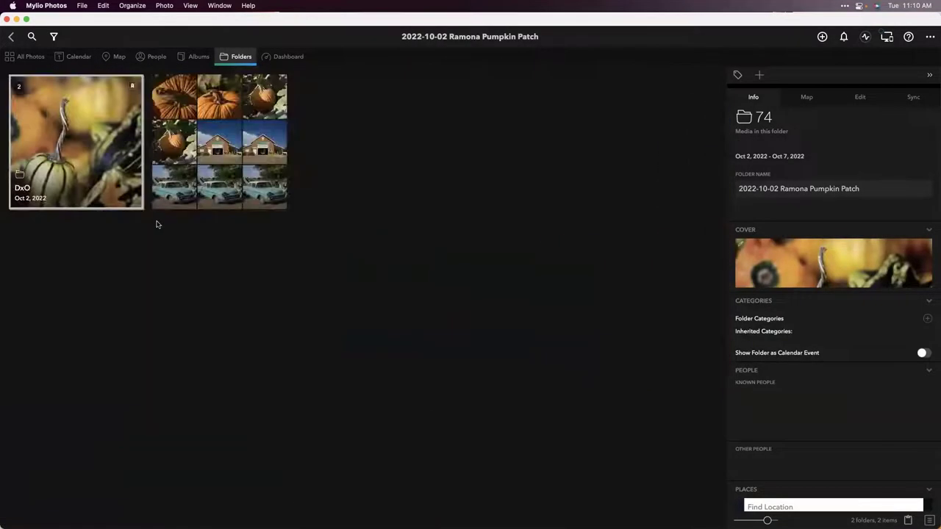
{"action": "double_click", "coordinate": [251, 164]}
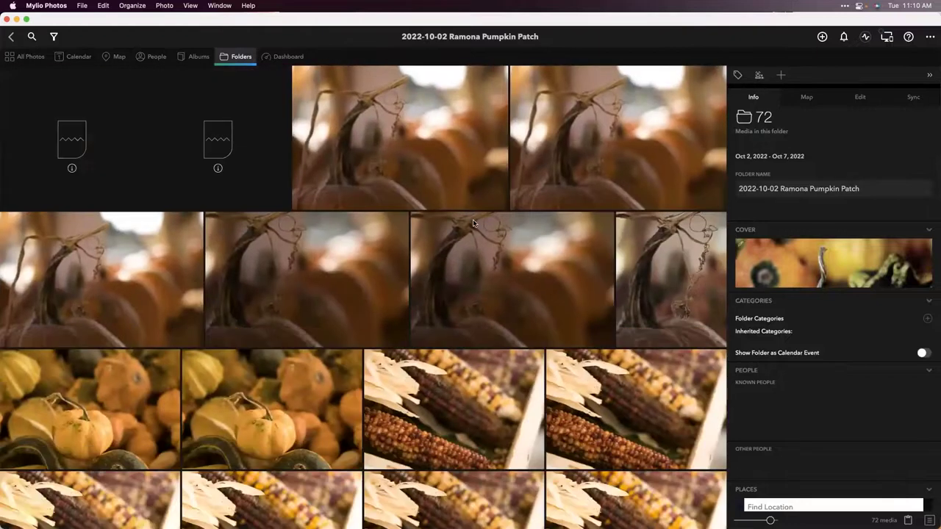
Filter the Ramona Pumpkin Patch folder to flagged photos and show all its matching media together, including the DxO subfolder's
{"action": "left_click", "coordinate": [53, 39]}
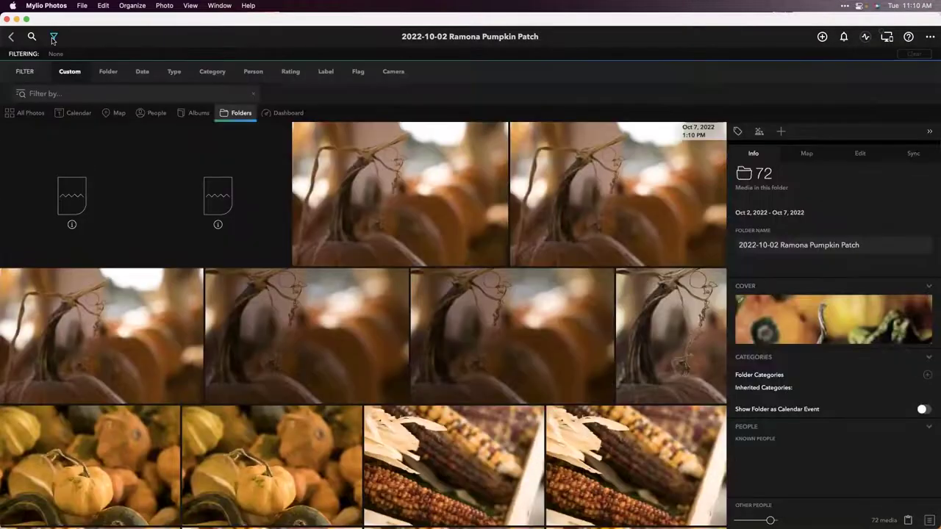
{"action": "left_click", "coordinate": [362, 74]}
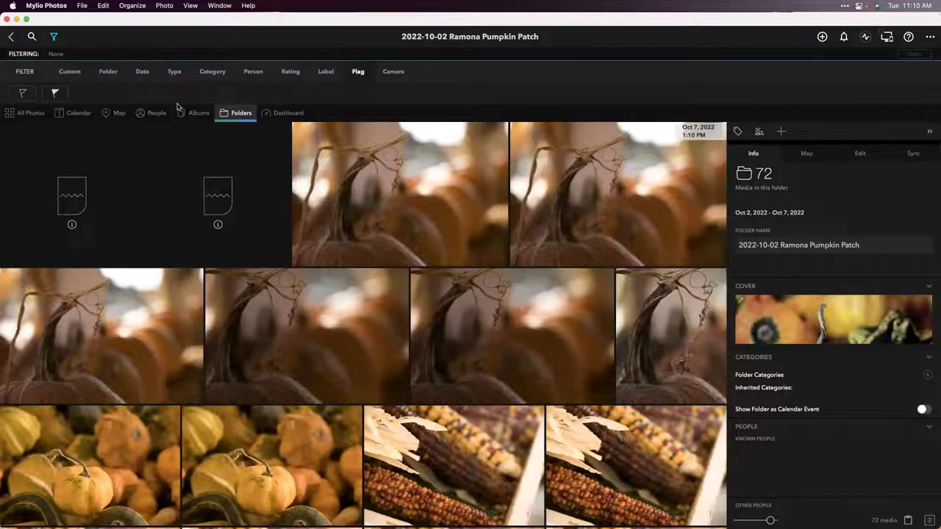
{"action": "left_click", "coordinate": [56, 94]}
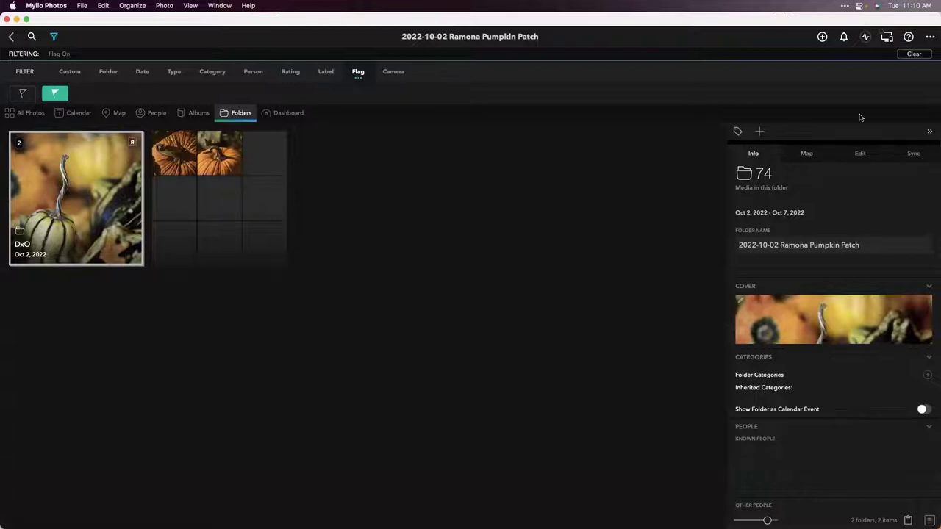
{"action": "left_click", "coordinate": [930, 37]}
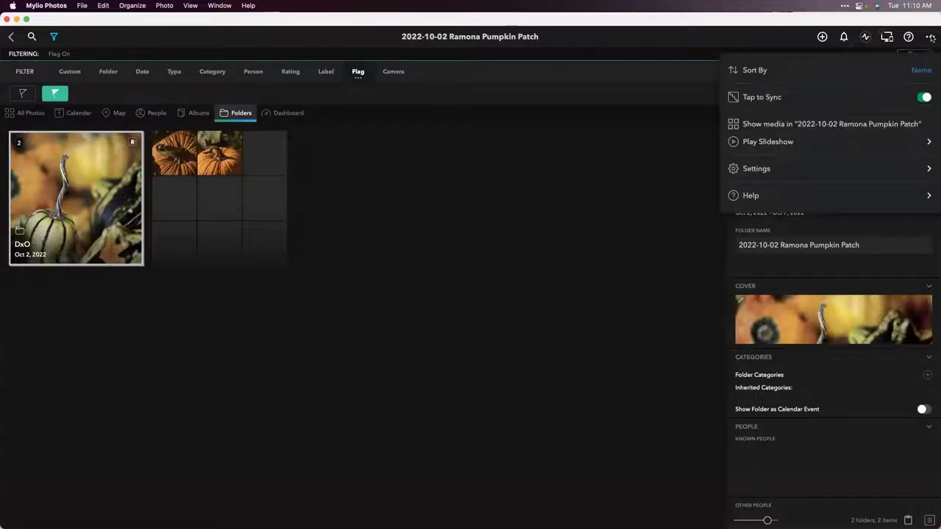
{"action": "left_click", "coordinate": [816, 122]}
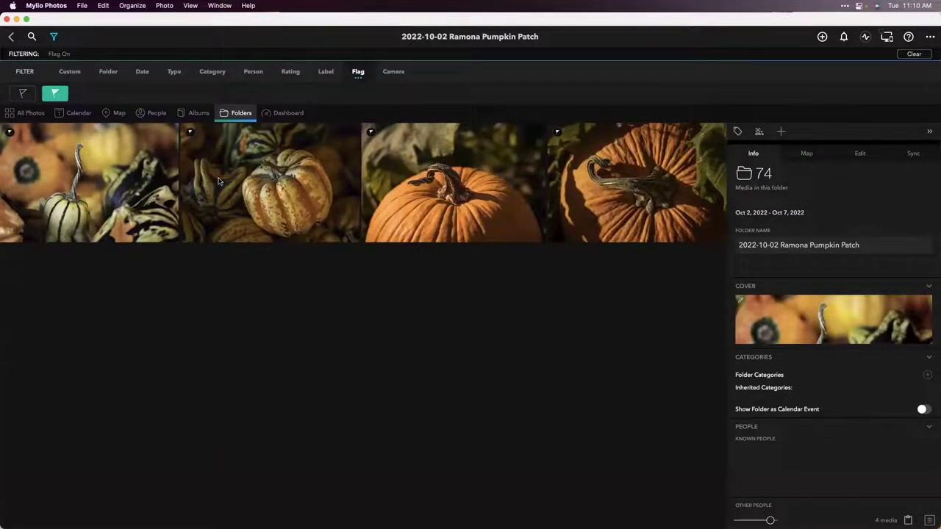
Select the first three flagged pumpkin and gourd photos and place them on the Mylio clipboard
{"action": "left_click", "coordinate": [140, 194]}
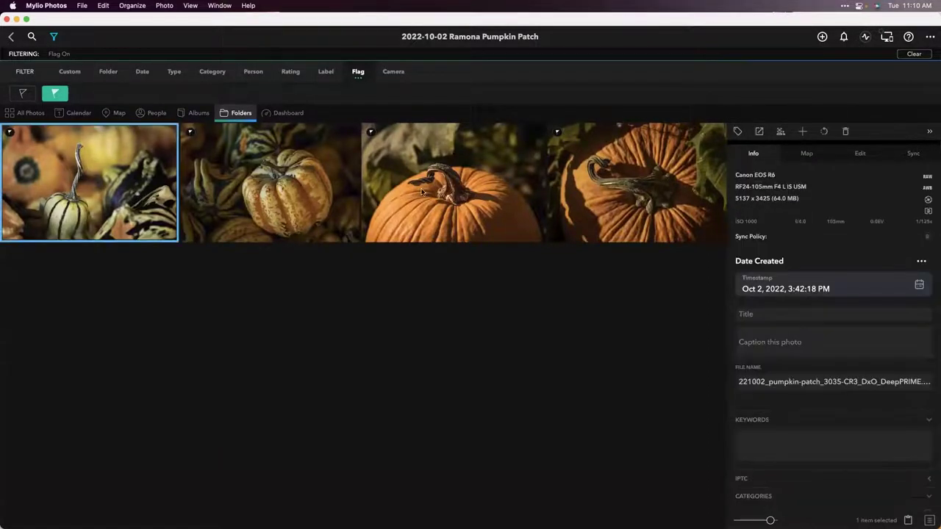
{"action": "left_click", "coordinate": [489, 190], "text": "shift"}
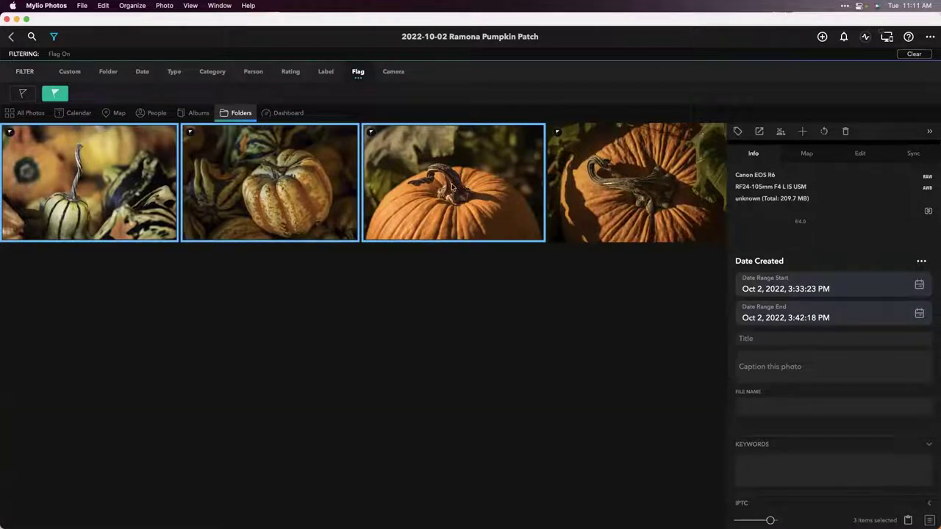
{"action": "left_click_drag", "start_coordinate": [451, 188], "coordinate": [388, 502]}
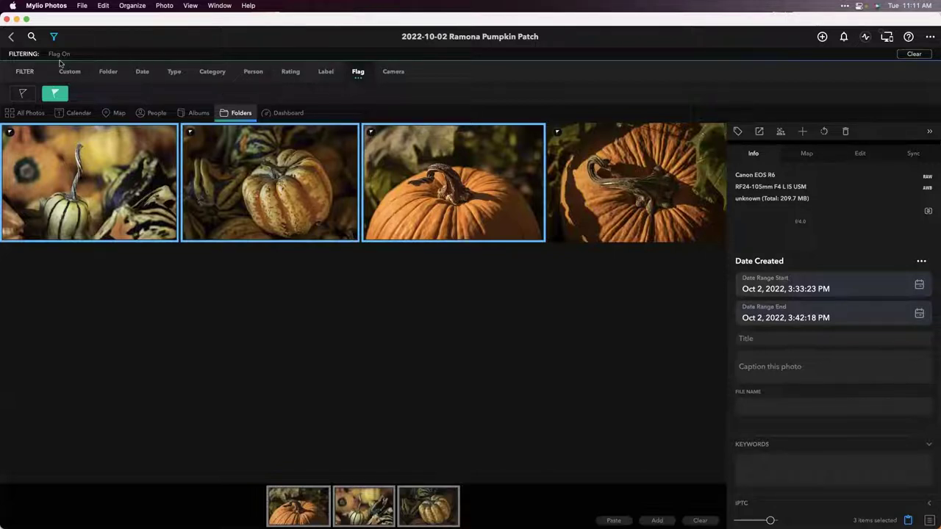
Clear the flag filter and return to the folders inside 2022
{"action": "left_click", "coordinate": [907, 54]}
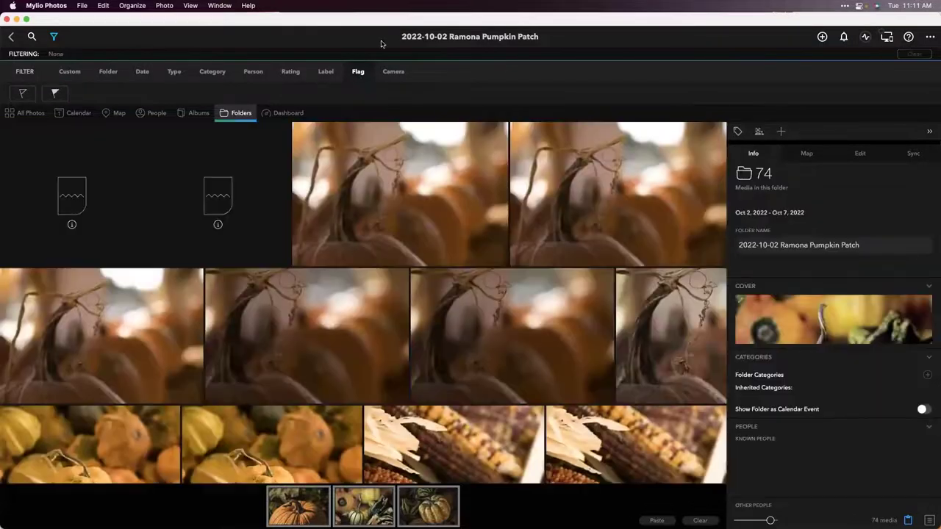
{"action": "left_click", "coordinate": [12, 36]}
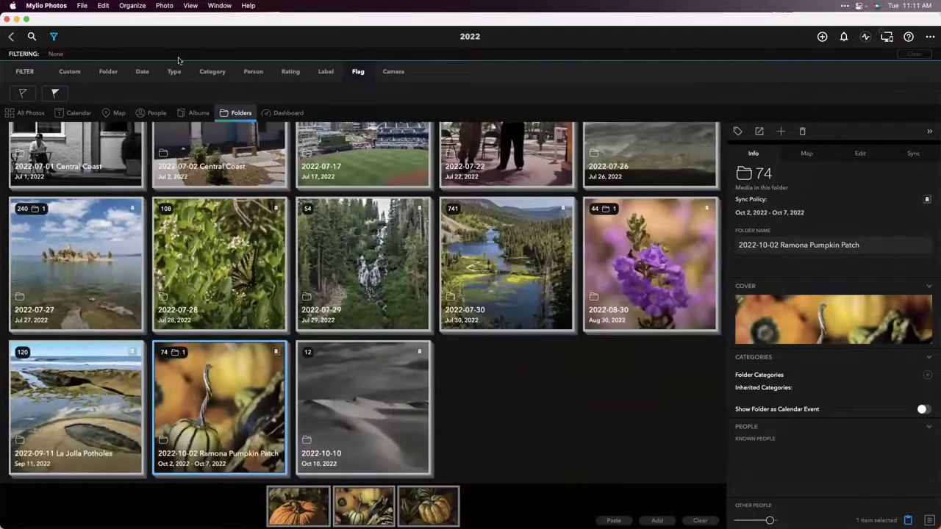
Leave the folders with the filter options closed, and open the Mammoth 2022 album inside the Travel album
{"action": "left_click", "coordinate": [10, 37]}
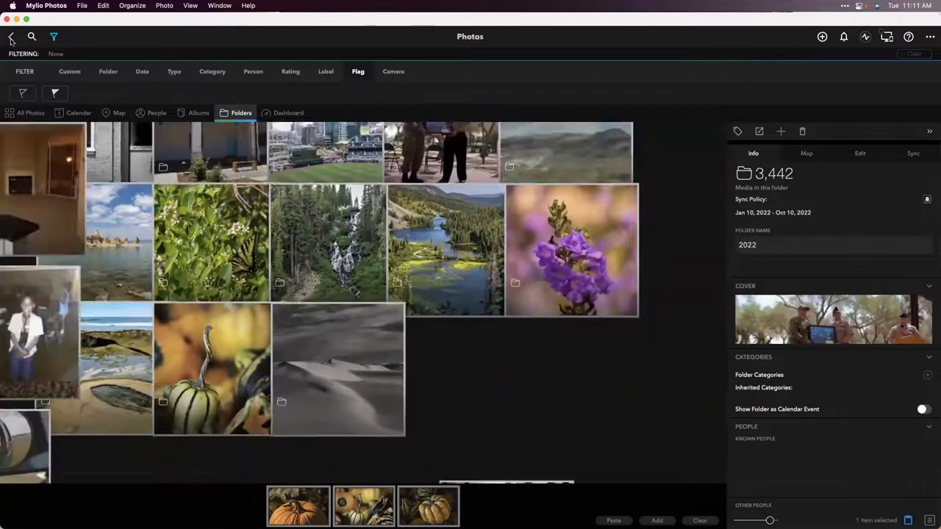
{"action": "left_click", "coordinate": [53, 36]}
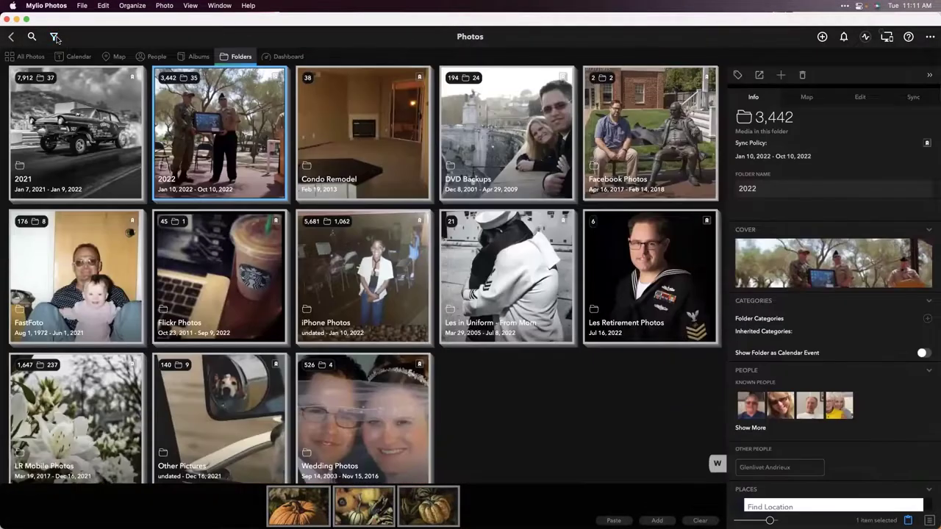
{"action": "left_click", "coordinate": [200, 58]}
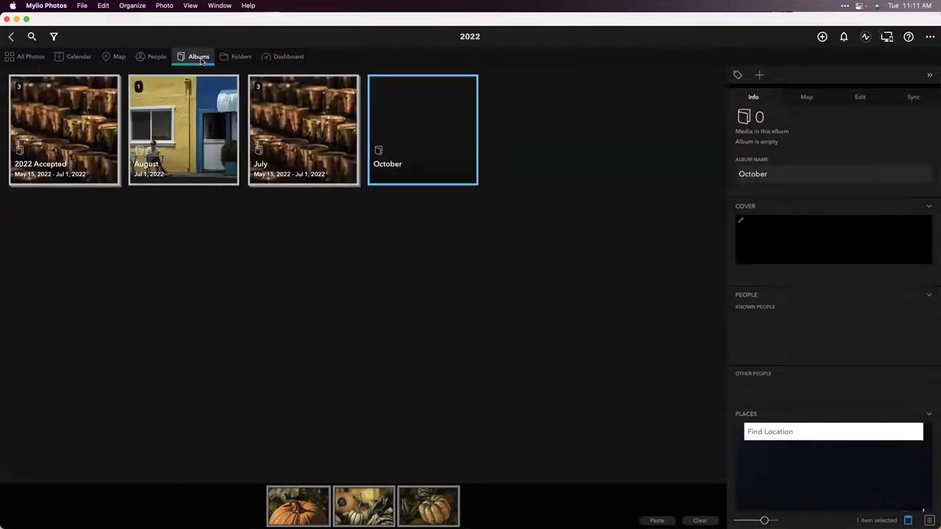
{"action": "left_click", "coordinate": [200, 58]}
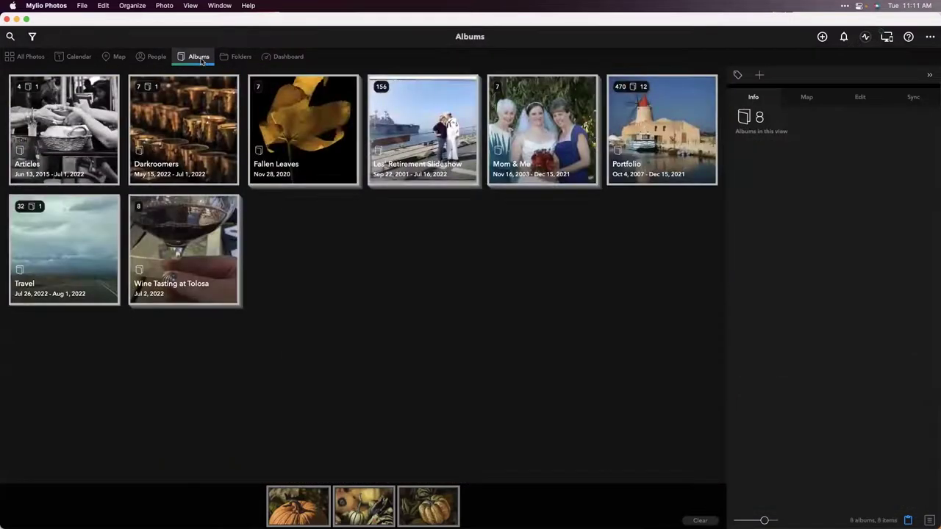
{"action": "double_click", "coordinate": [81, 227]}
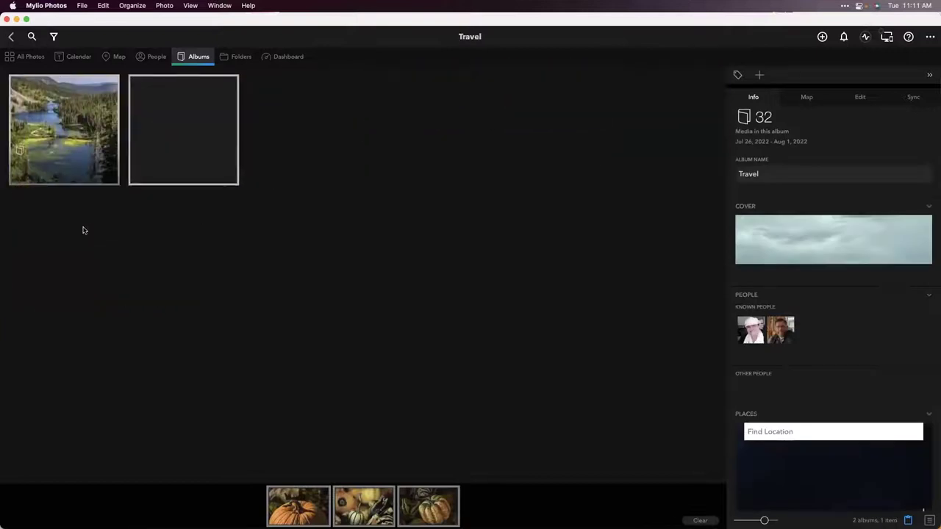
{"action": "double_click", "coordinate": [72, 147]}
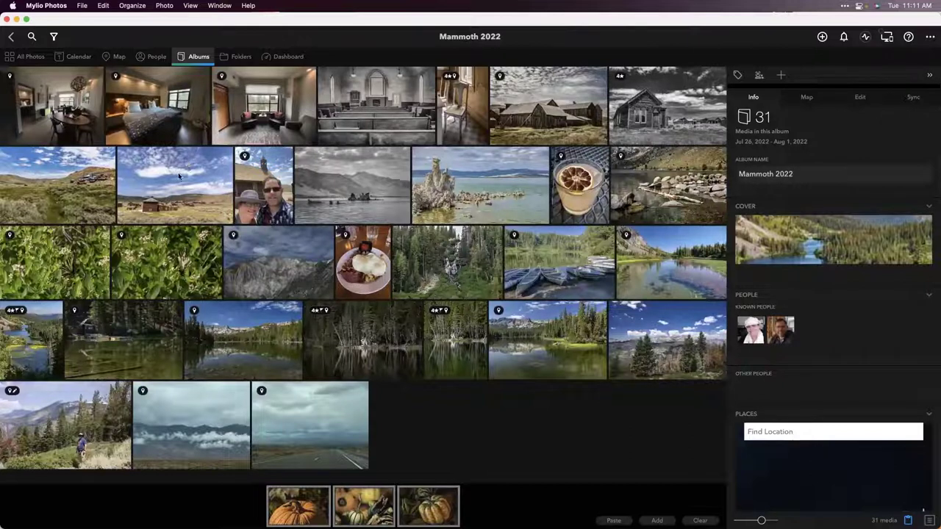
Filter the Mammoth 2022 album to 4- and 5-star photos and place the black-and-white wooden house photo on the Mylio clipboard
{"action": "left_click", "coordinate": [54, 37]}
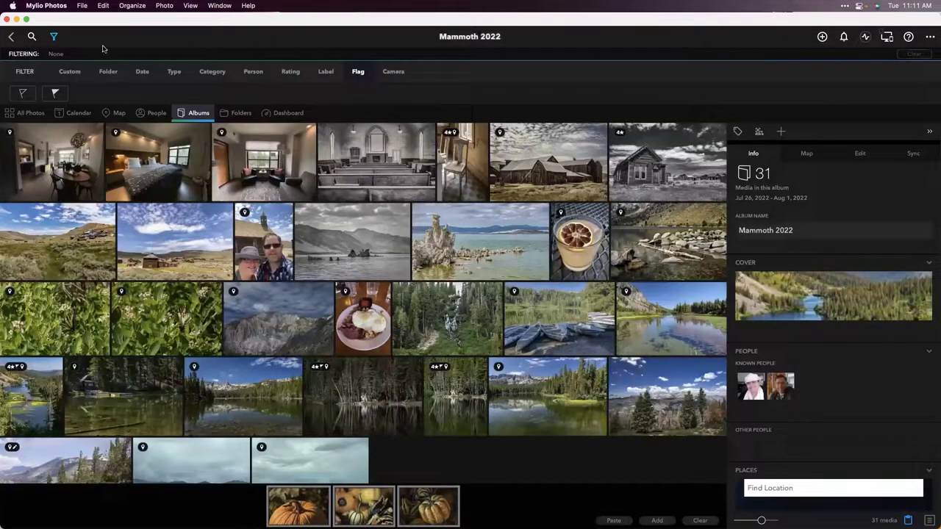
{"action": "left_click", "coordinate": [290, 73]}
{"action": "left_click", "coordinate": [160, 97]}
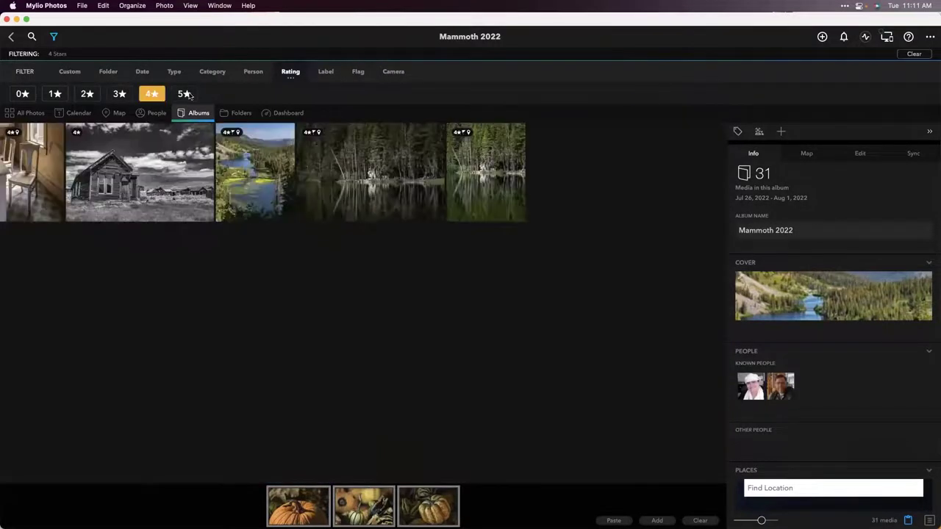
{"action": "left_click", "coordinate": [185, 95]}
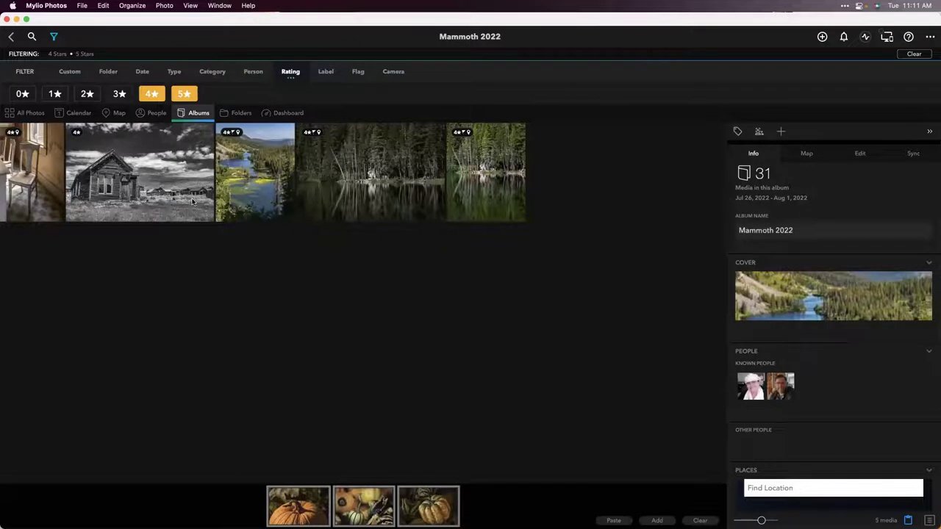
{"action": "left_click", "coordinate": [166, 195]}
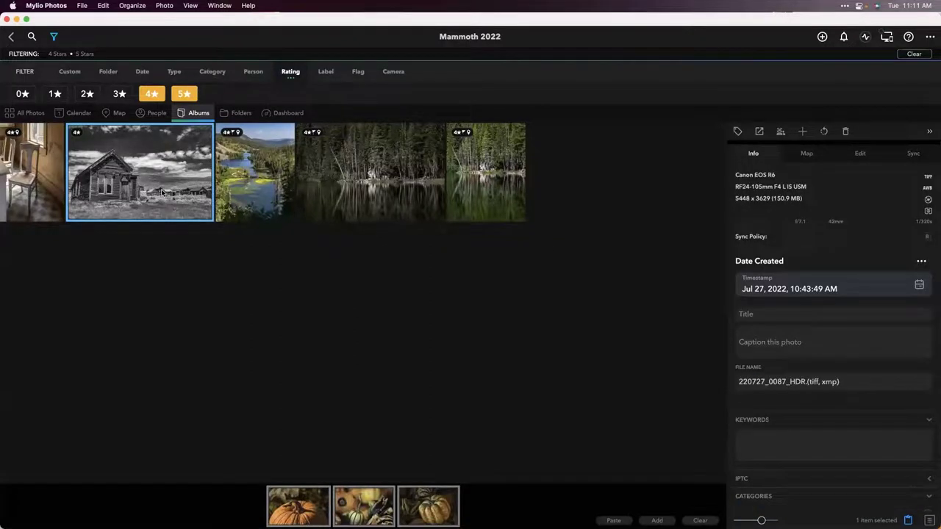
{"action": "left_click_drag", "start_coordinate": [142, 169], "coordinate": [234, 515]}
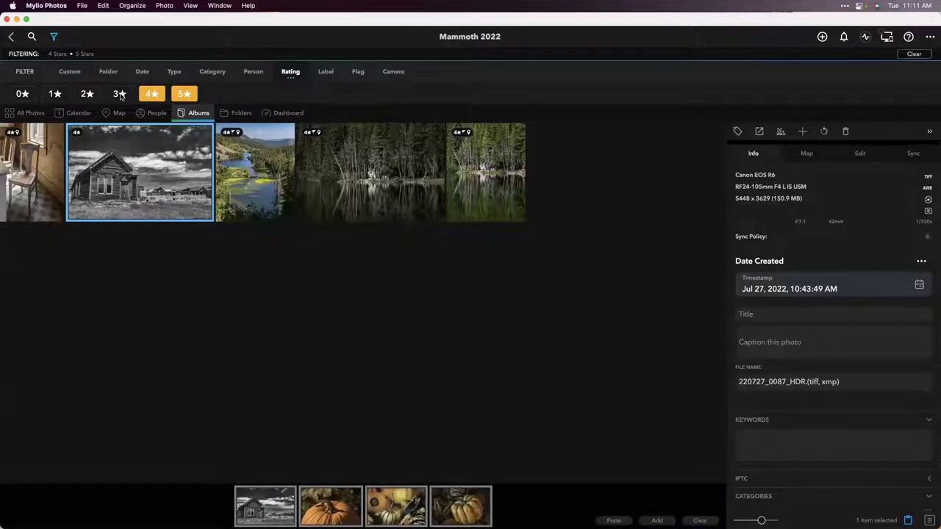
Remove the 4- and 5-star rating filters to show all photos in the Mammoth 2022 album
{"action": "left_click", "coordinate": [123, 96]}
{"action": "left_click", "coordinate": [134, 95]}
{"action": "left_click", "coordinate": [150, 94]}
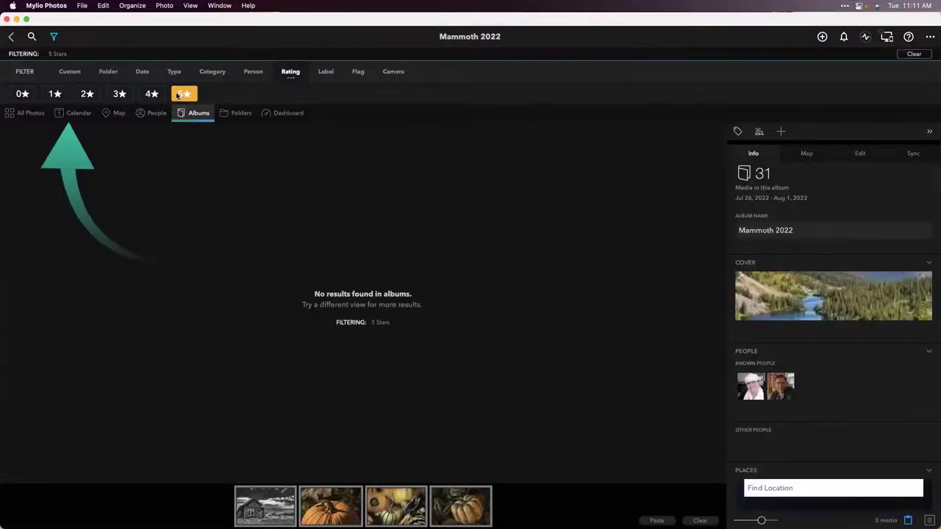
{"action": "left_click", "coordinate": [178, 96]}
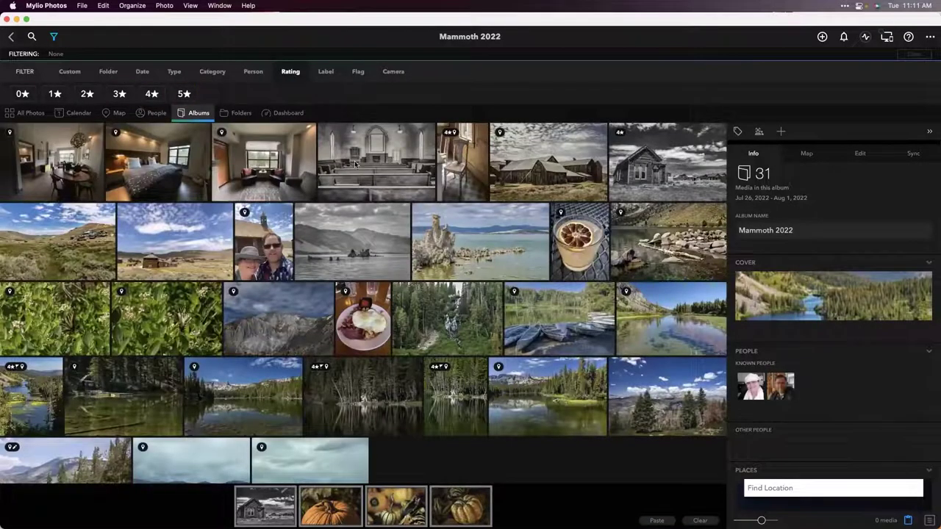
Rate the Bodie weathered barns photo four stars and place it on the Mylio clipboard
{"action": "left_click", "coordinate": [551, 165]}
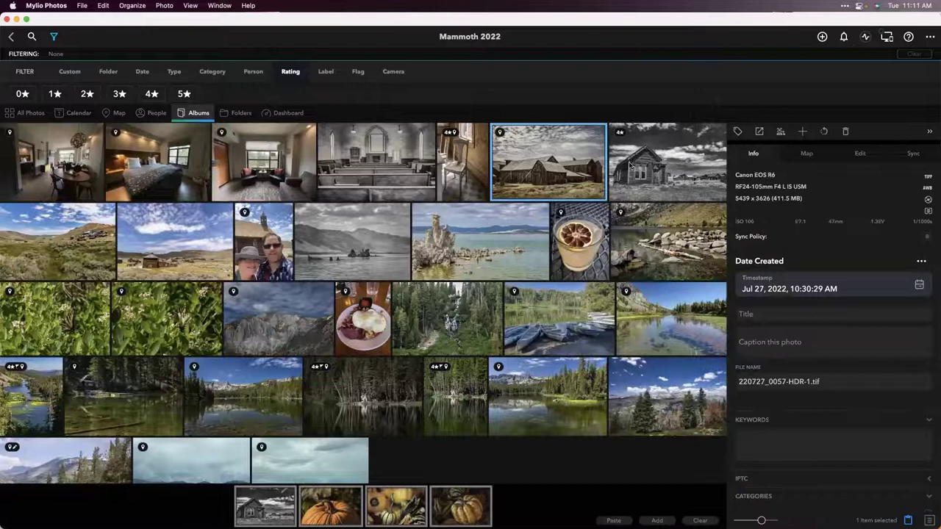
{"action": "double_click", "coordinate": [552, 174]}
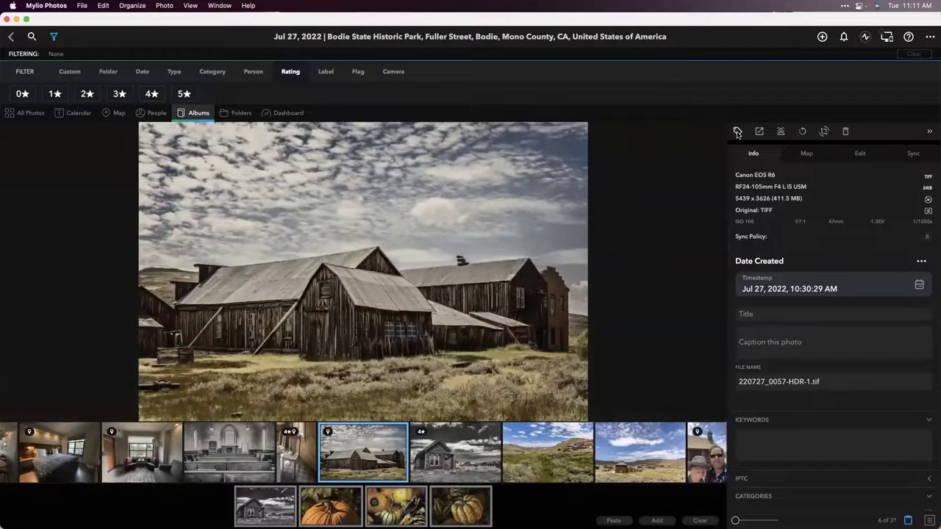
{"action": "left_click", "coordinate": [737, 132]}
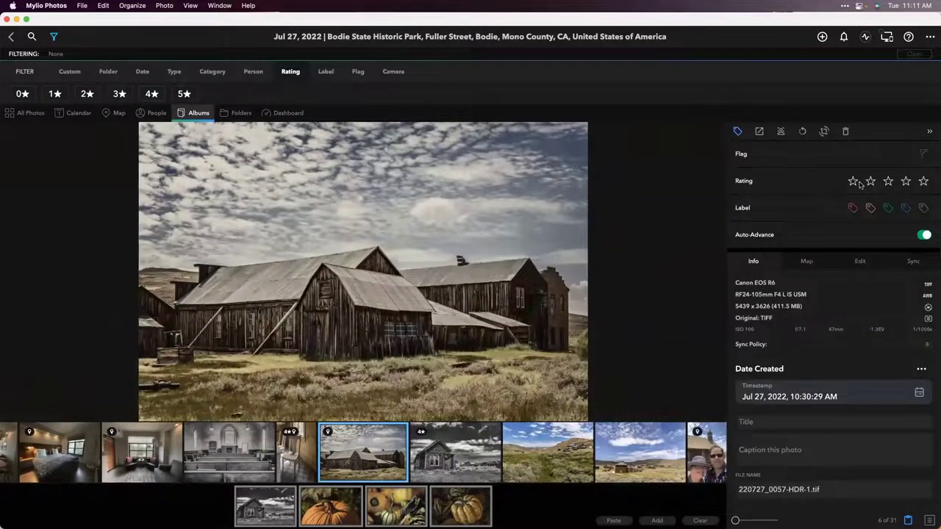
{"action": "left_click", "coordinate": [905, 180]}
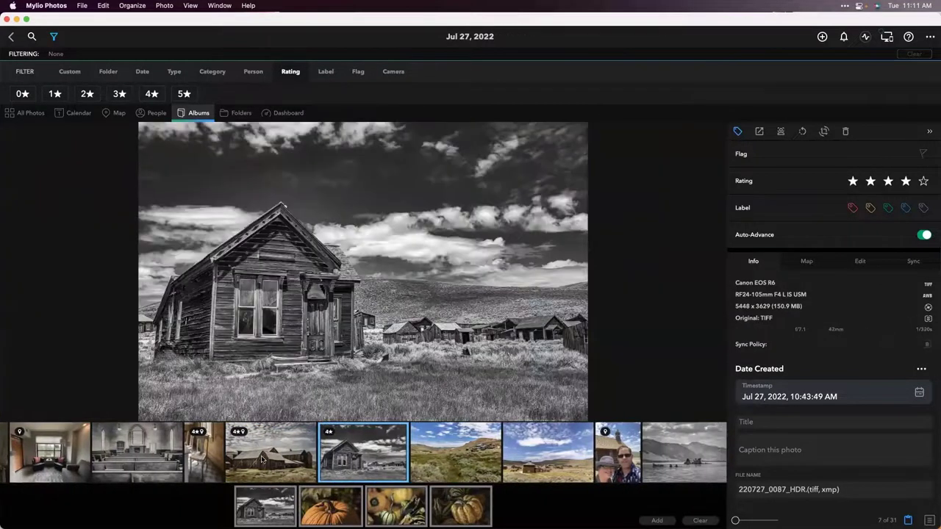
{"action": "left_click", "coordinate": [261, 460]}
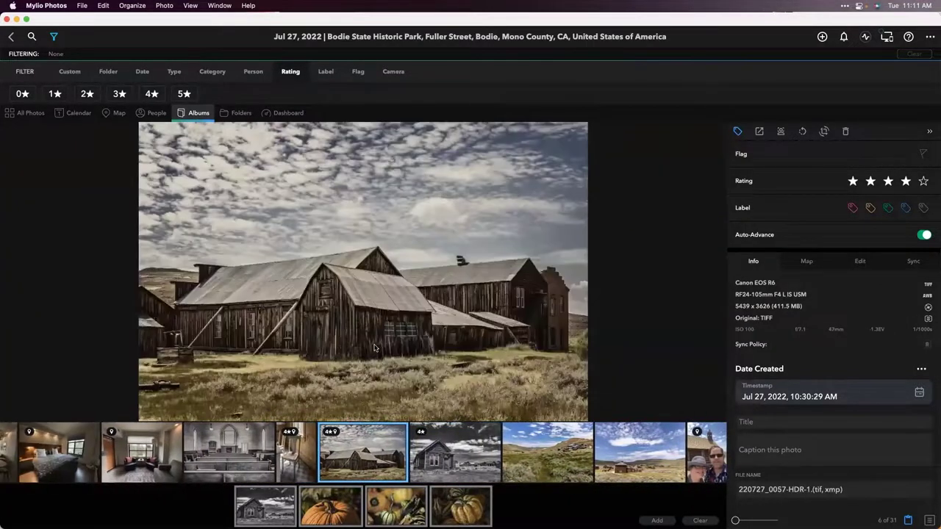
{"action": "key", "text": "Right"}
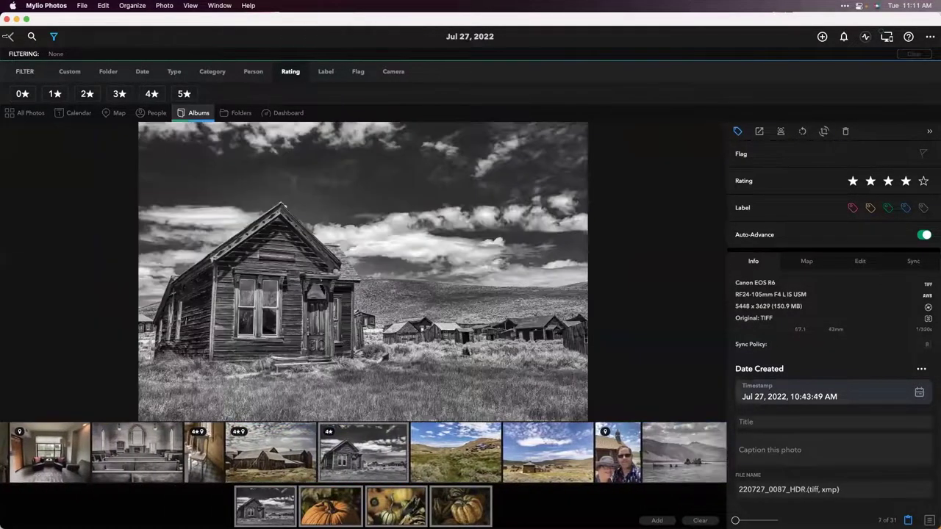
{"action": "left_click", "coordinate": [12, 36]}
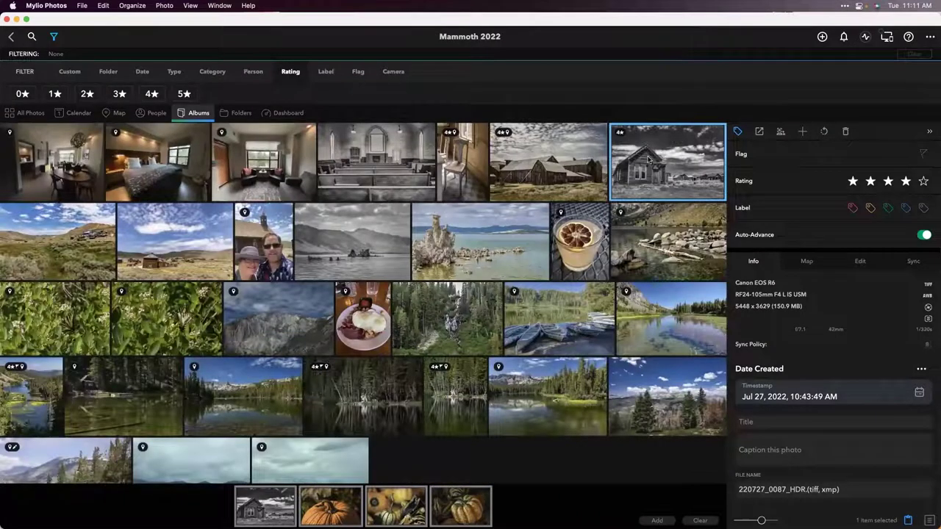
{"action": "left_click_drag", "start_coordinate": [547, 169], "coordinate": [535, 504]}
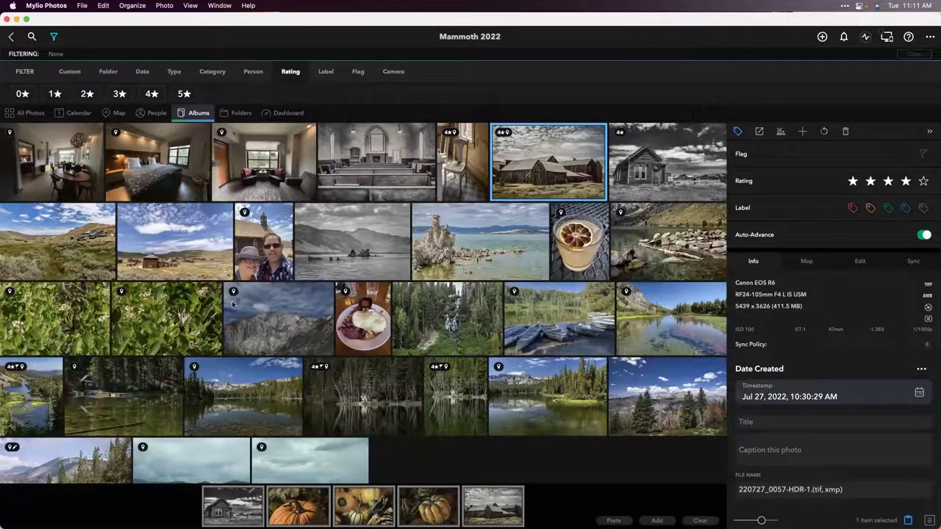
Close the filter options and open the empty October album inside Darkroomers > 2022
{"action": "left_click", "coordinate": [54, 37]}
{"action": "left_click", "coordinate": [196, 58]}
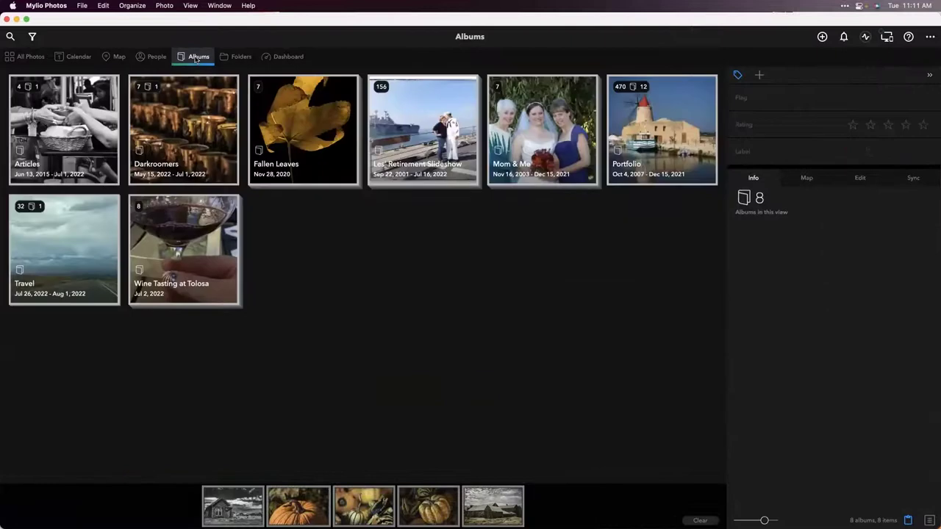
{"action": "double_click", "coordinate": [192, 126]}
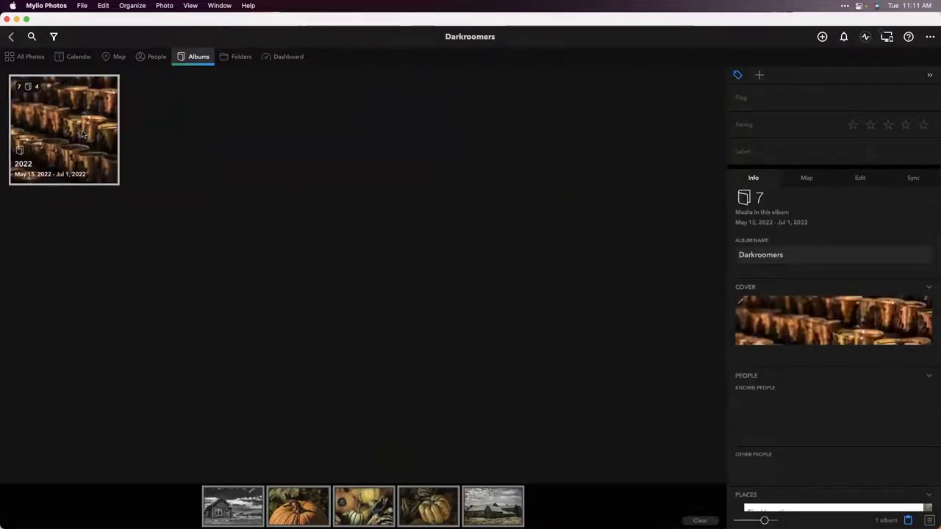
{"action": "double_click", "coordinate": [84, 134]}
{"action": "double_click", "coordinate": [386, 133]}
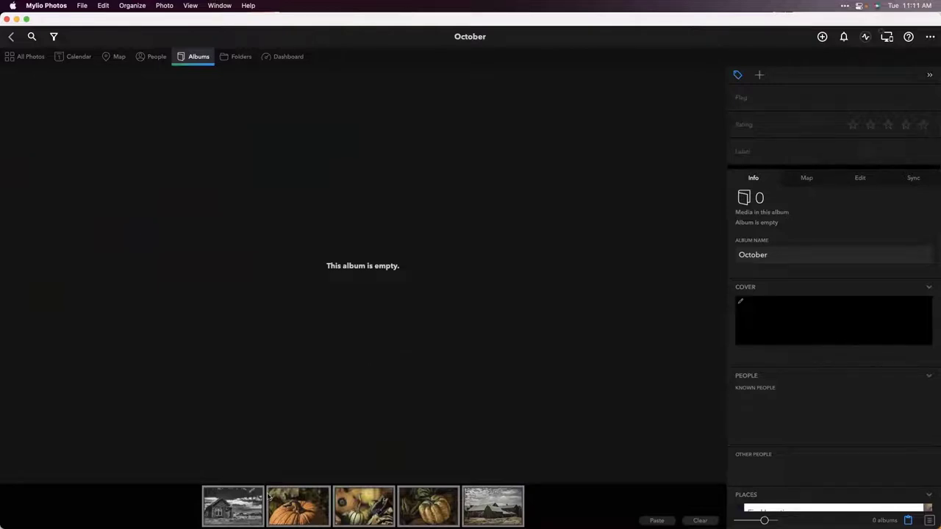
Add the wooden house, striped gourds, ribbed orange pumpkin beside green gourds, and weathered barns photos from the clipboard to the October album
{"action": "left_click_drag", "start_coordinate": [239, 513], "coordinate": [327, 326]}
{"action": "left_click", "coordinate": [239, 513]}
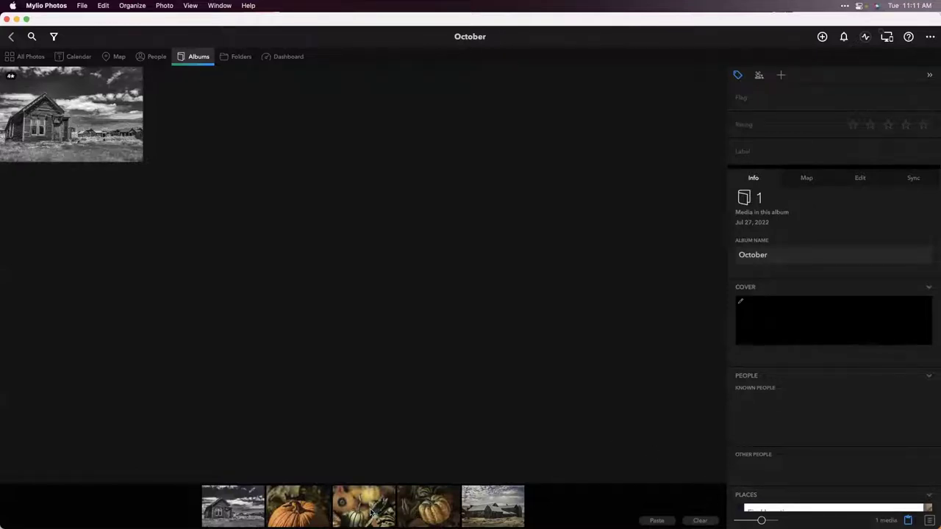
{"action": "left_click_drag", "start_coordinate": [371, 511], "coordinate": [386, 330]}
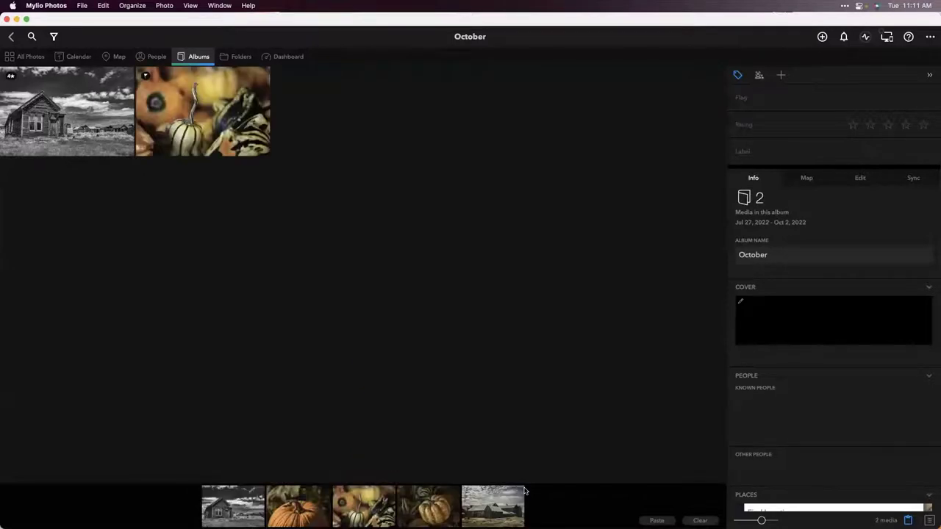
{"action": "left_click", "coordinate": [294, 512]}
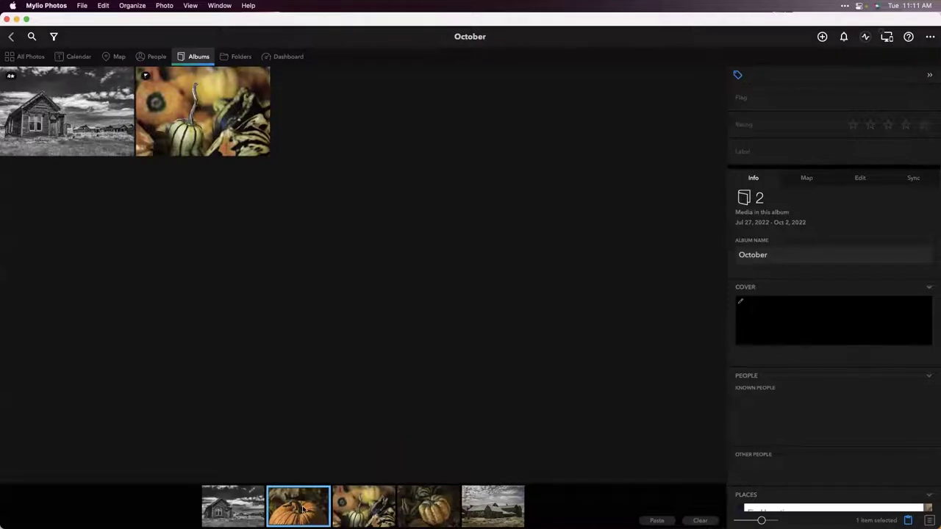
{"action": "left_click", "coordinate": [435, 509]}
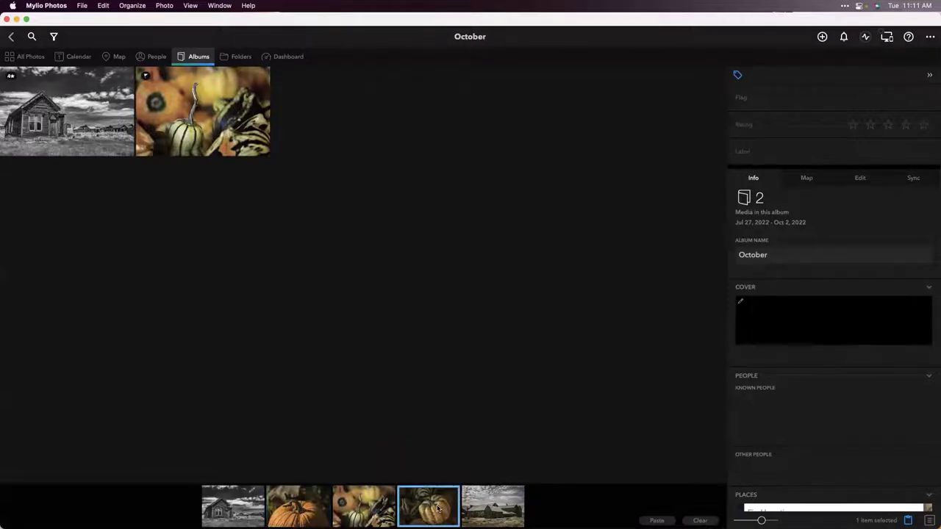
{"action": "left_click_drag", "start_coordinate": [435, 509], "coordinate": [431, 352]}
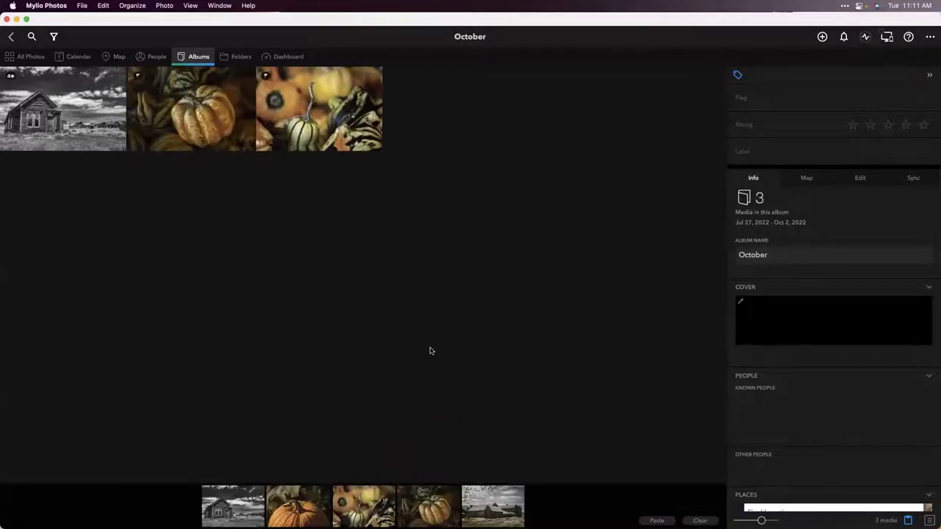
{"action": "left_click", "coordinate": [497, 500]}
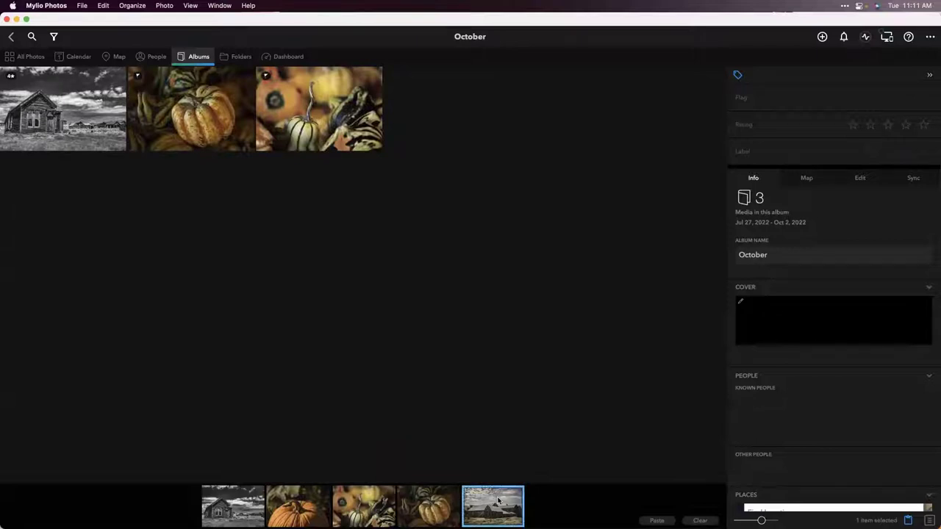
{"action": "left_click_drag", "start_coordinate": [497, 502], "coordinate": [504, 268]}
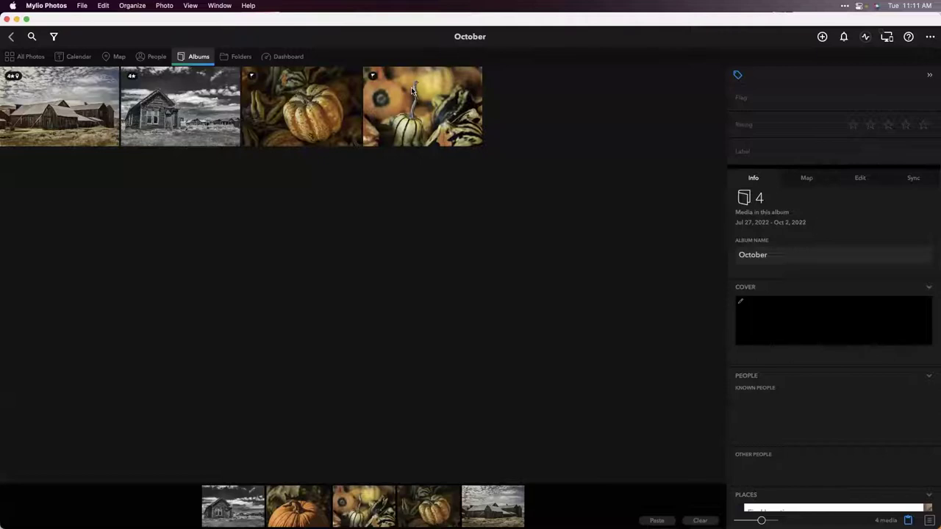
Remove the flagged single-pumpkin photo from the October album without deleting its file
{"action": "left_click", "coordinate": [300, 103]}
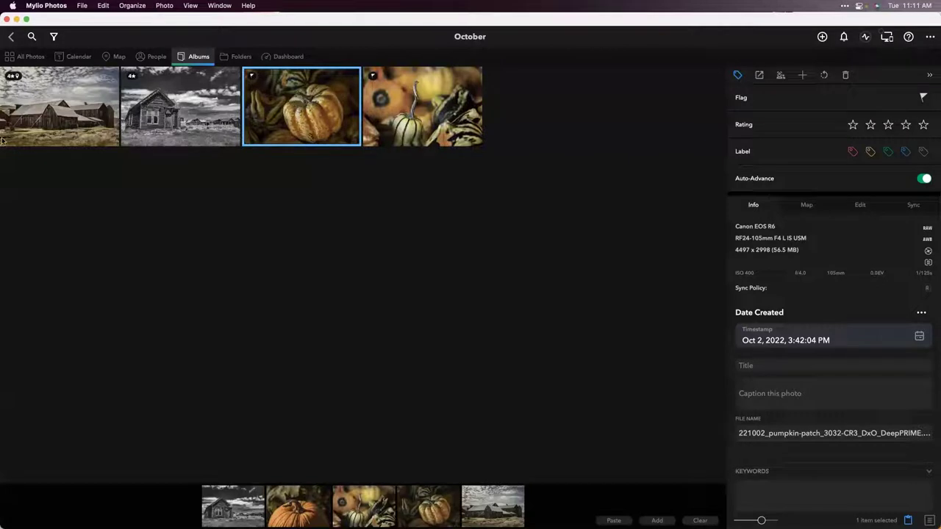
{"action": "left_click", "coordinate": [46, 127]}
{"action": "left_click", "coordinate": [235, 138]}
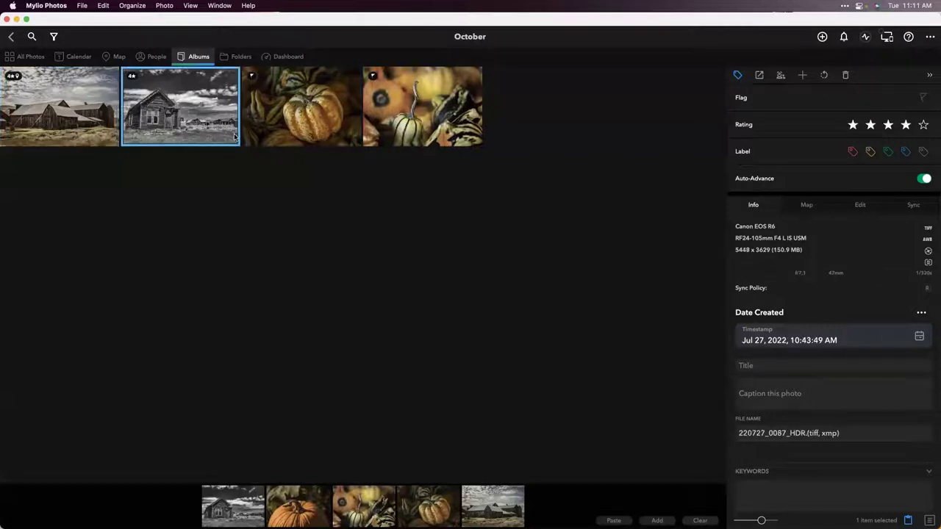
{"action": "left_click", "coordinate": [318, 123]}
{"action": "right_click", "coordinate": [317, 123]}
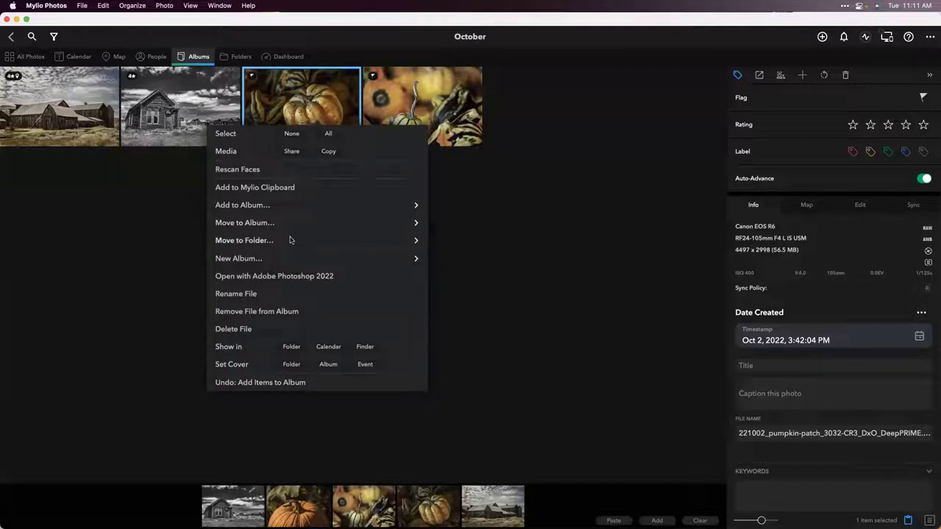
{"action": "left_click", "coordinate": [267, 312]}
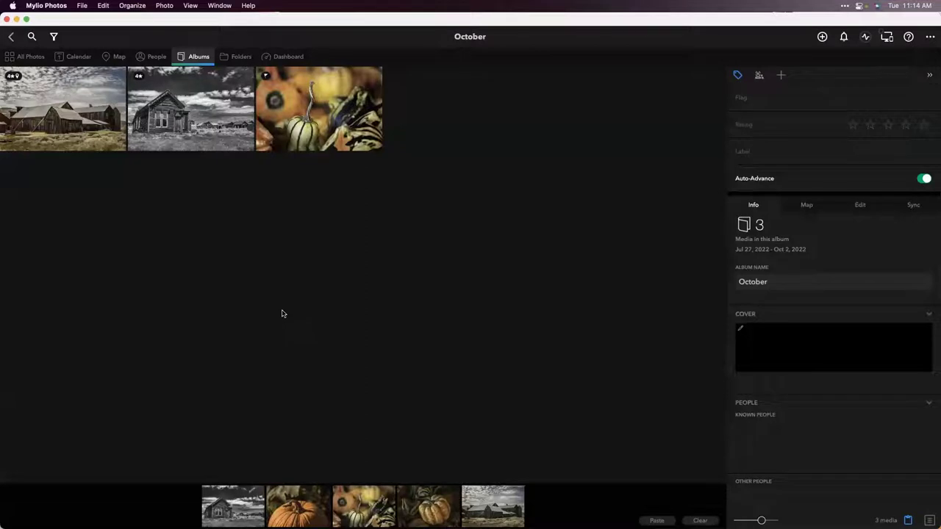
Review the actions available for the striped gourd photo in the October album, including removing it from the album and deleting the file
{"action": "left_click", "coordinate": [318, 135]}
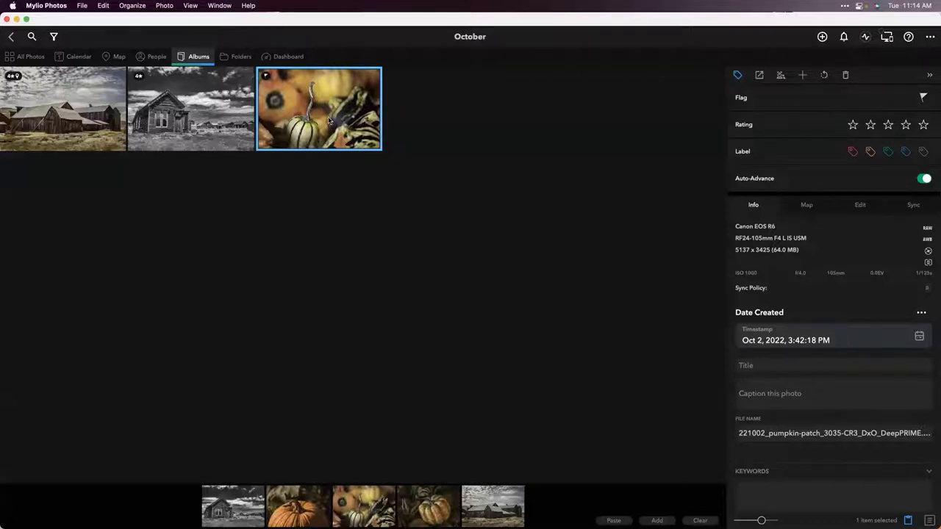
{"action": "right_click", "coordinate": [331, 121]}
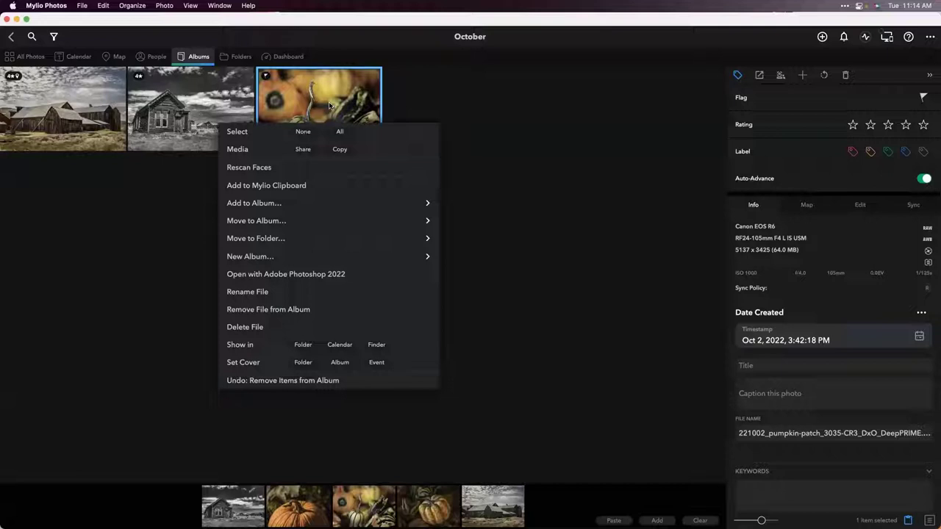
{"action": "left_click", "coordinate": [510, 153]}
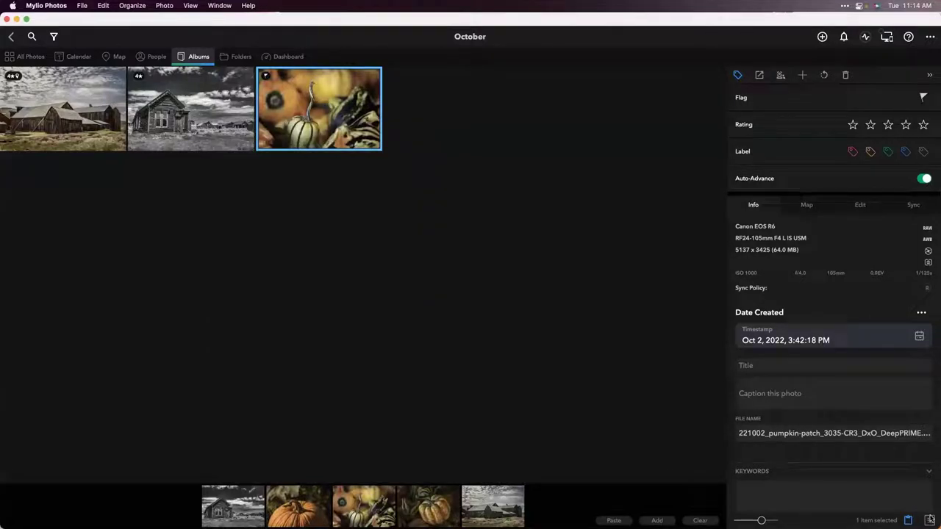
{"action": "left_click", "coordinate": [929, 521]}
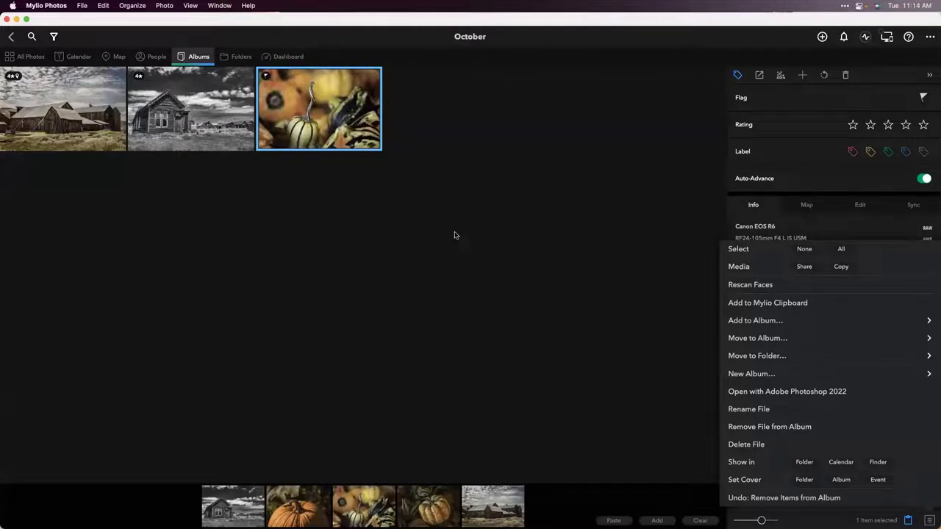
{"action": "key", "text": "Escape"}
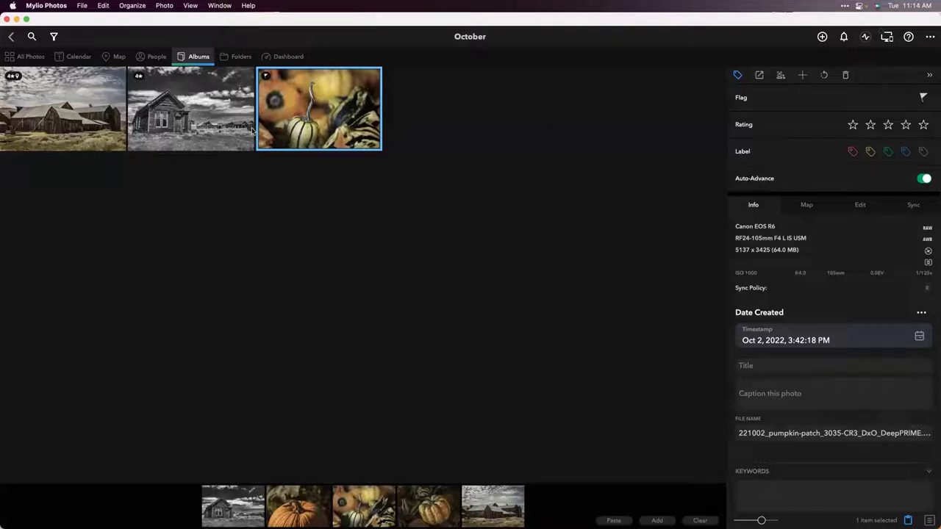
Open the 2022 Accepted album, empty the Mylio clipboard and leave the clipboard hidden
{"action": "left_click", "coordinate": [12, 37]}
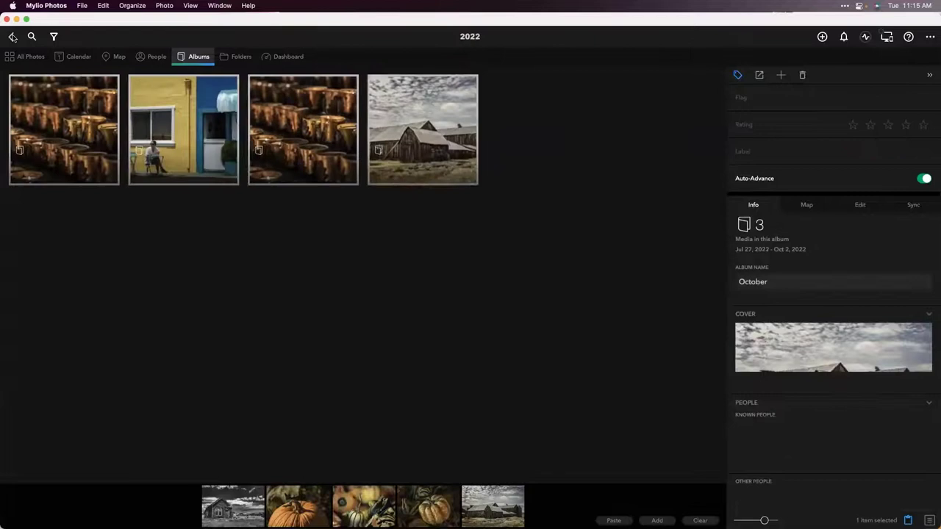
{"action": "left_click", "coordinate": [81, 147]}
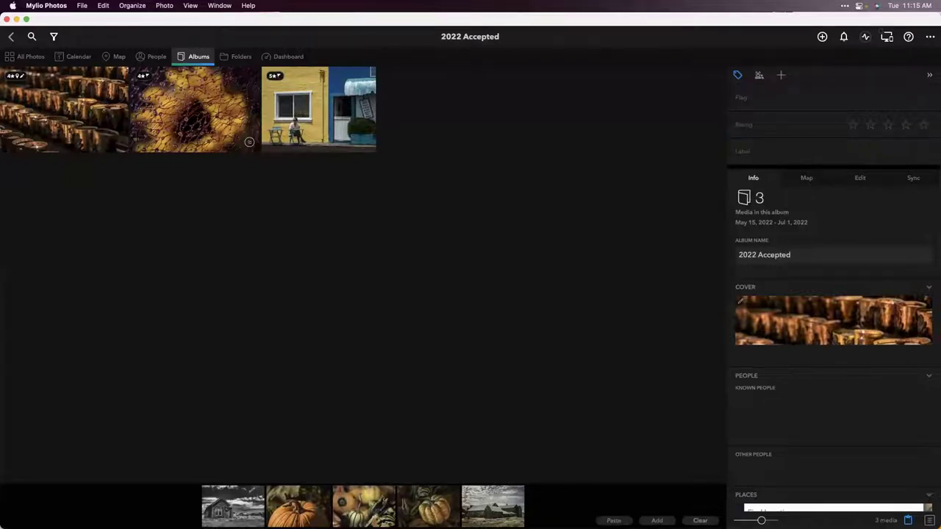
{"action": "left_click", "coordinate": [700, 520]}
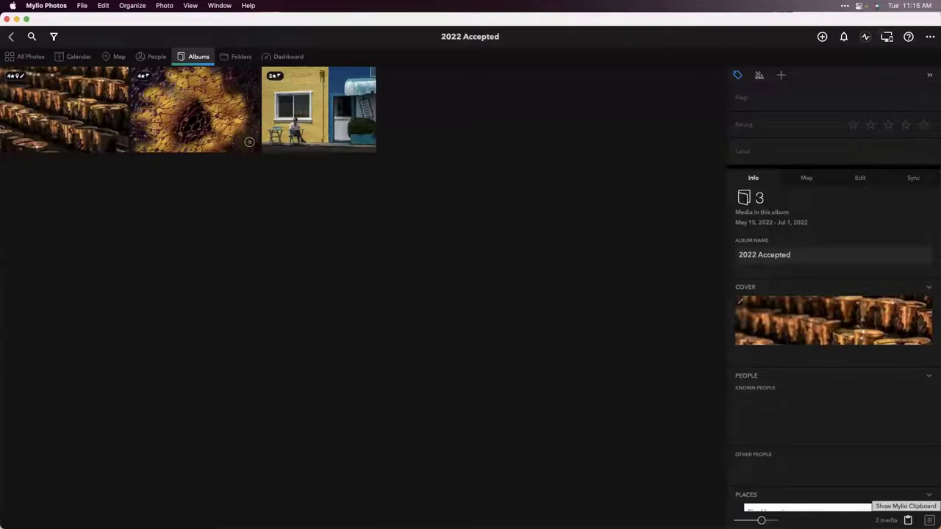
{"action": "left_click", "coordinate": [908, 520]}
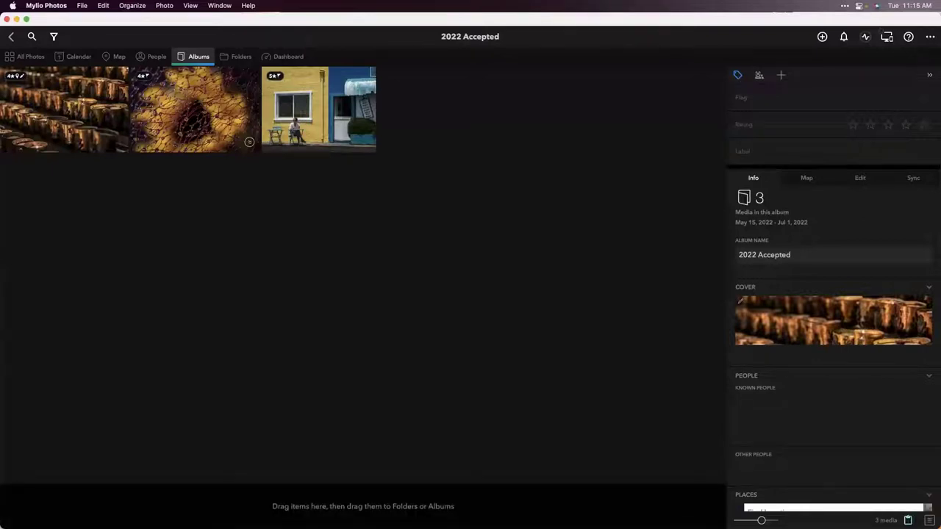
{"action": "left_click", "coordinate": [908, 519]}
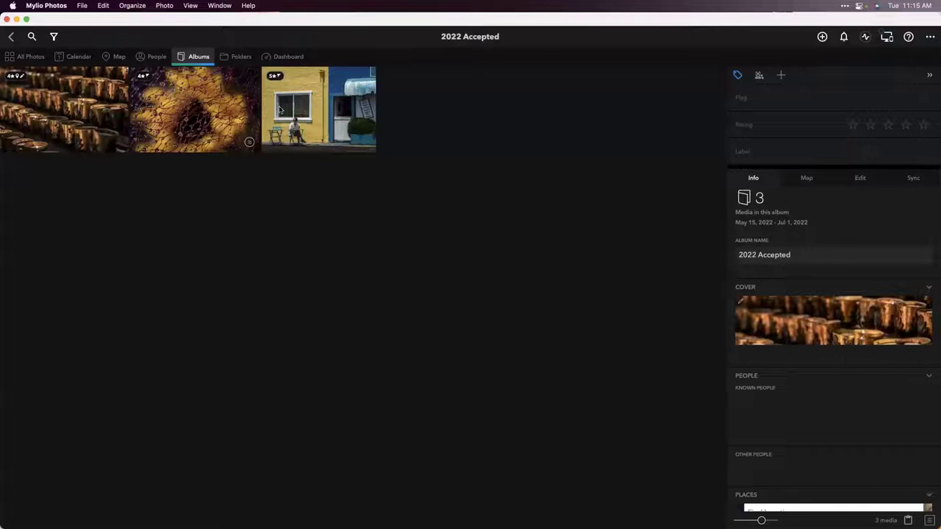
Create a new album named September inside the 2022 album
{"action": "left_click", "coordinate": [10, 37]}
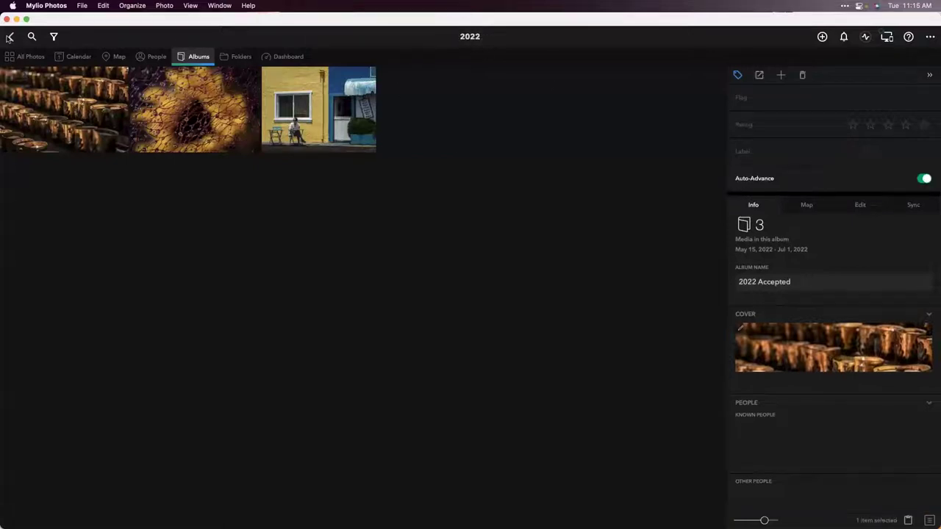
{"action": "left_click", "coordinate": [780, 75]}
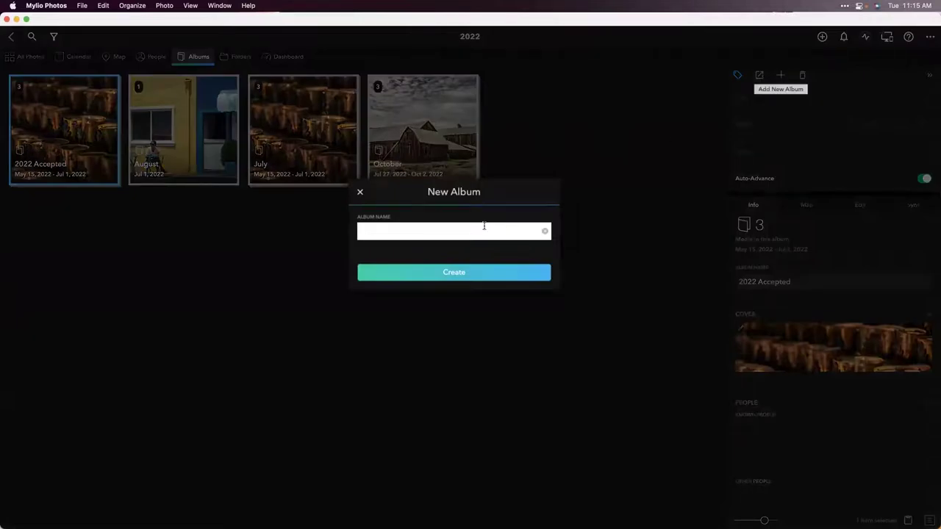
{"action": "type", "text": "September"}
{"action": "key", "text": "Return"}
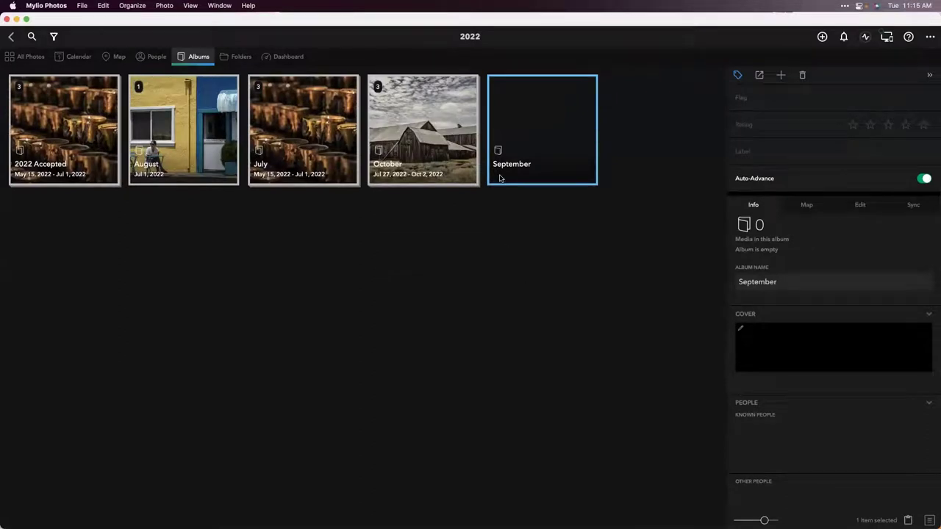
Delete the empty September album from 2022 and check the options available with no album selected
{"action": "right_click", "coordinate": [536, 136]}
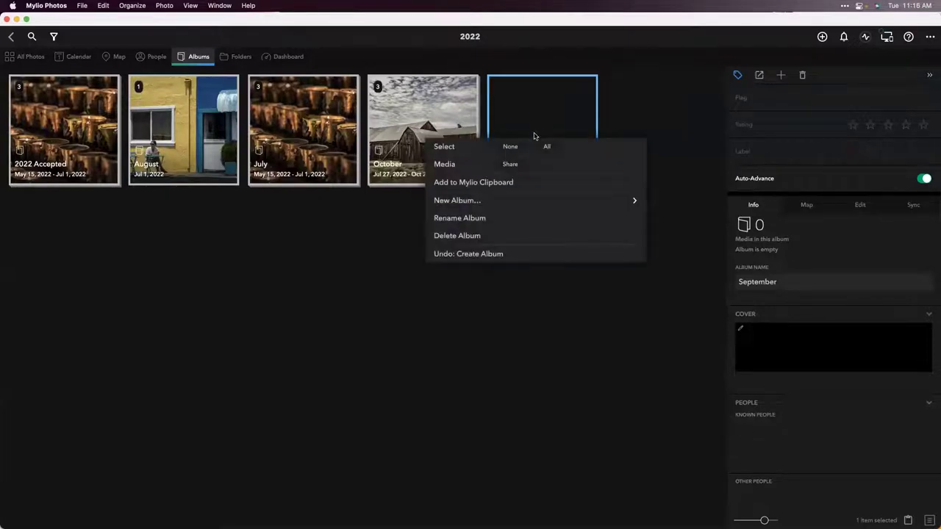
{"action": "left_click", "coordinate": [452, 237]}
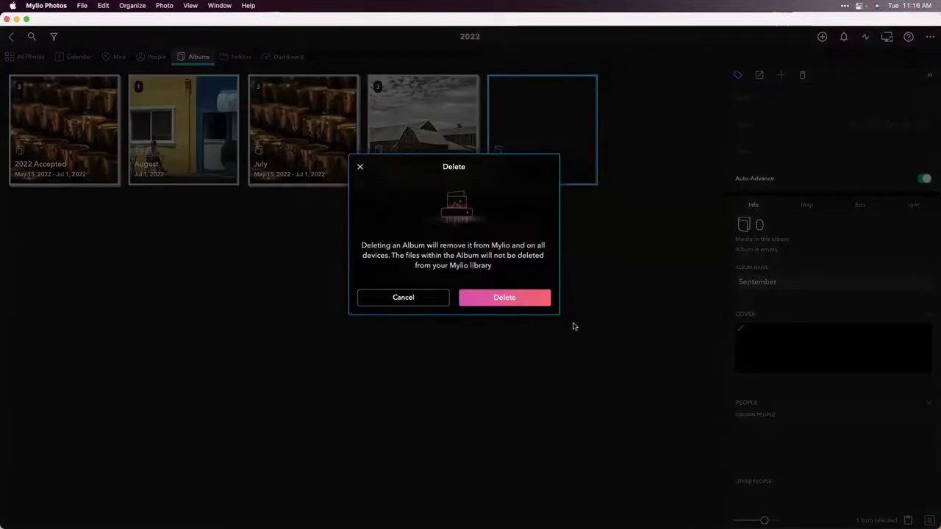
{"action": "left_click", "coordinate": [520, 300]}
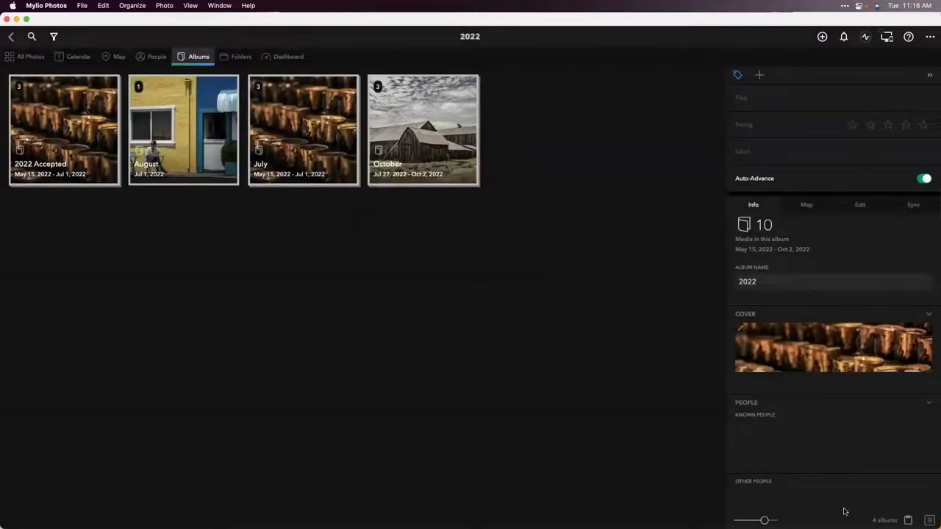
{"action": "left_click", "coordinate": [929, 520]}
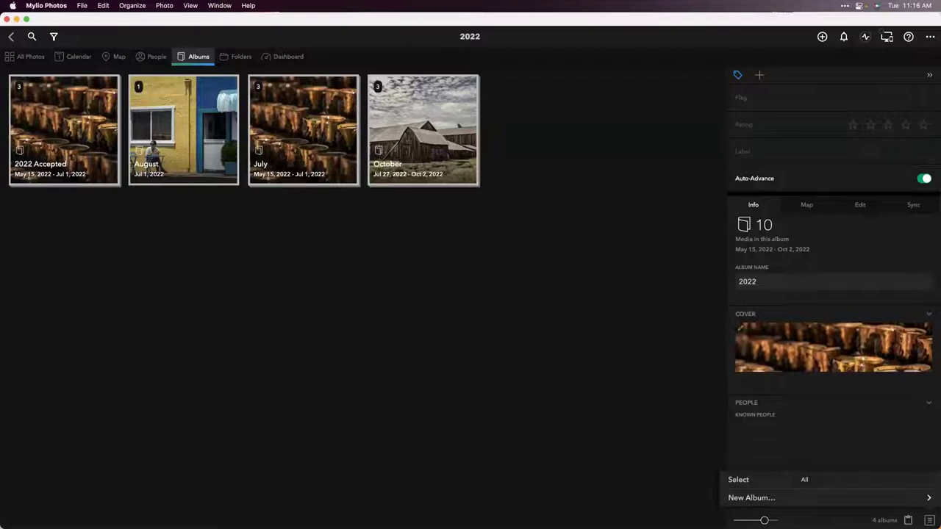
{"action": "left_click", "coordinate": [647, 370]}
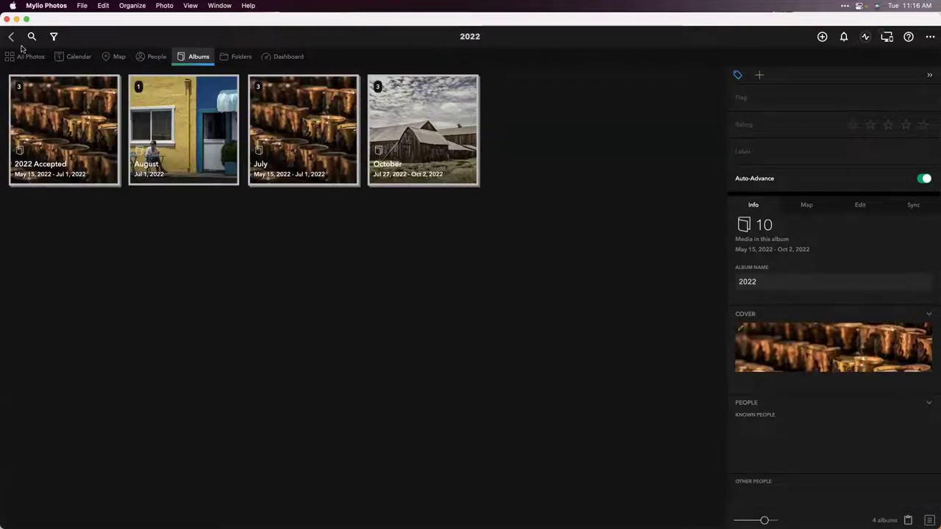
Return to the top-level albums and open the Portfolio album to view its nested themed albums
{"action": "left_click", "coordinate": [191, 57]}
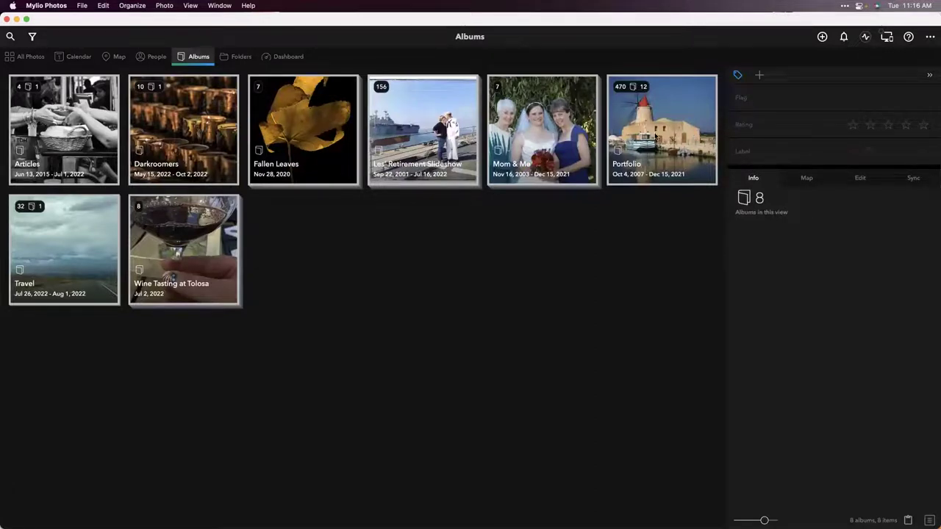
{"action": "left_click", "coordinate": [656, 138]}
{"action": "double_click", "coordinate": [656, 137]}
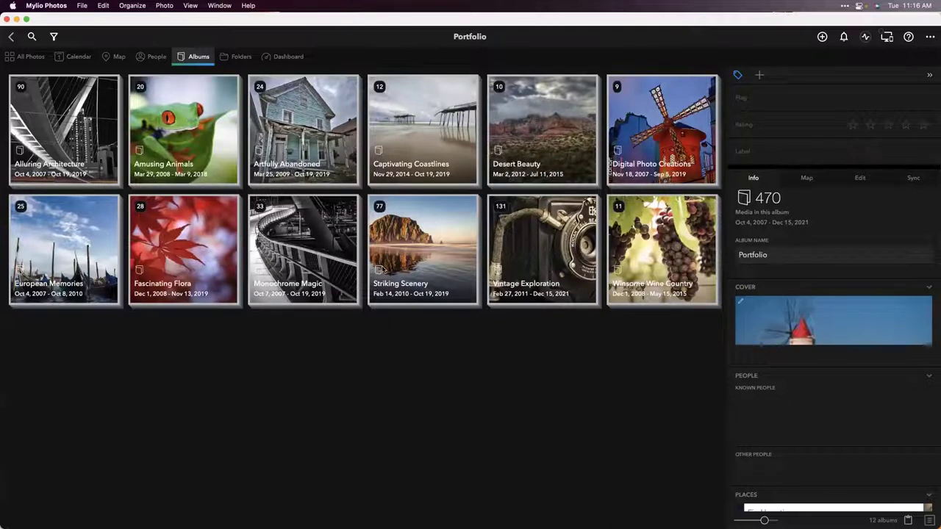
Open the retirement slideshow album and review its slideshow playback settings without playing it
{"action": "left_click", "coordinate": [194, 58]}
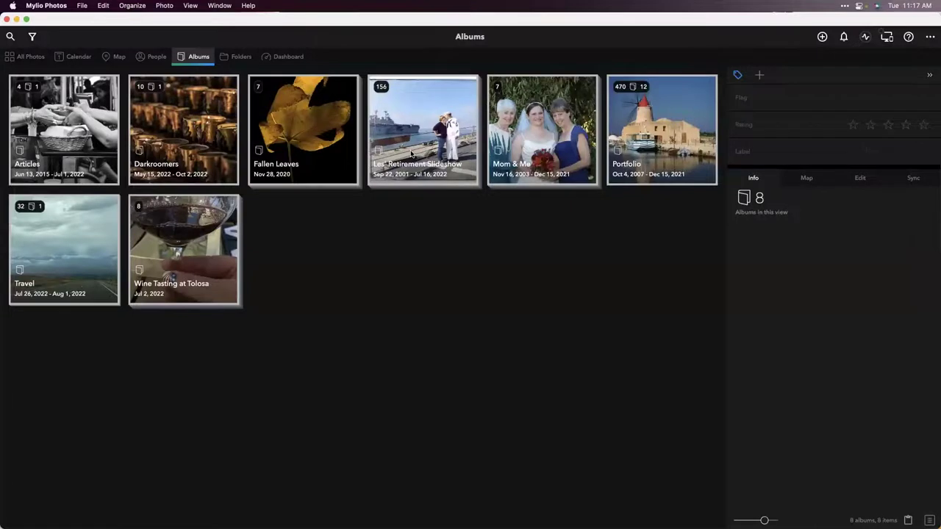
{"action": "double_click", "coordinate": [411, 153]}
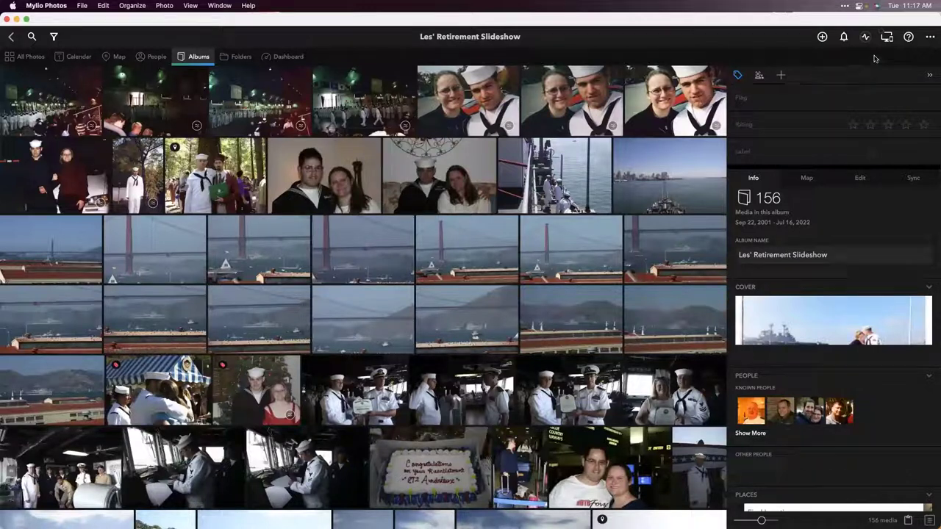
{"action": "left_click", "coordinate": [929, 38]}
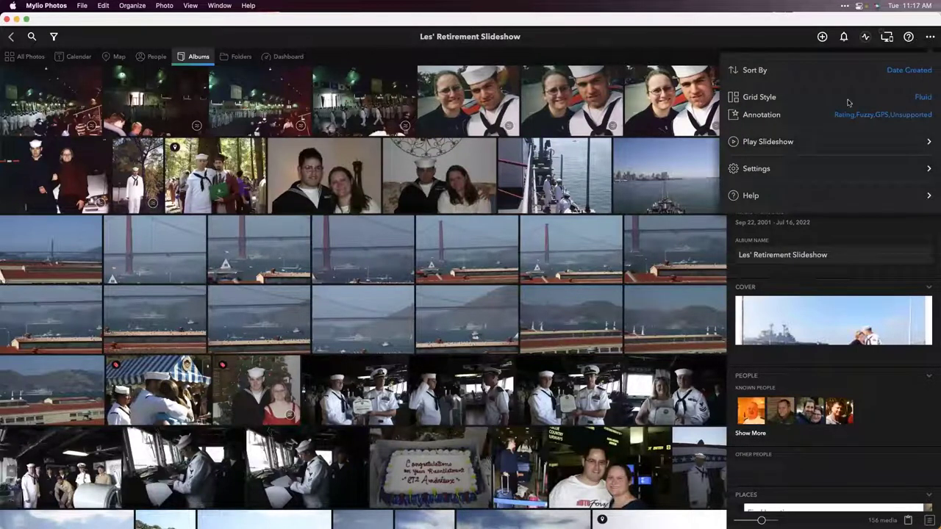
{"action": "left_click", "coordinate": [802, 142]}
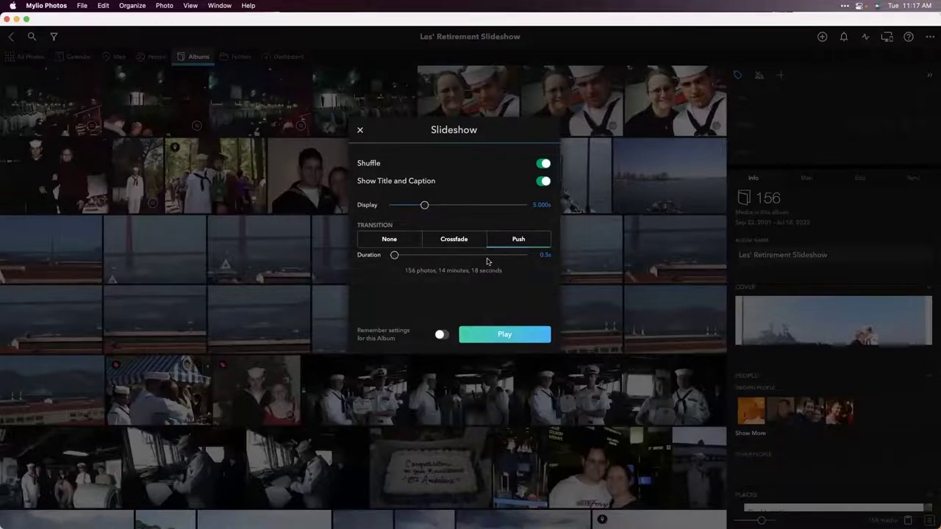
{"action": "scroll", "coordinate": [486, 262], "scroll_direction": "down", "scroll_amount": 1}
{"action": "scroll", "coordinate": [486, 262], "scroll_direction": "up", "scroll_amount": 1}
{"action": "left_click", "coordinate": [360, 131]}
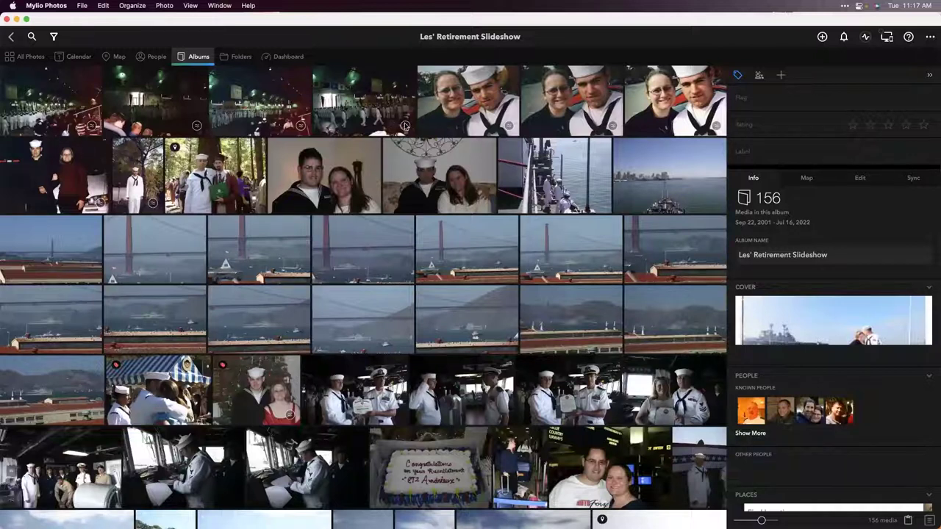
Open the Export as Video settings for the whole retirement slideshow album from the top-level albums
{"action": "left_click", "coordinate": [11, 41]}
{"action": "right_click", "coordinate": [423, 127]}
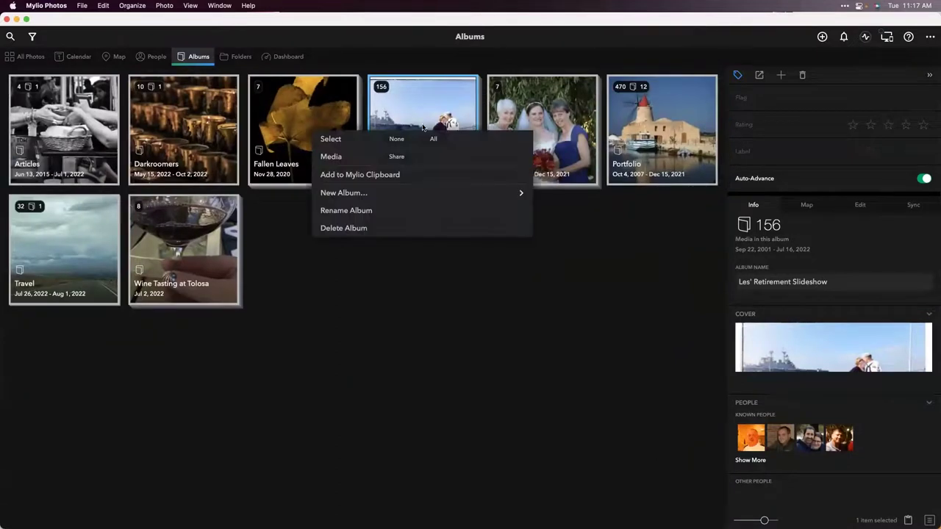
{"action": "left_click", "coordinate": [396, 156]}
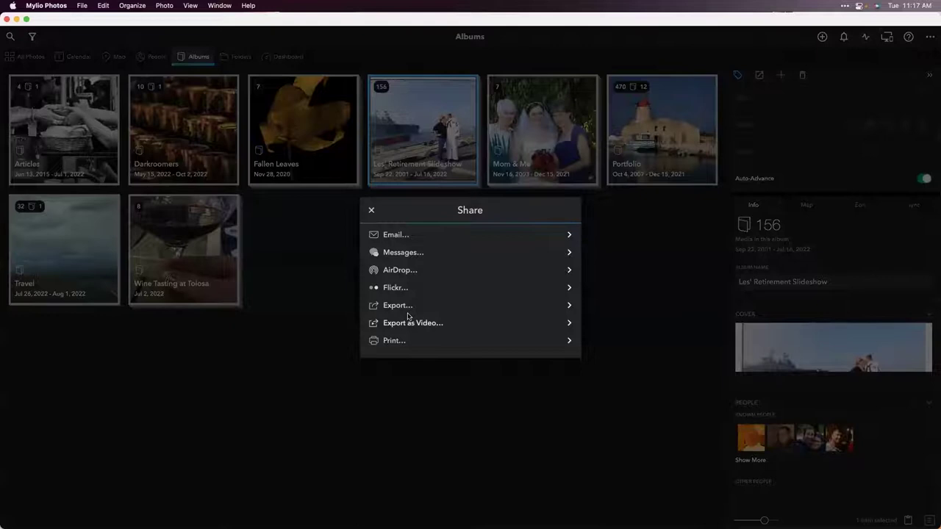
{"action": "left_click", "coordinate": [407, 324]}
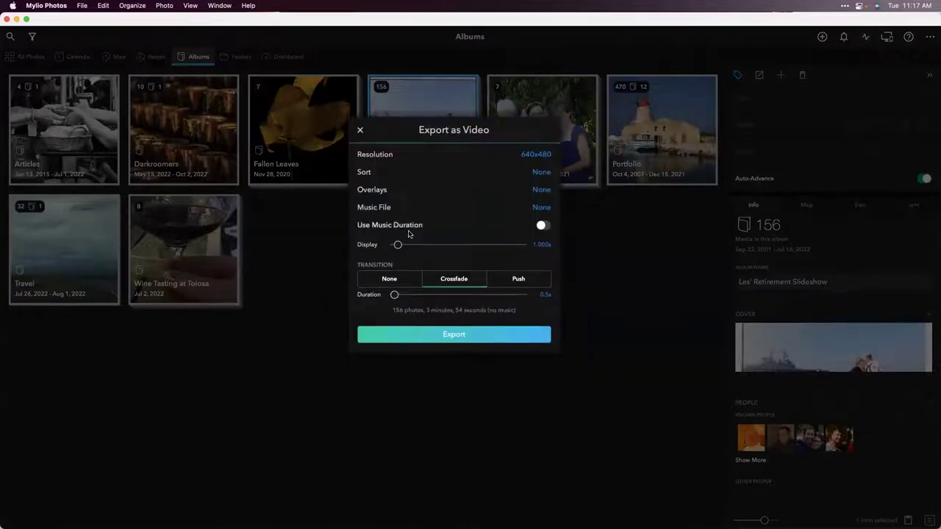
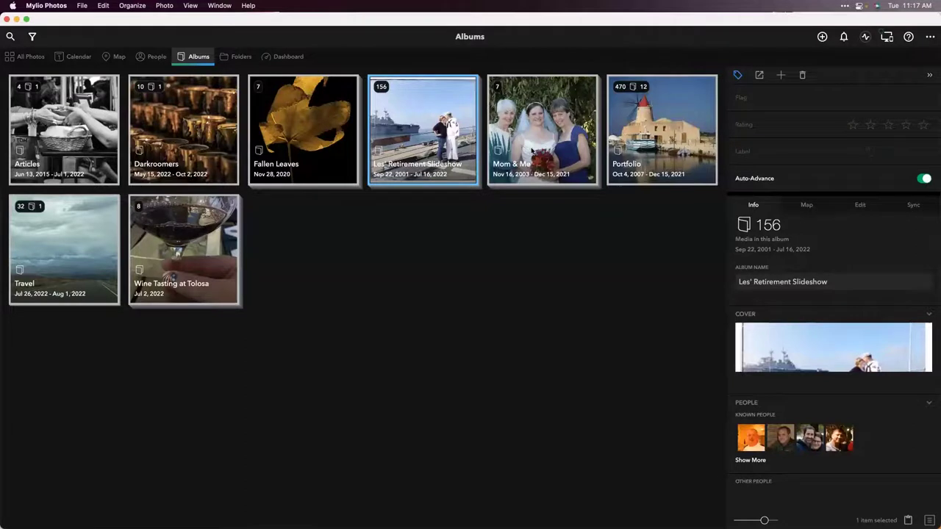
Open the Mom & Me album, select all of its photos and copy them
{"action": "double_click", "coordinate": [532, 152]}
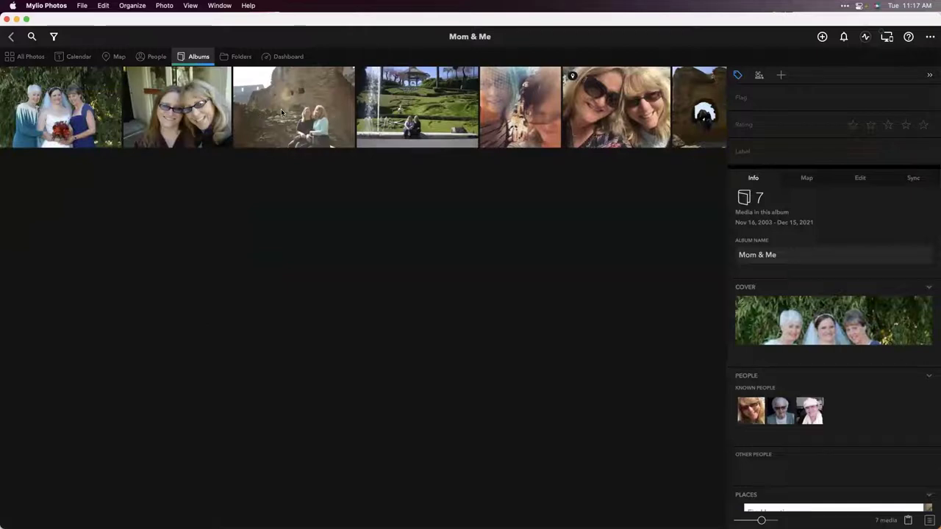
{"action": "key", "text": "super+a"}
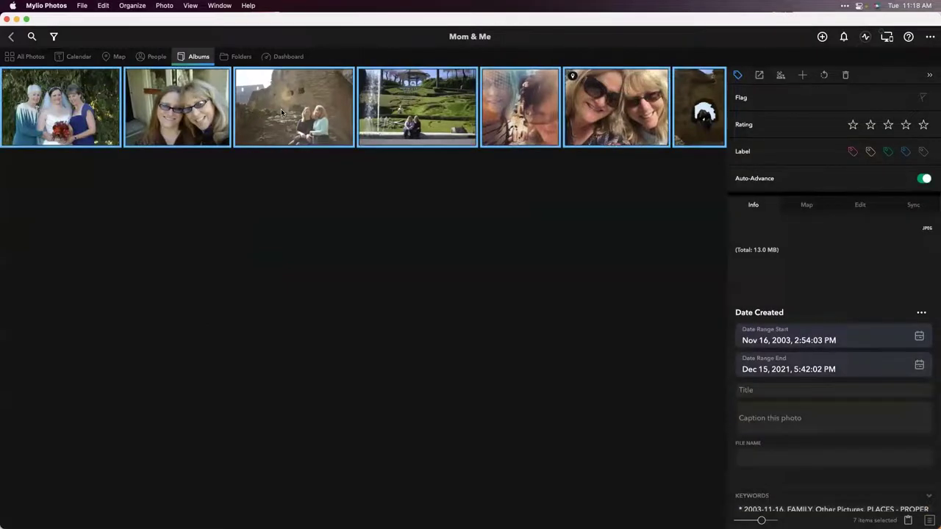
{"action": "right_click", "coordinate": [281, 112]}
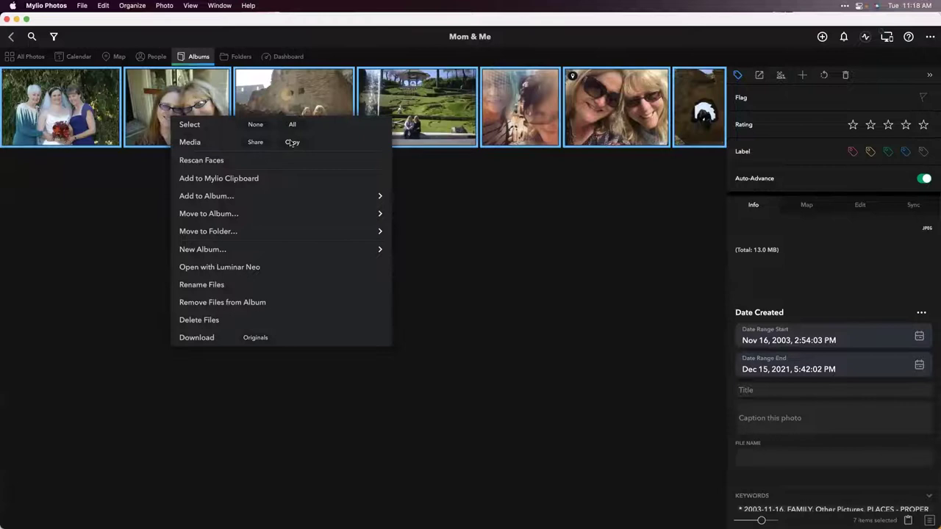
{"action": "left_click", "coordinate": [292, 141]}
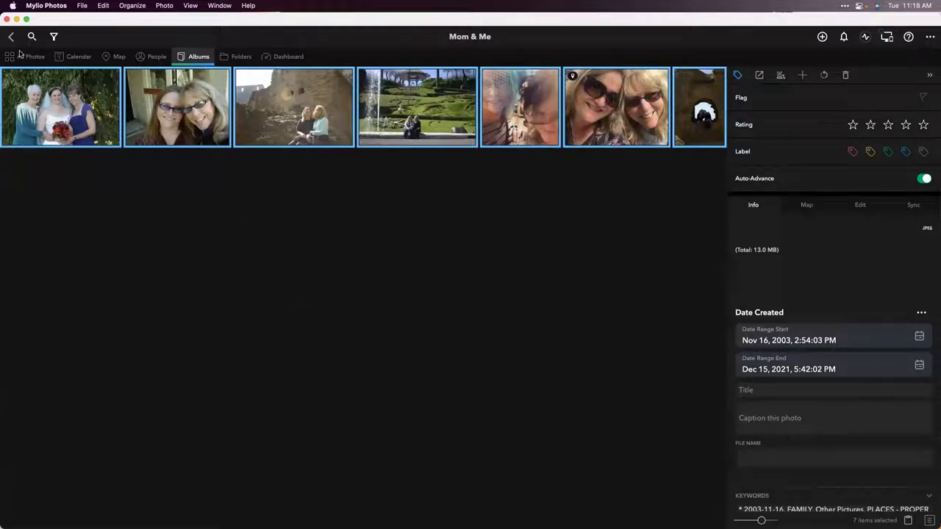
Return to the top-level albums and open the Travel album to view its nested albums
{"action": "left_click", "coordinate": [205, 61]}
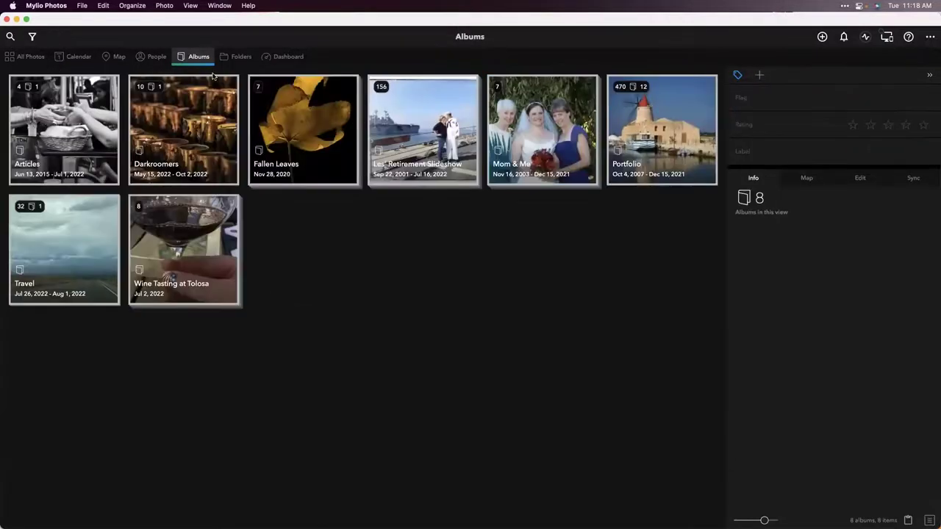
{"action": "left_click", "coordinate": [47, 259]}
{"action": "double_click", "coordinate": [47, 259]}
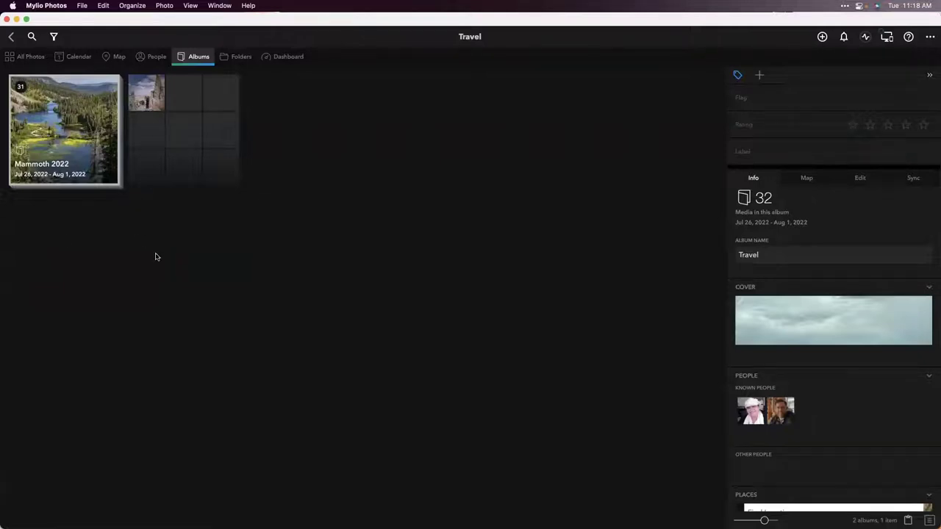
View the Mammoth 2022 album and the All Photos library, and return to the top-level albums
{"action": "left_click", "coordinate": [86, 174]}
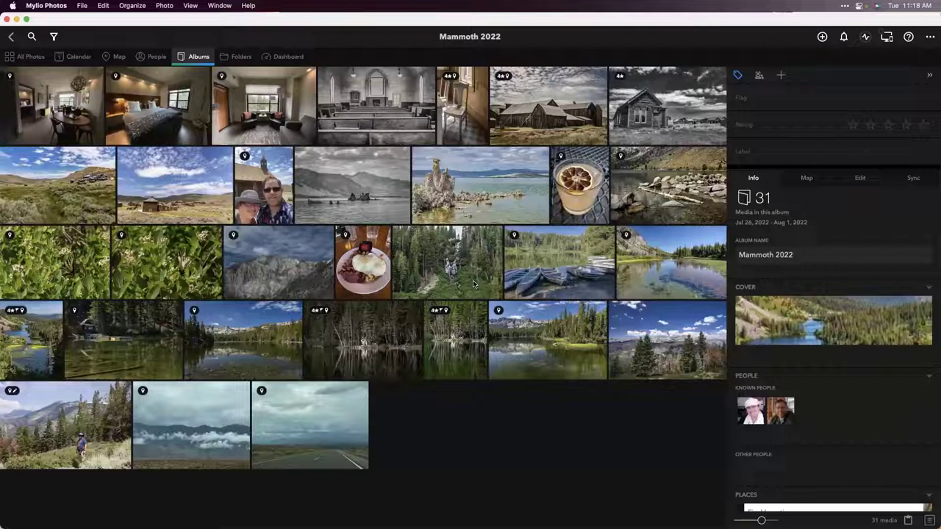
{"action": "left_click", "coordinate": [28, 56]}
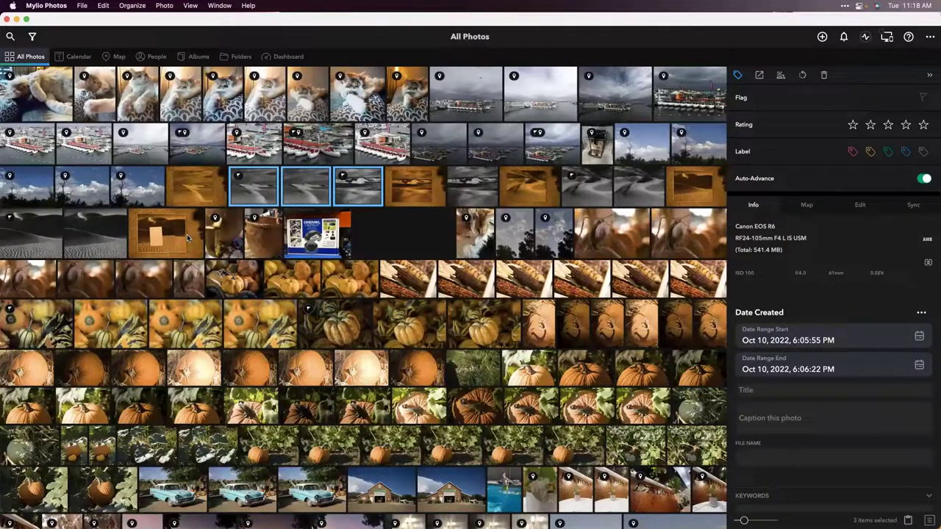
{"action": "left_click", "coordinate": [197, 57]}
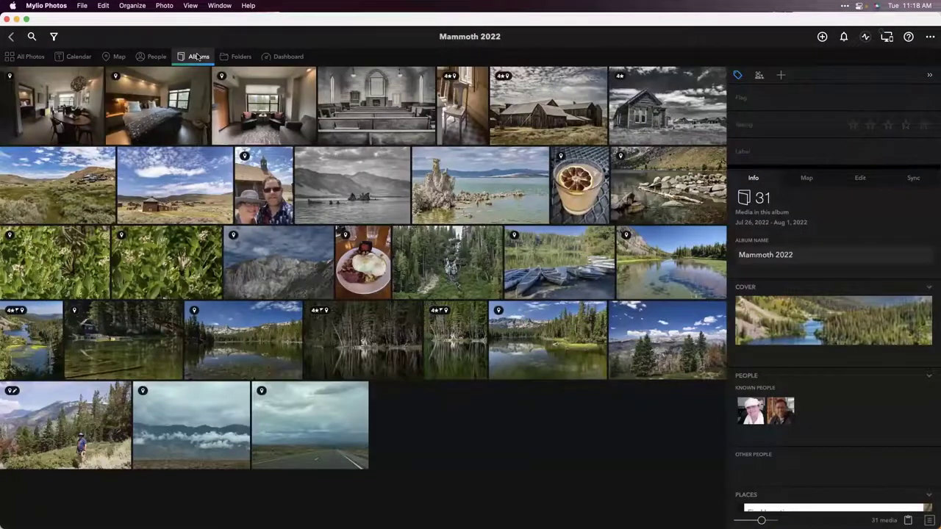
{"action": "left_click", "coordinate": [197, 57]}
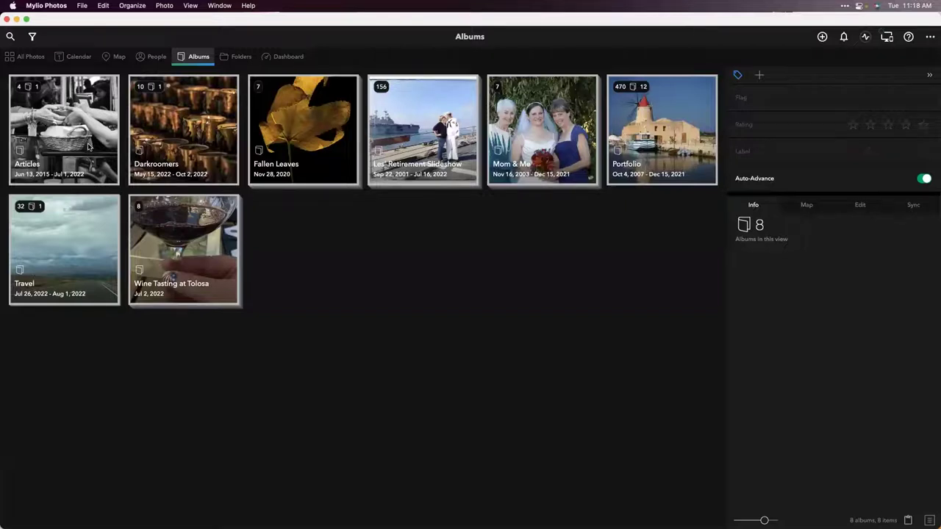
Open the nested Articles, Photofocus and July 2022 albums to view their photos, and return to the top-level albums
{"action": "double_click", "coordinate": [38, 144]}
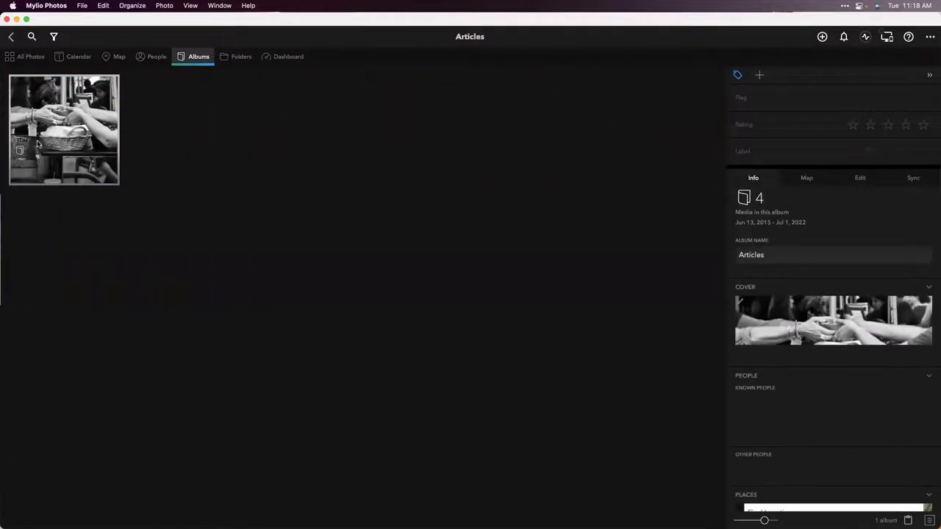
{"action": "double_click", "coordinate": [42, 143]}
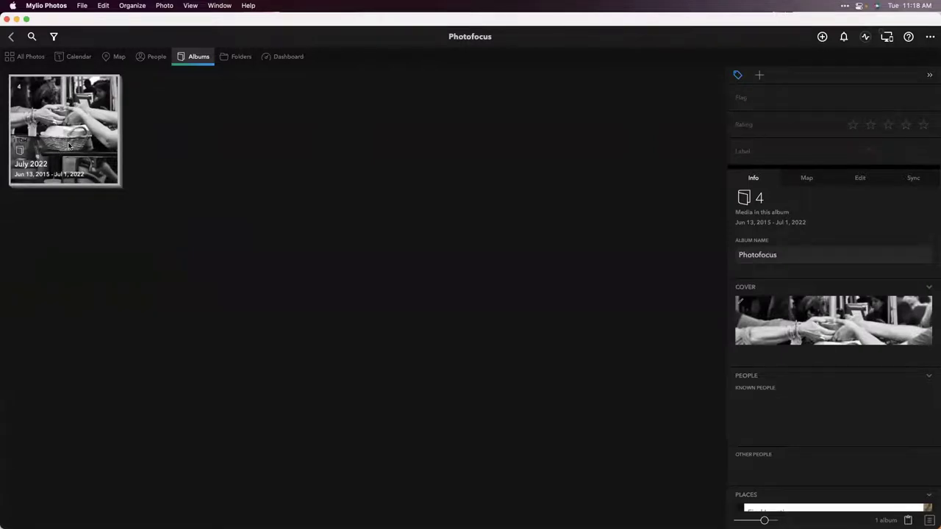
{"action": "double_click", "coordinate": [68, 145]}
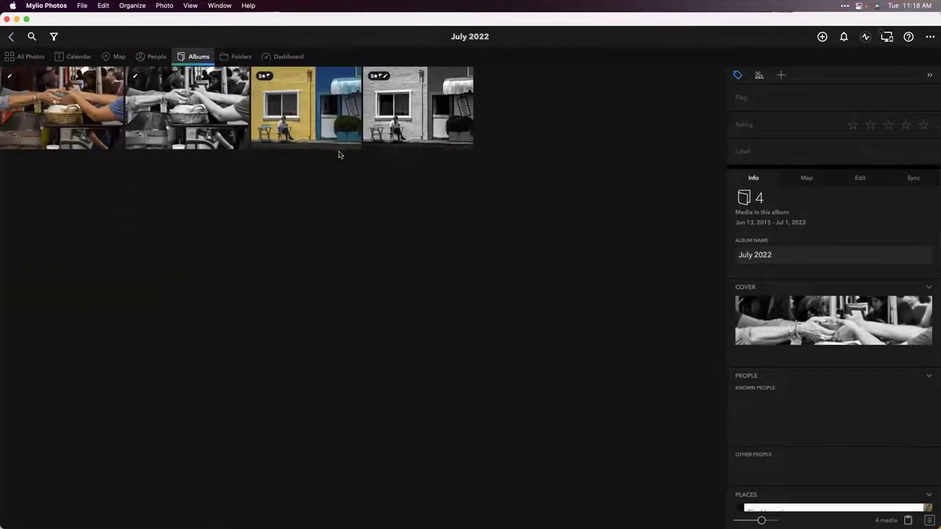
{"action": "left_click", "coordinate": [13, 38]}
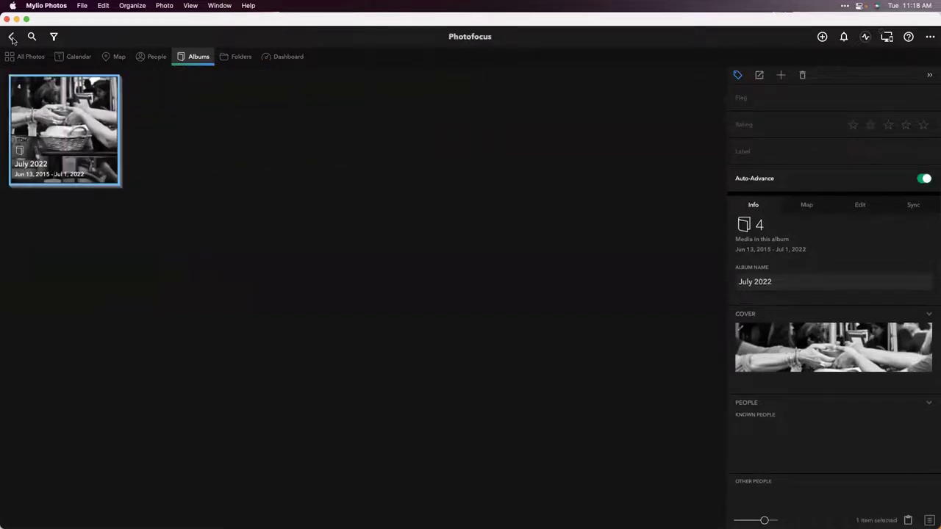
{"action": "left_click", "coordinate": [12, 39]}
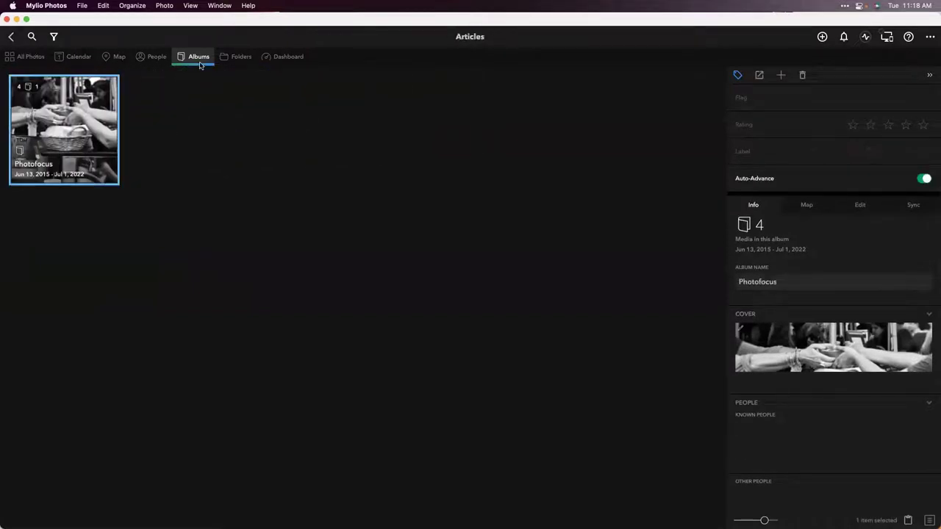
{"action": "left_click", "coordinate": [199, 58]}
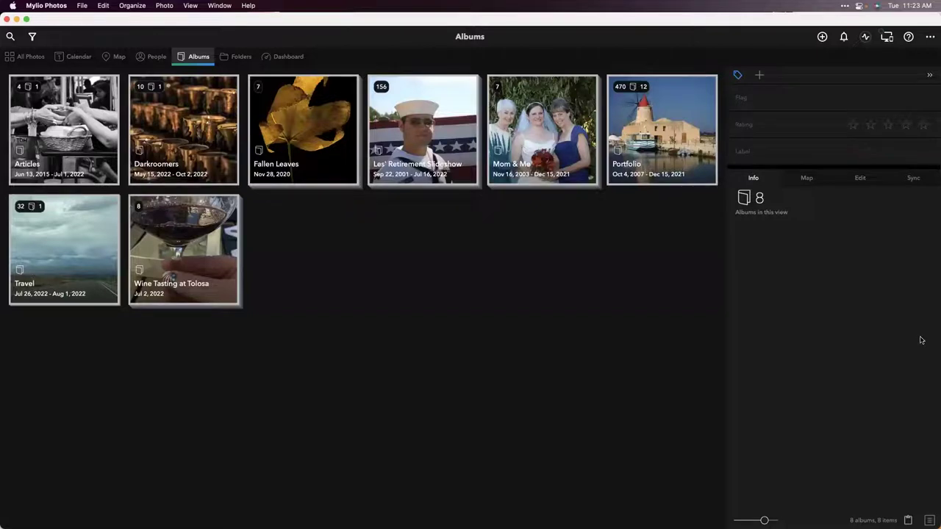
Open the calendar's undated photos and review the Date Created precision options for the portrait of the man in uniform
{"action": "left_click", "coordinate": [76, 56]}
{"action": "scroll", "coordinate": [126, 187], "scroll_direction": "up", "scroll_amount": 20}
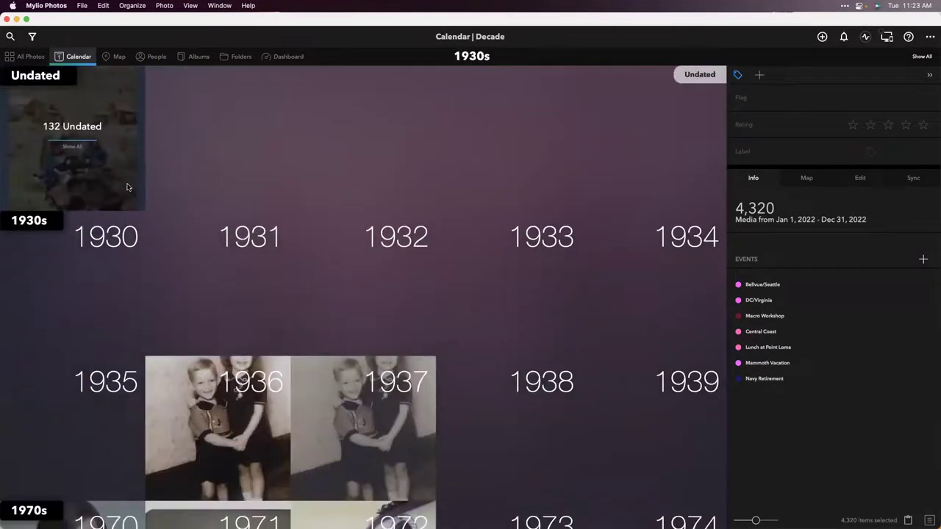
{"action": "left_click", "coordinate": [127, 187]}
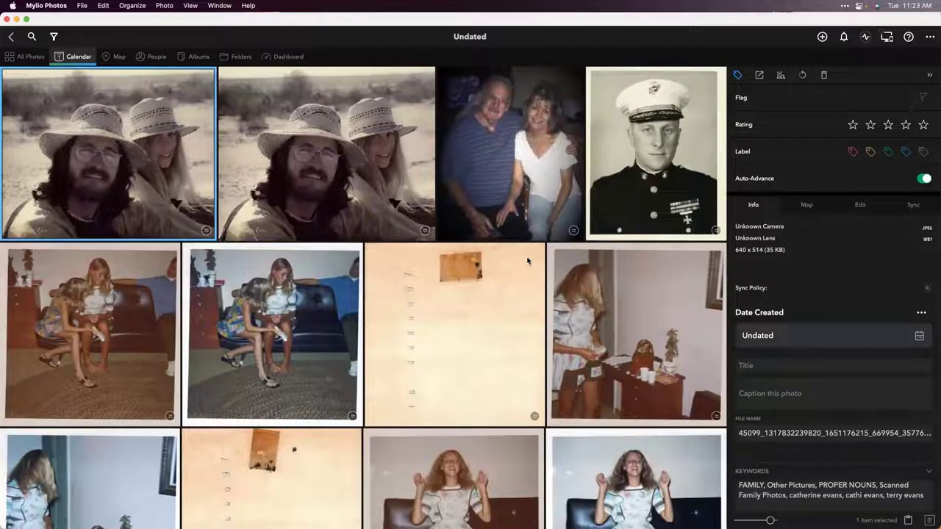
{"action": "left_click", "coordinate": [631, 214]}
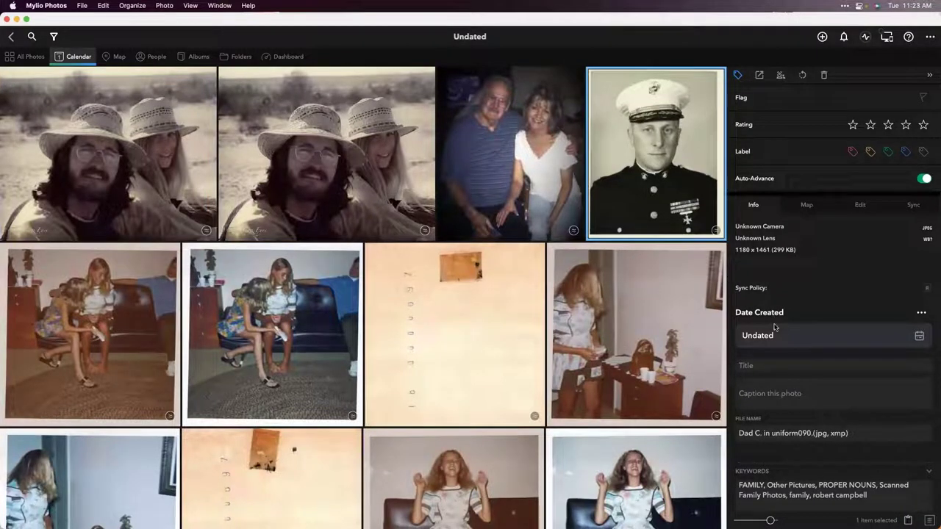
{"action": "left_click", "coordinate": [922, 315]}
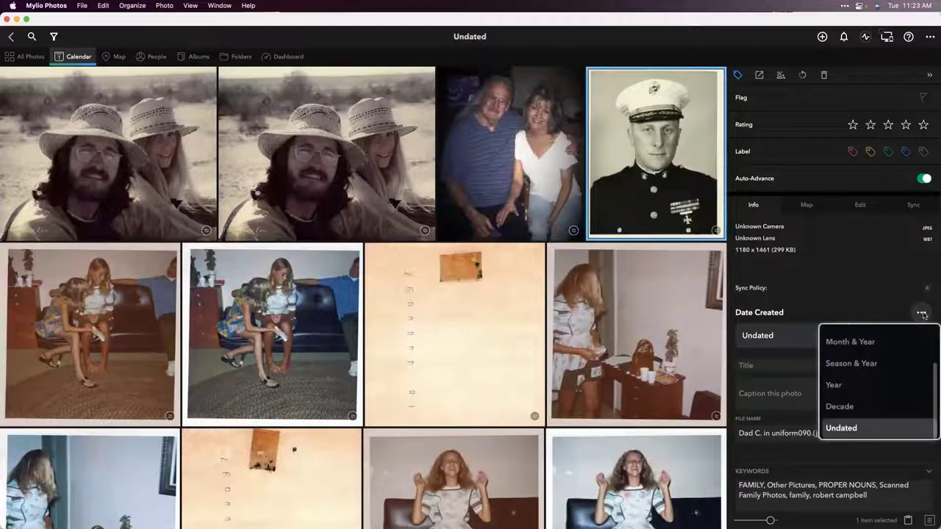
{"action": "scroll", "coordinate": [912, 426], "scroll_direction": "down", "scroll_amount": 1}
{"action": "left_click", "coordinate": [908, 460]}
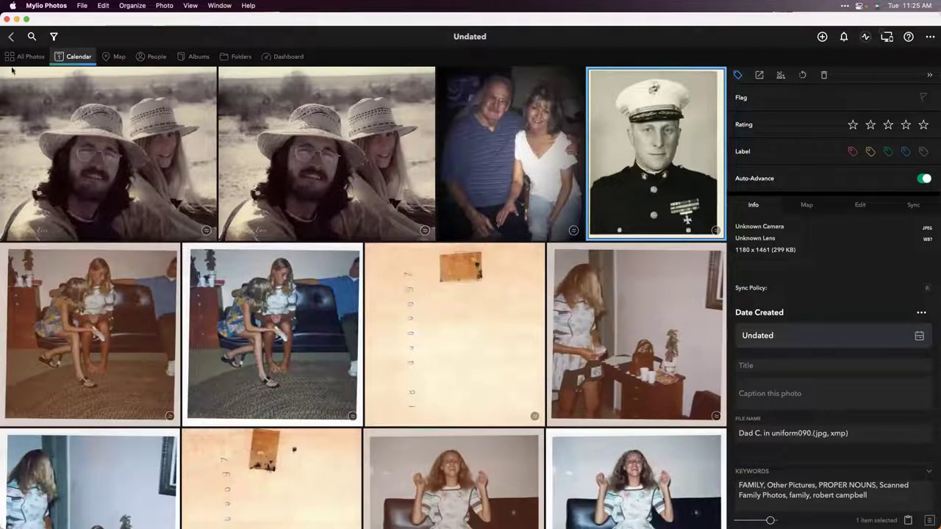
View the People collection, and open the calendar's October 27, 1936 photos to inspect the date ranges of both children's portraits
{"action": "left_click", "coordinate": [150, 60]}
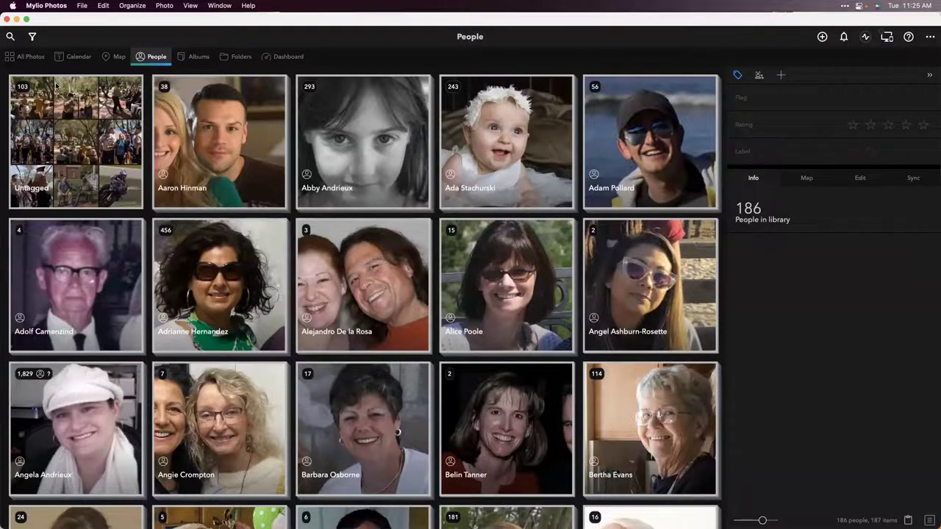
{"action": "left_click", "coordinate": [76, 58]}
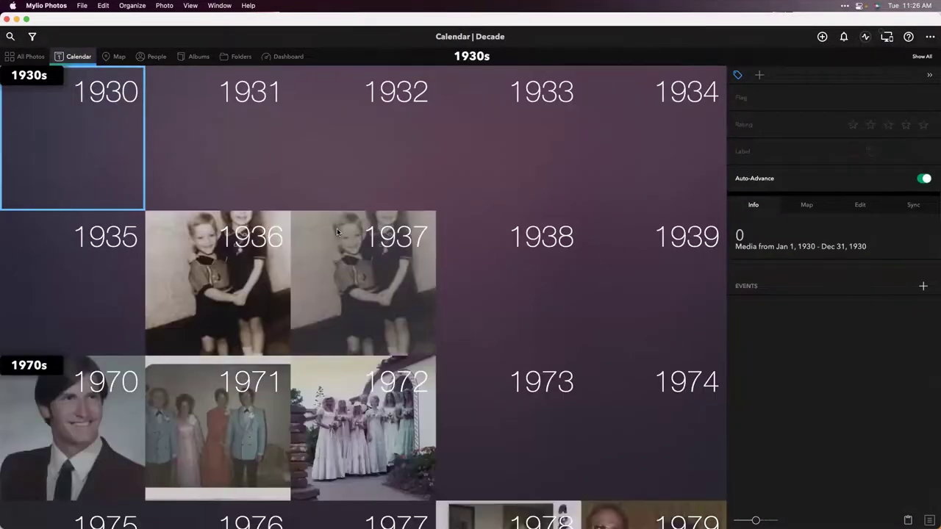
{"action": "scroll", "coordinate": [337, 228], "scroll_direction": "down", "scroll_amount": 5}
{"action": "scroll", "coordinate": [337, 228], "scroll_direction": "up", "scroll_amount": 3}
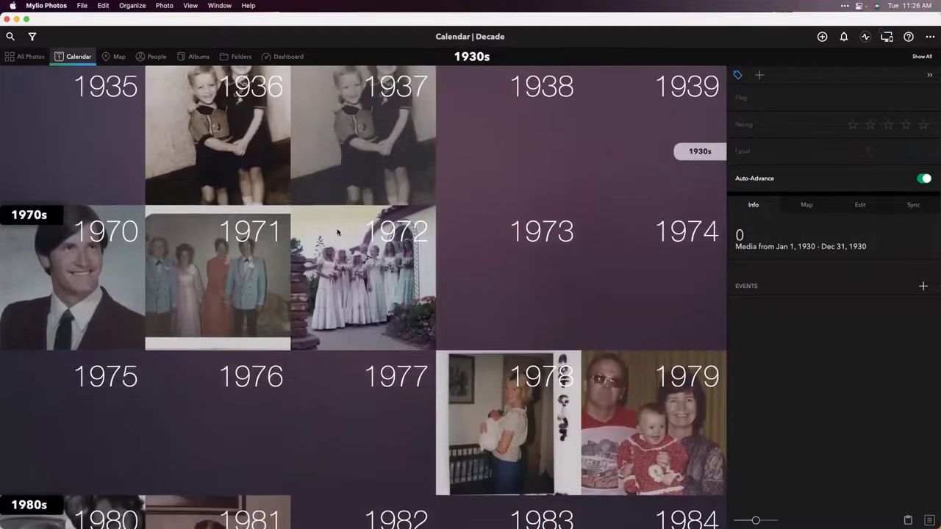
{"action": "left_click", "coordinate": [267, 171]}
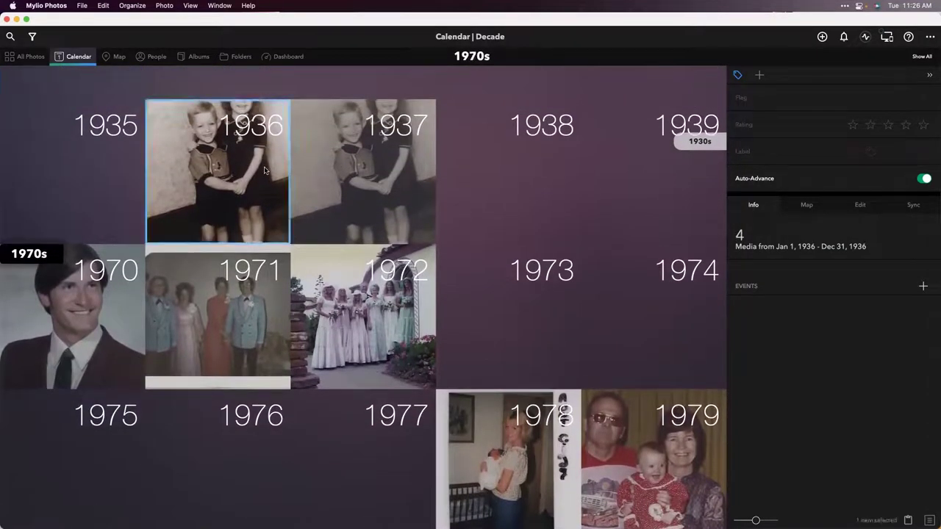
{"action": "scroll", "coordinate": [361, 246], "scroll_direction": "up", "scroll_amount": 5}
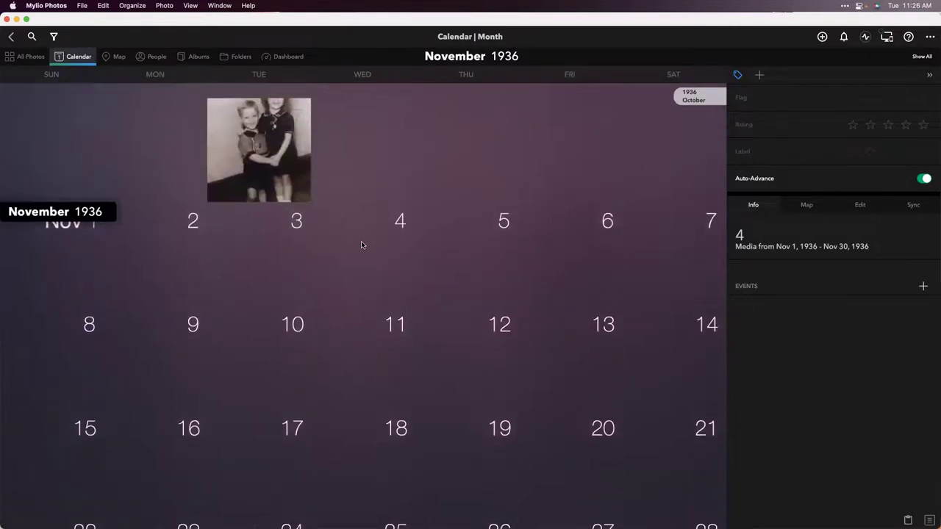
{"action": "double_click", "coordinate": [279, 270]}
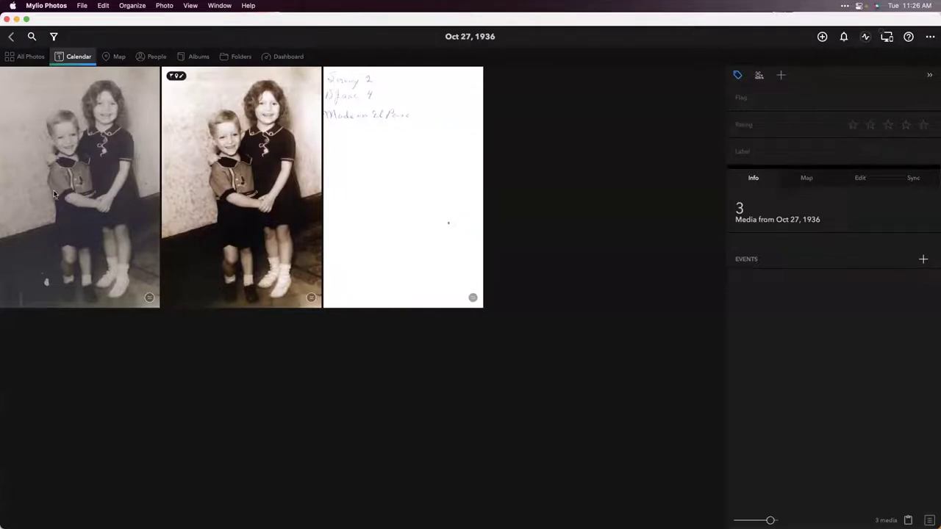
{"action": "left_click", "coordinate": [78, 182]}
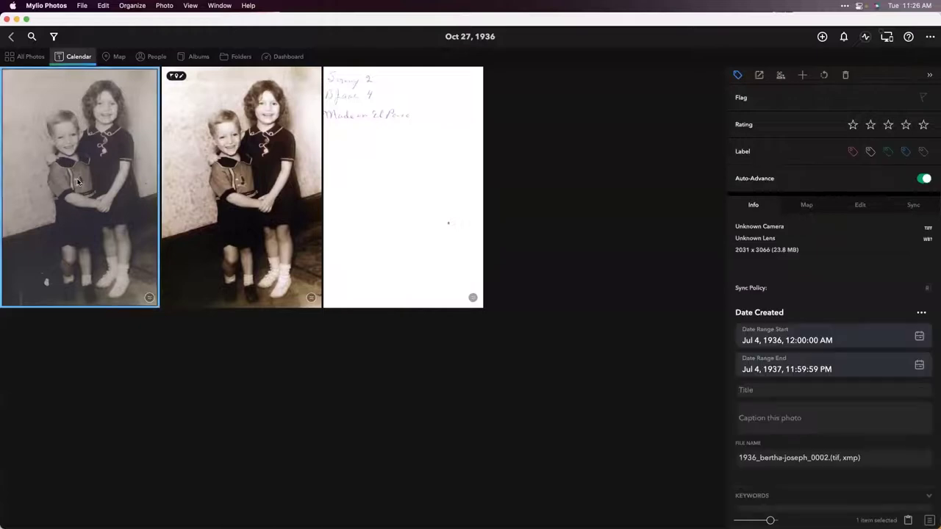
{"action": "left_click", "coordinate": [223, 200]}
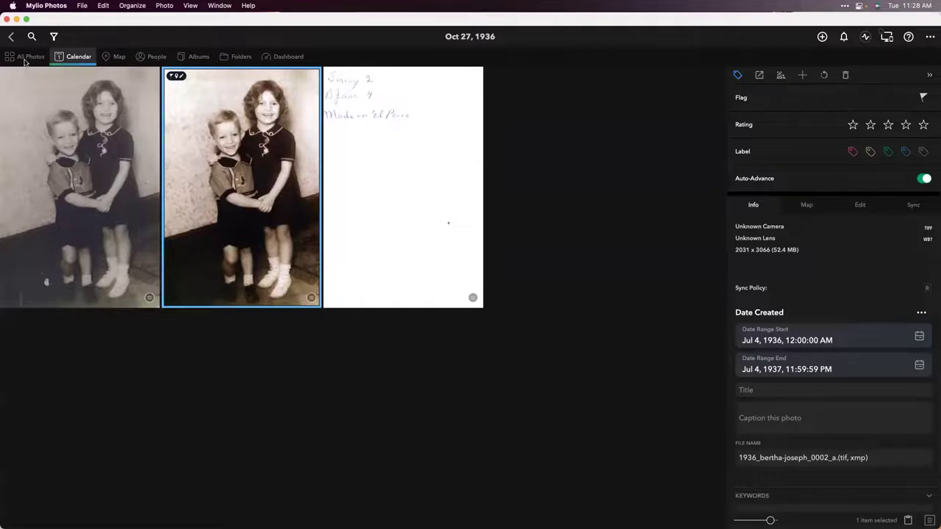
Open the 2022-10-10 folder inside the 2022 folder of Photos
{"action": "left_click", "coordinate": [245, 60]}
{"action": "double_click", "coordinate": [331, 177]}
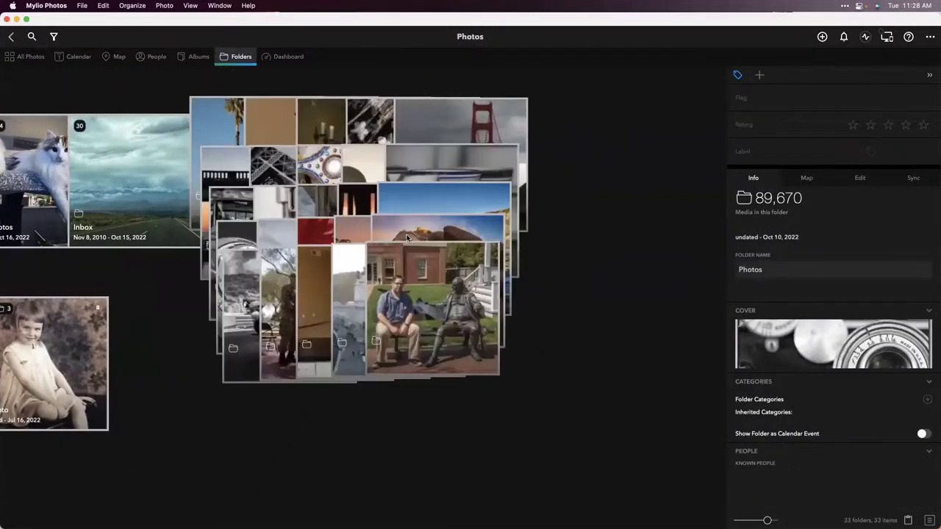
{"action": "scroll", "coordinate": [397, 241], "scroll_direction": "down", "scroll_amount": 10}
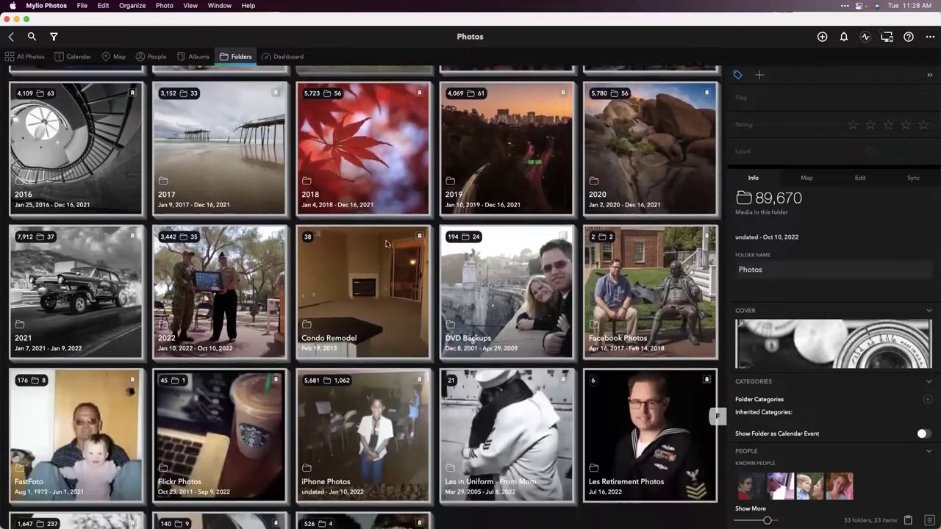
{"action": "double_click", "coordinate": [279, 250]}
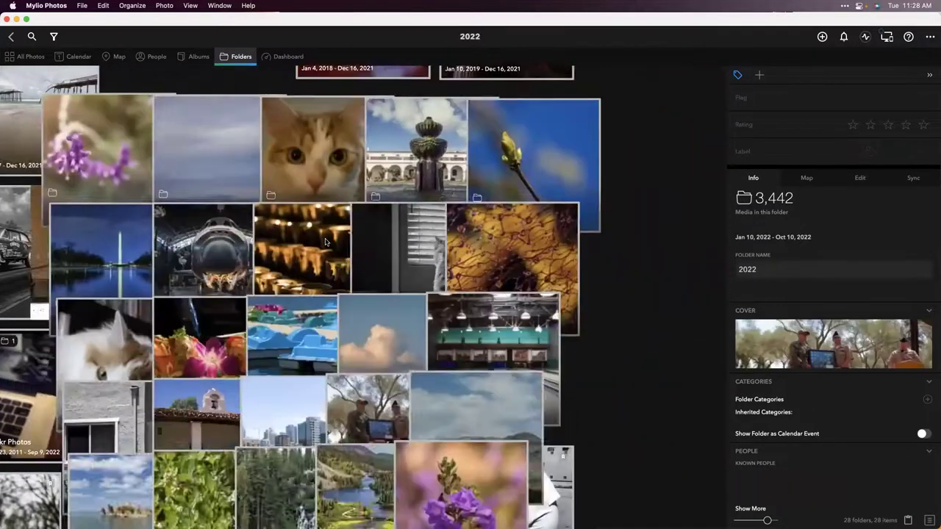
{"action": "scroll", "coordinate": [326, 242], "scroll_direction": "down", "scroll_amount": 6}
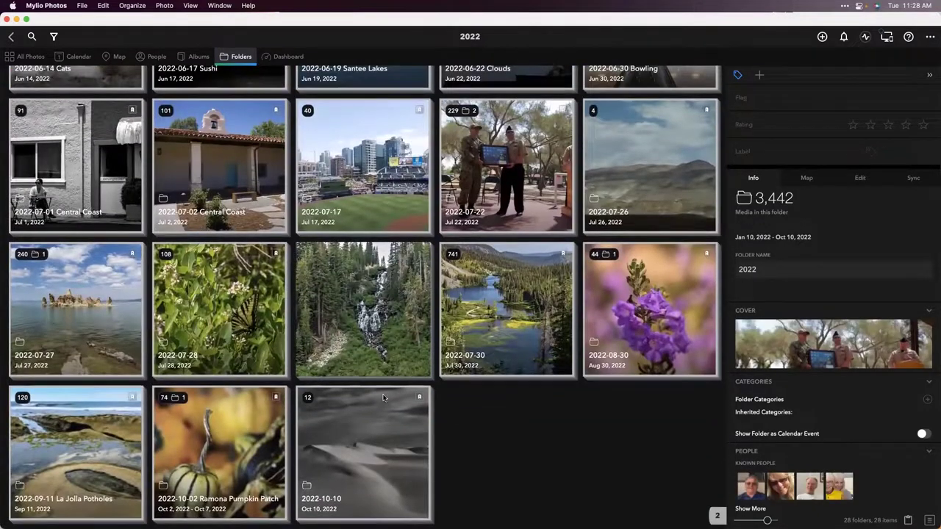
{"action": "double_click", "coordinate": [383, 397]}
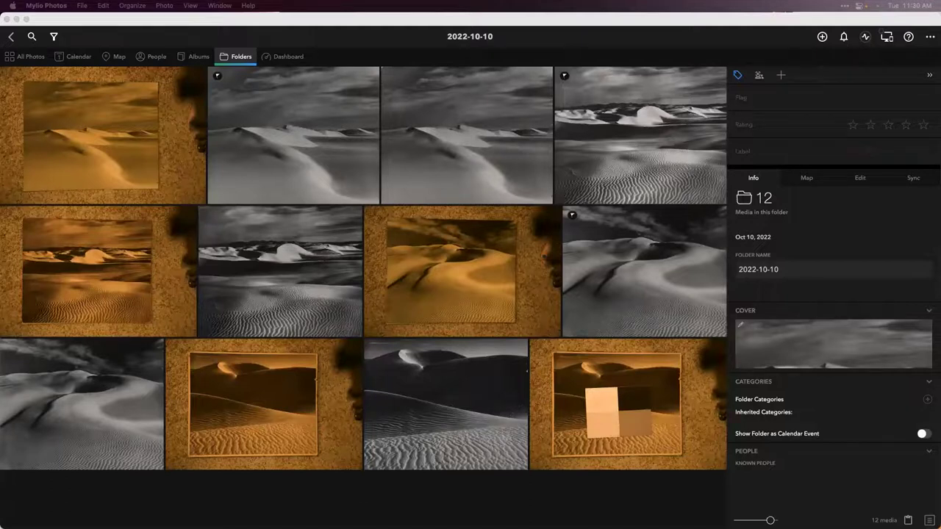
Switch to Safari, examine the Foldio3 + Halo Bars light box and its size options on Amazon, and move the browser window out of view
{"action": "key", "text": "super+Tab"}
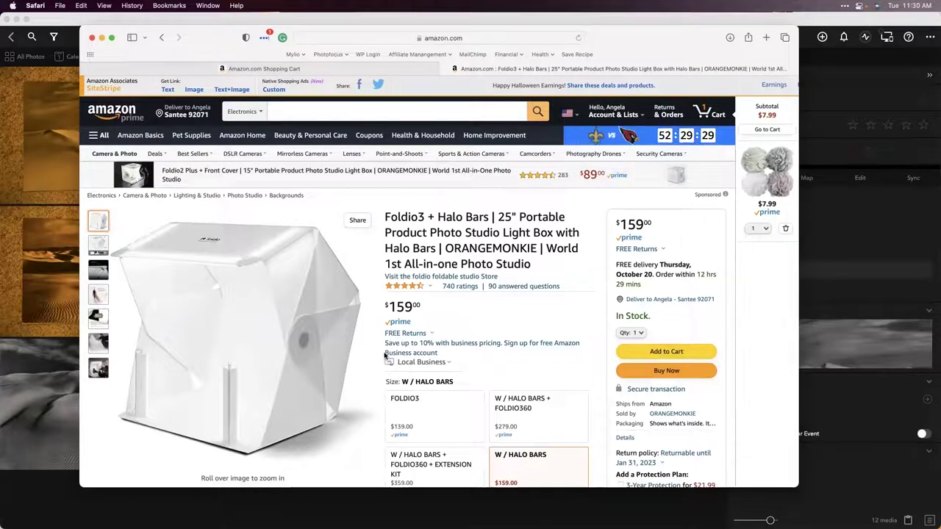
{"action": "scroll", "coordinate": [421, 357], "scroll_direction": "down", "scroll_amount": 2}
{"action": "left_click", "coordinate": [421, 357]}
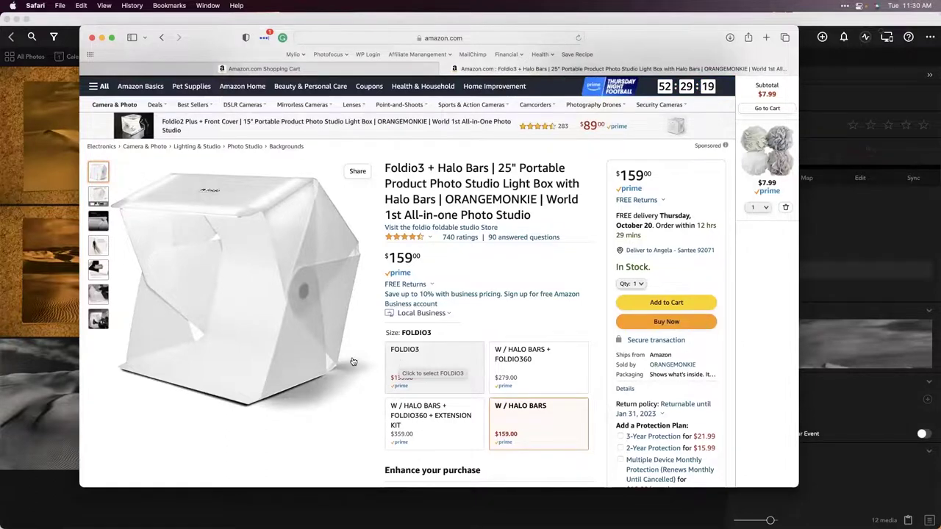
{"action": "mouse_move", "coordinate": [334, 390]}
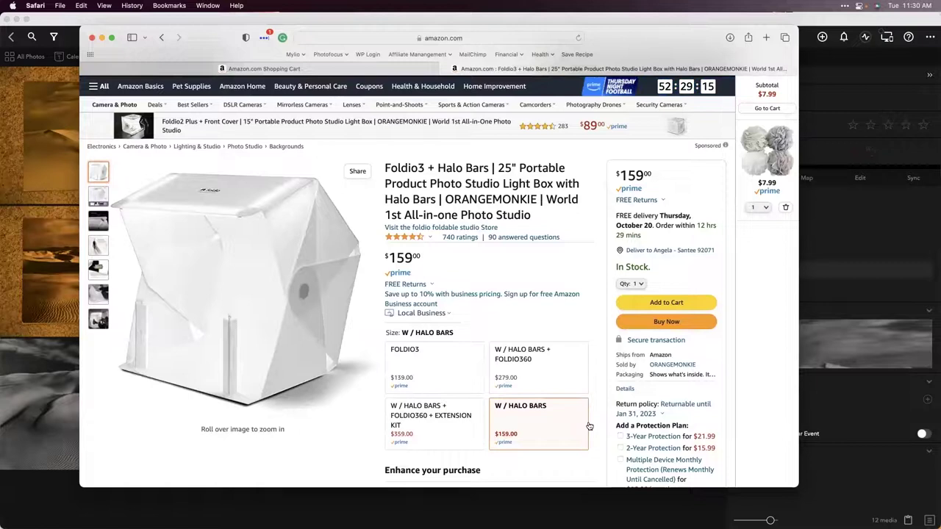
{"action": "left_click_drag", "start_coordinate": [728, 54], "coordinate": [940, 96]}
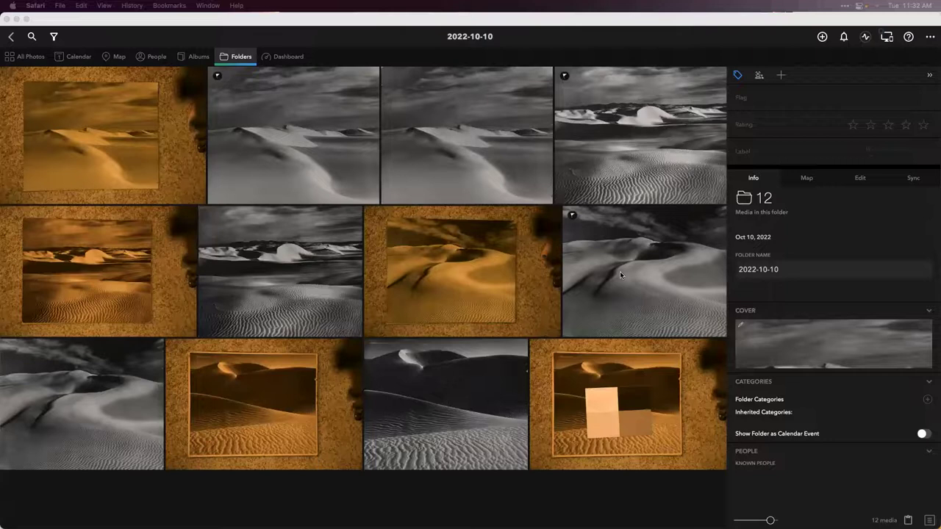
View the dune photo with the color target full size, and inspect the adjacent black-and-white version 221010_Dunes_3055.tif at 100% zoom
{"action": "double_click", "coordinate": [604, 397]}
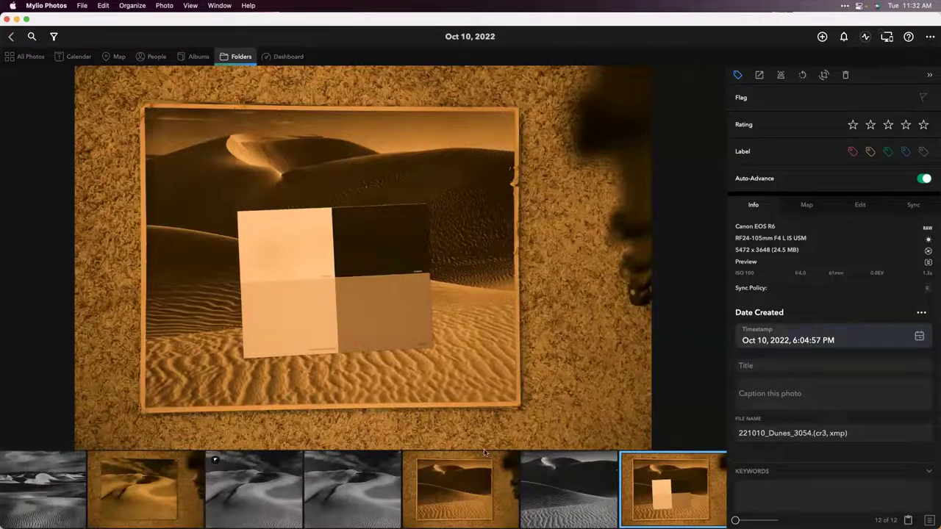
{"action": "left_click", "coordinate": [556, 486]}
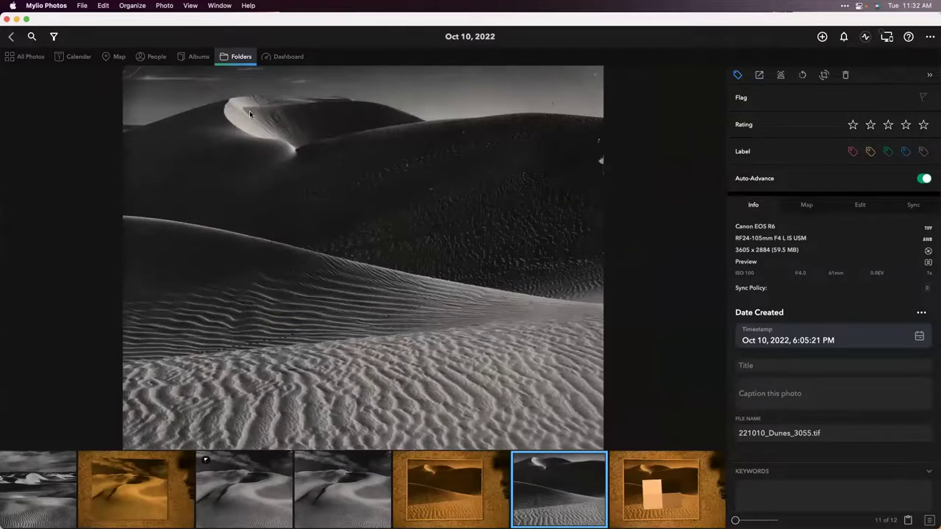
{"action": "left_click", "coordinate": [153, 81]}
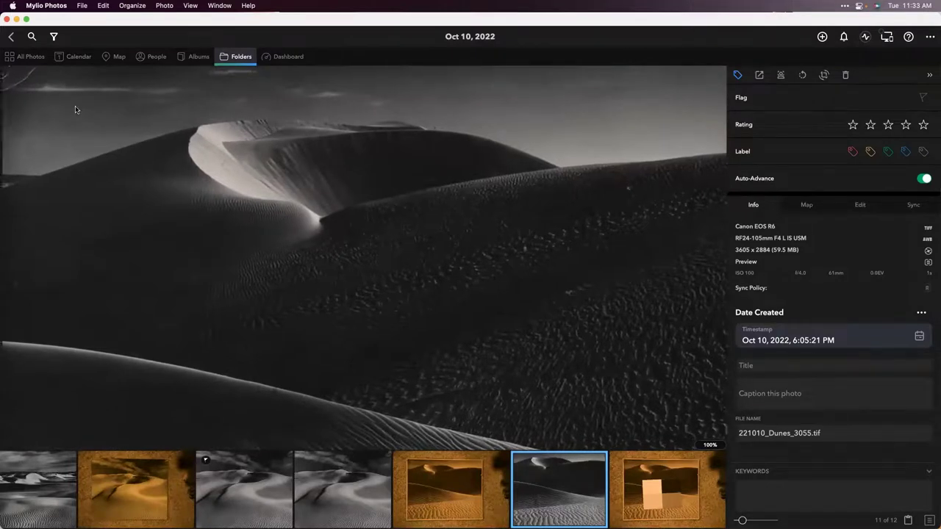
Examine the dune print 221010_Dunes_3055.tif across its width and compare the two black-and-white versions of 221010_Dunes_3056
{"action": "scroll", "coordinate": [575, 148], "scroll_direction": "right", "scroll_amount": 3}
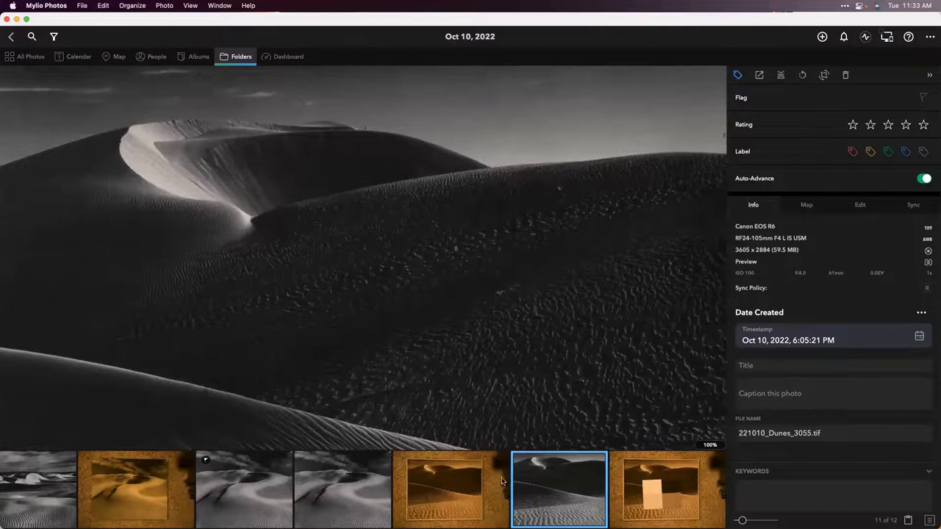
{"action": "scroll", "coordinate": [575, 493], "scroll_direction": "right", "scroll_amount": 1}
{"action": "scroll", "coordinate": [575, 492], "scroll_direction": "left", "scroll_amount": 3}
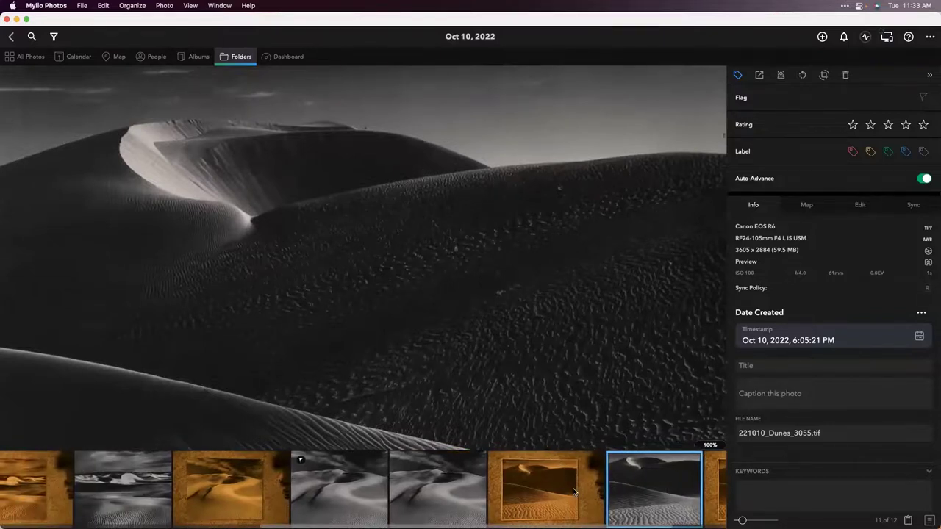
{"action": "left_click", "coordinate": [413, 494]}
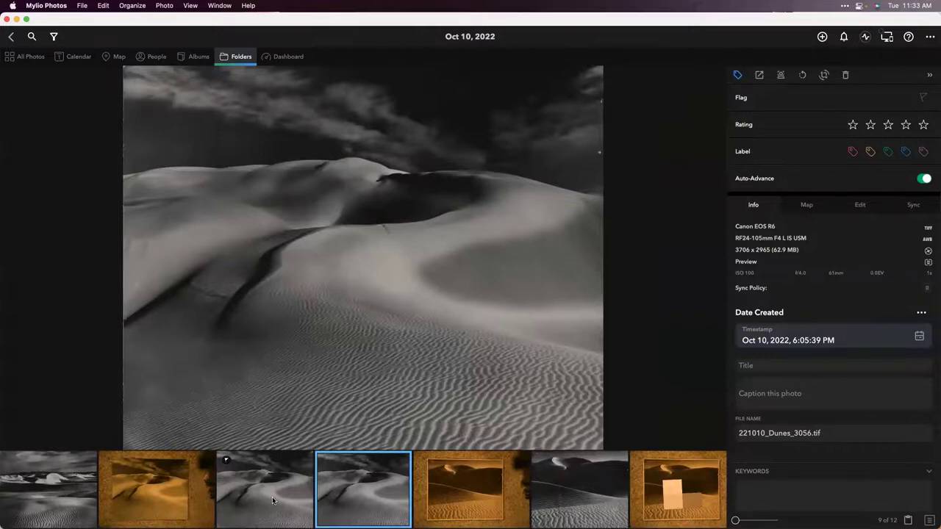
{"action": "key", "text": "Left"}
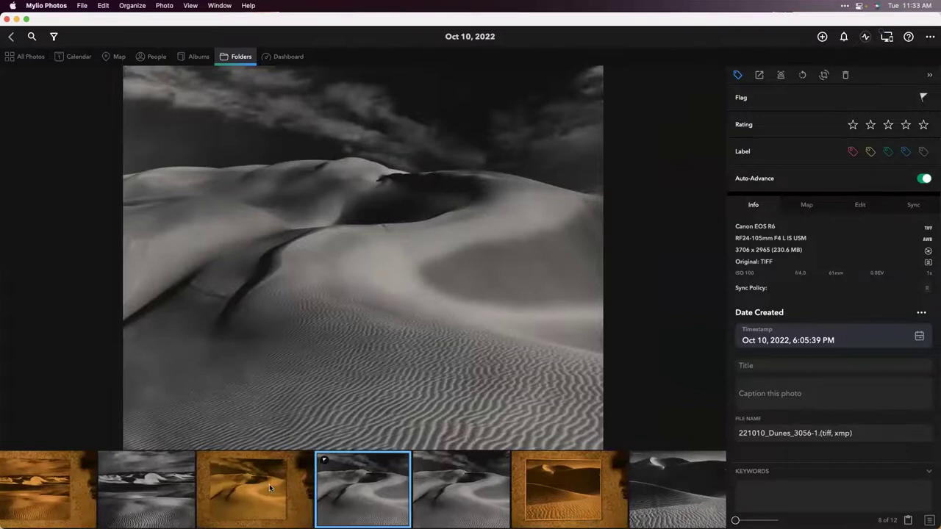
Open the raw original 221010_Dunes_3056 with the amber cast and inspect the print from its upper edge downward at 100% zoom
{"action": "left_click", "coordinate": [232, 489]}
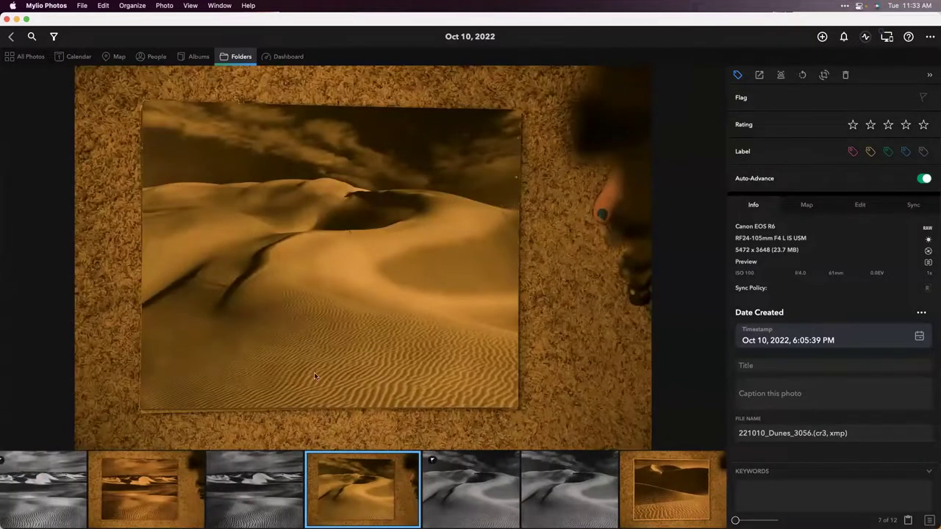
{"action": "left_click", "coordinate": [163, 119]}
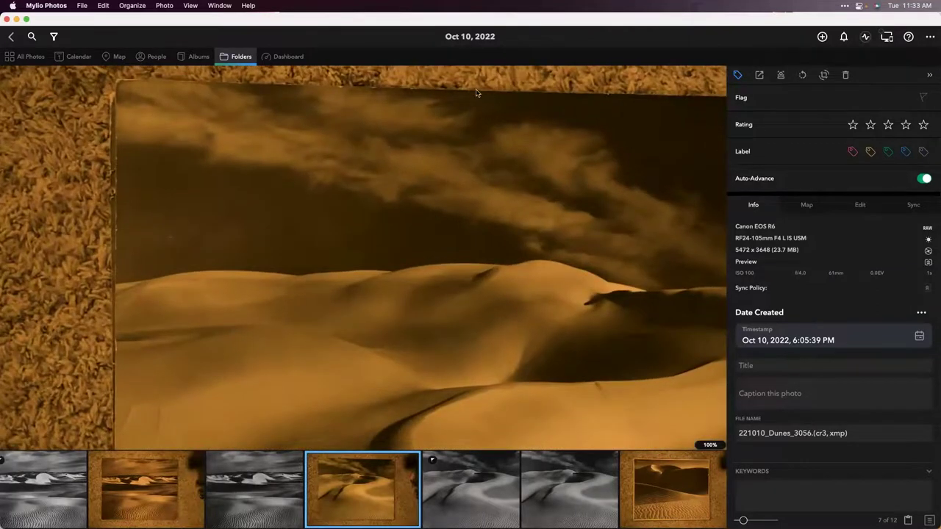
{"action": "scroll", "coordinate": [481, 199], "scroll_direction": "down", "scroll_amount": 4}
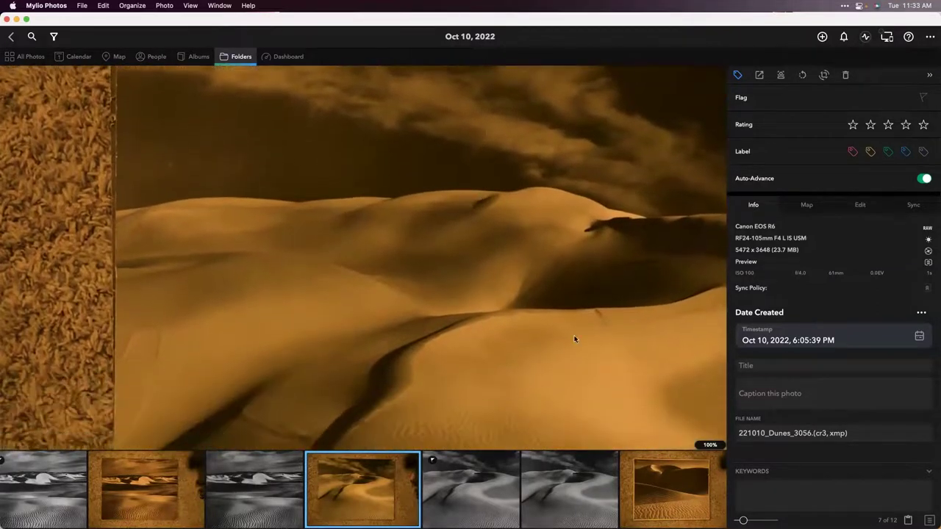
{"action": "scroll", "coordinate": [568, 329], "scroll_direction": "down", "scroll_amount": 6}
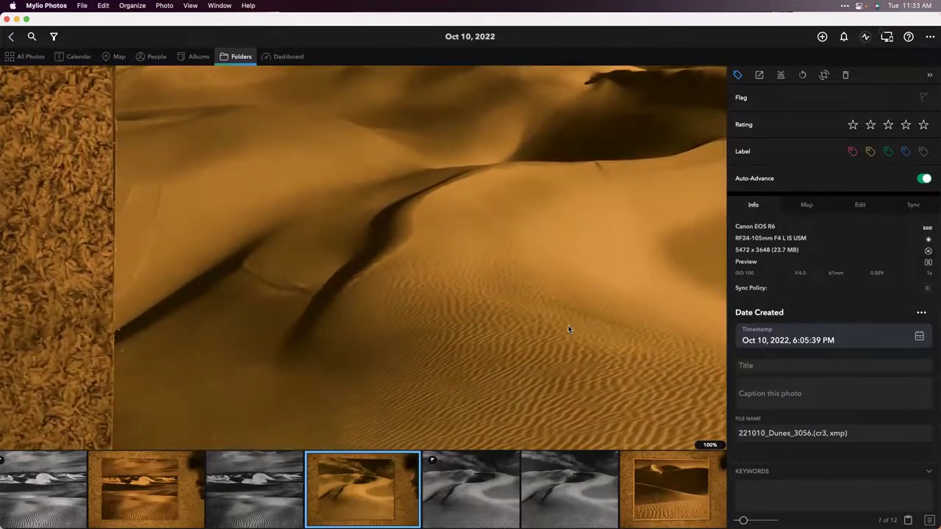
View the flagged black-and-white TIFF edits 221010_Dunes_3056-1, 3057-1 and 3058-1 full size
{"action": "left_click", "coordinate": [469, 487]}
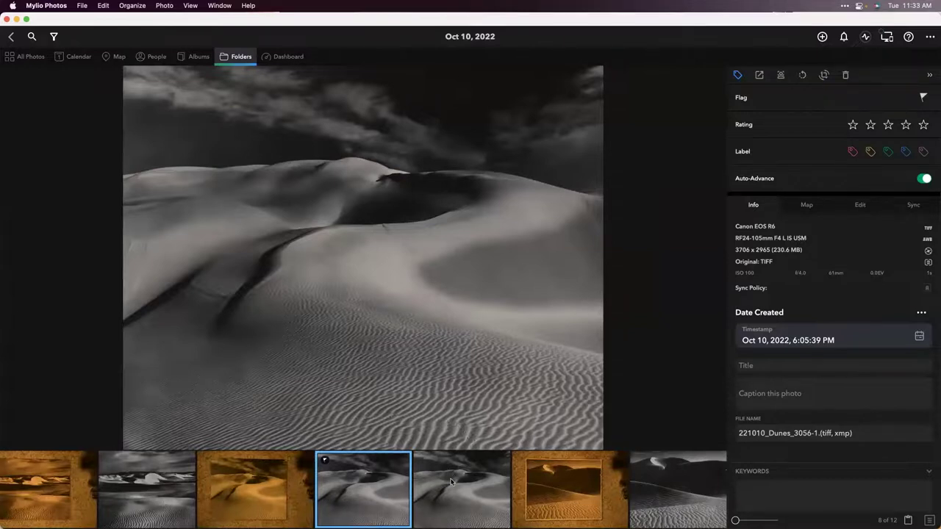
{"action": "scroll", "coordinate": [514, 498], "scroll_direction": "left", "scroll_amount": 1}
{"action": "scroll", "coordinate": [514, 495], "scroll_direction": "left", "scroll_amount": 10}
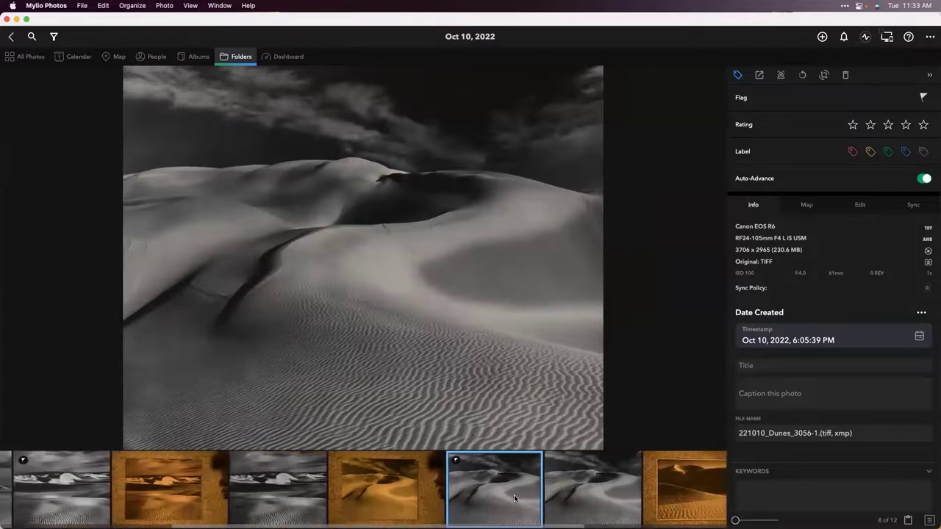
{"action": "left_click", "coordinate": [236, 494]}
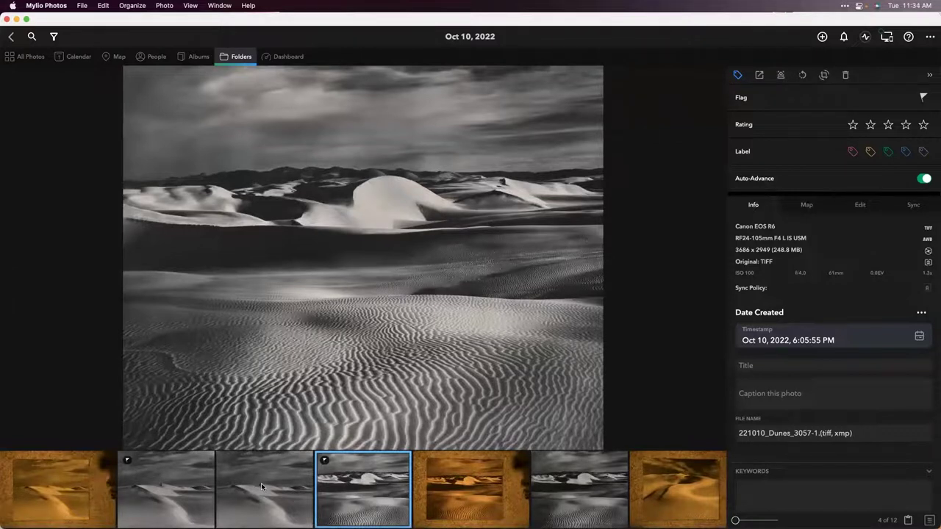
{"action": "left_click", "coordinate": [181, 489]}
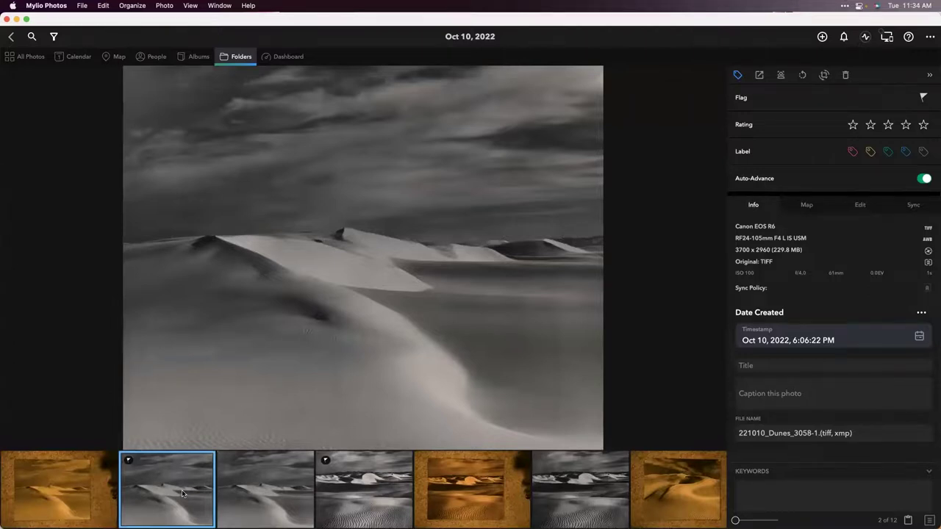
{"action": "left_click", "coordinate": [364, 500]}
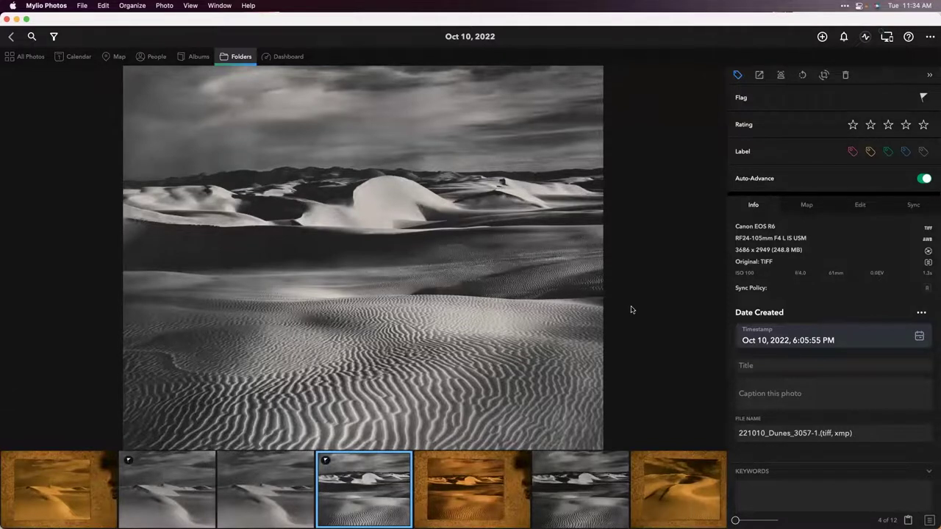
{"action": "scroll", "coordinate": [331, 493], "scroll_direction": "left", "scroll_amount": 2}
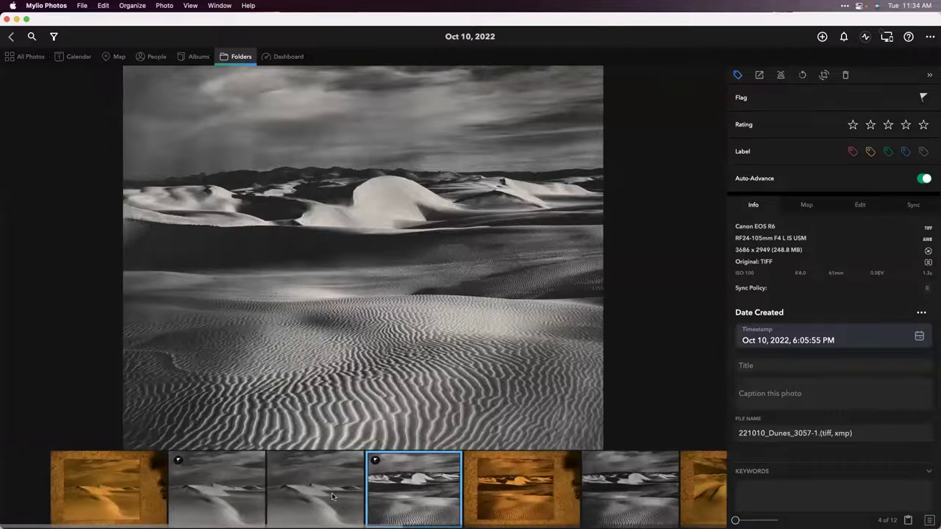
{"action": "scroll", "coordinate": [331, 492], "scroll_direction": "right", "scroll_amount": 2}
{"action": "left_click", "coordinate": [184, 491]}
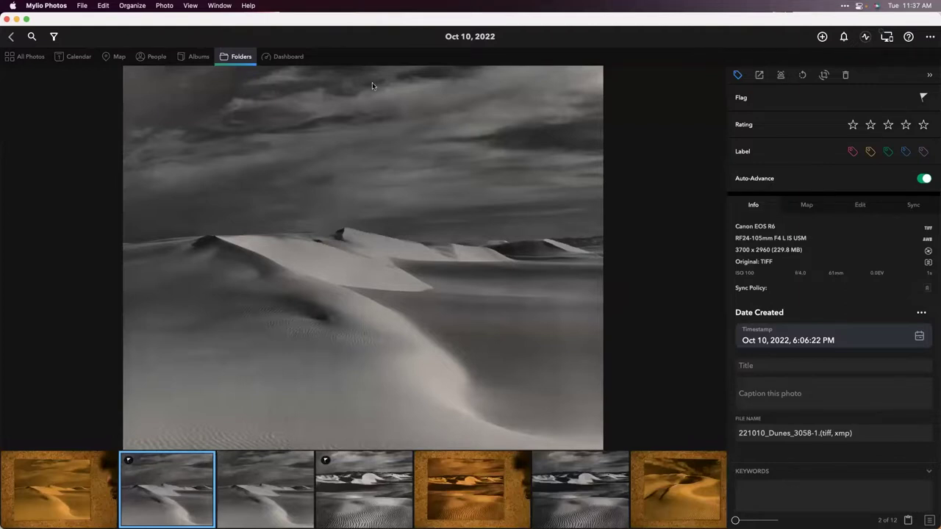
Search the library for "quilt" and show the matches from all photos
{"action": "left_click", "coordinate": [33, 37]}
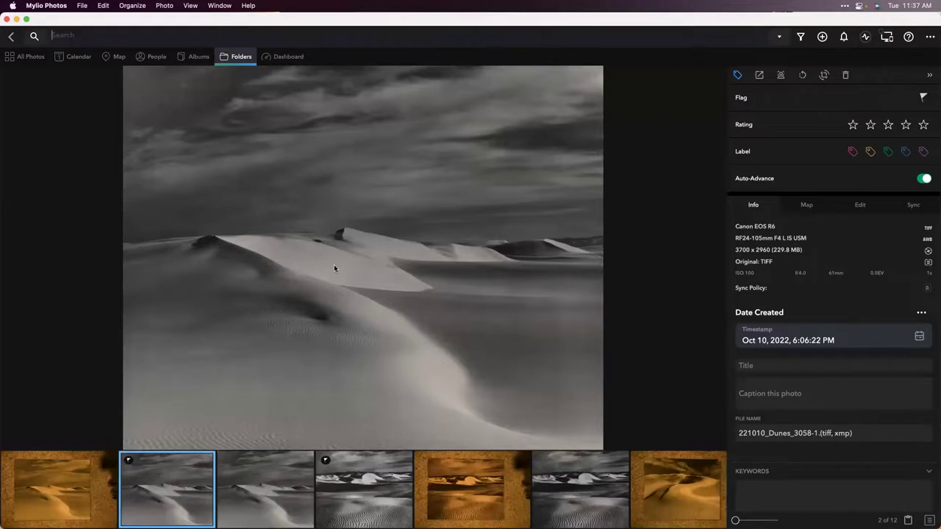
{"action": "type", "text": "quilt"}
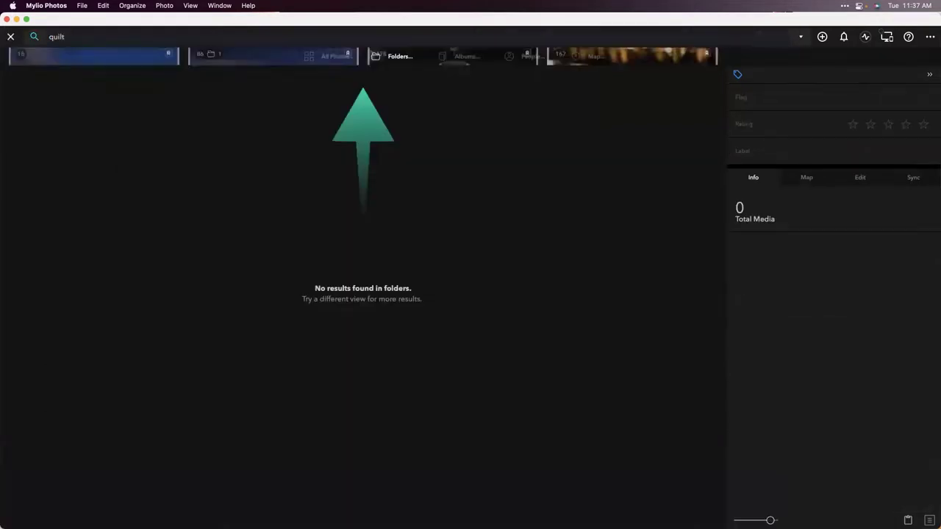
{"action": "left_click", "coordinate": [338, 57]}
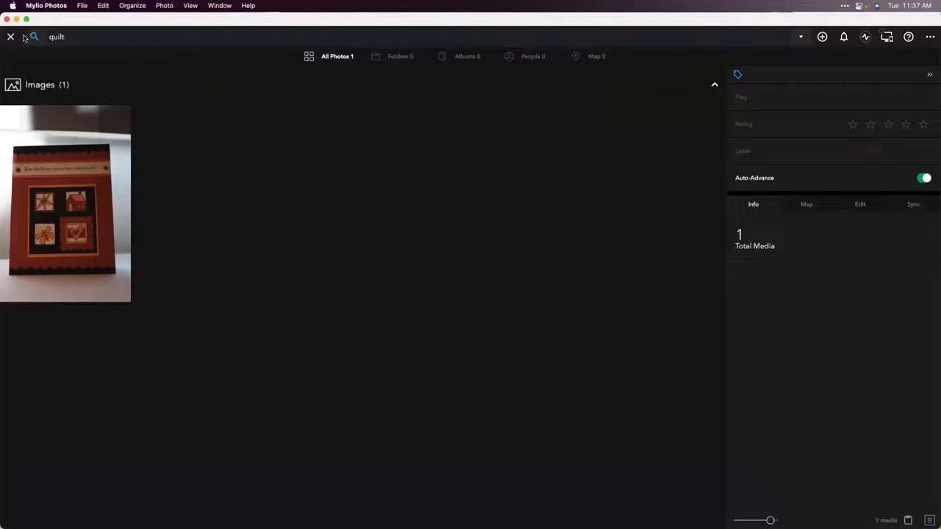
Search all photos for "emily", view the handwritten quilt-border note IMG_7230.jpg full size, and close the search
{"action": "left_click", "coordinate": [138, 36]}
{"action": "key", "text": "BackSpace"}
{"action": "type", "text": "emily"}
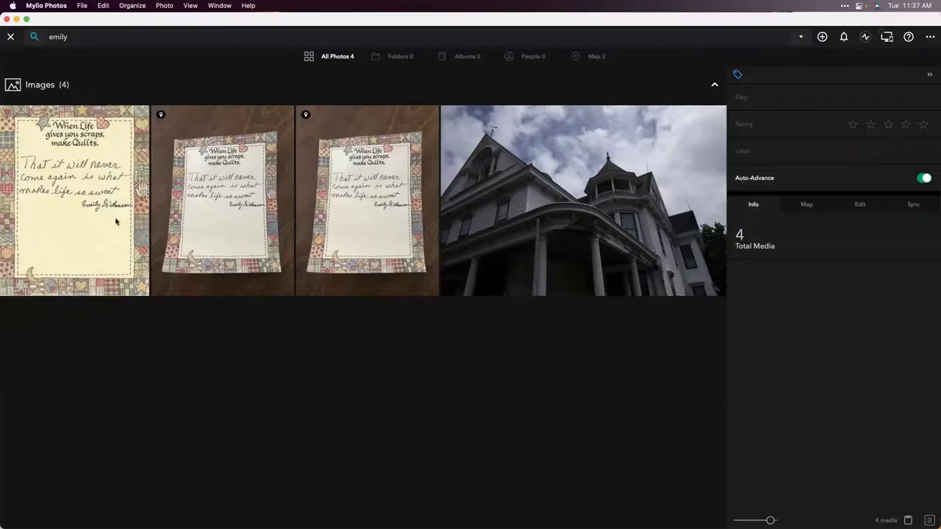
{"action": "double_click", "coordinate": [202, 228]}
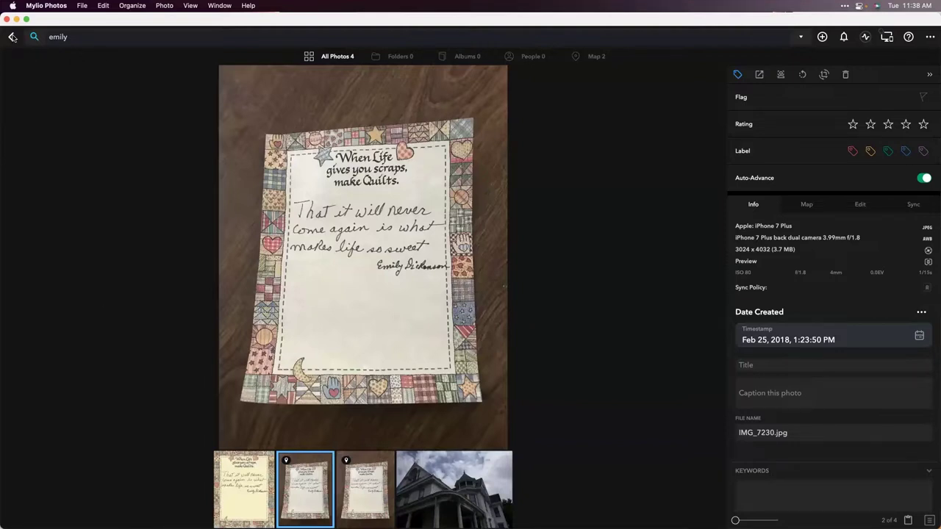
{"action": "left_click", "coordinate": [9, 37]}
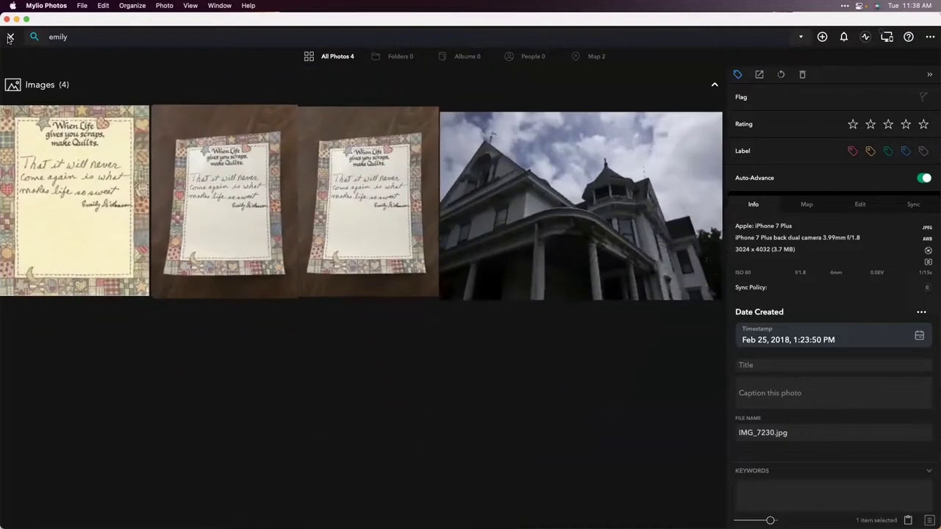
{"action": "left_click", "coordinate": [10, 38]}
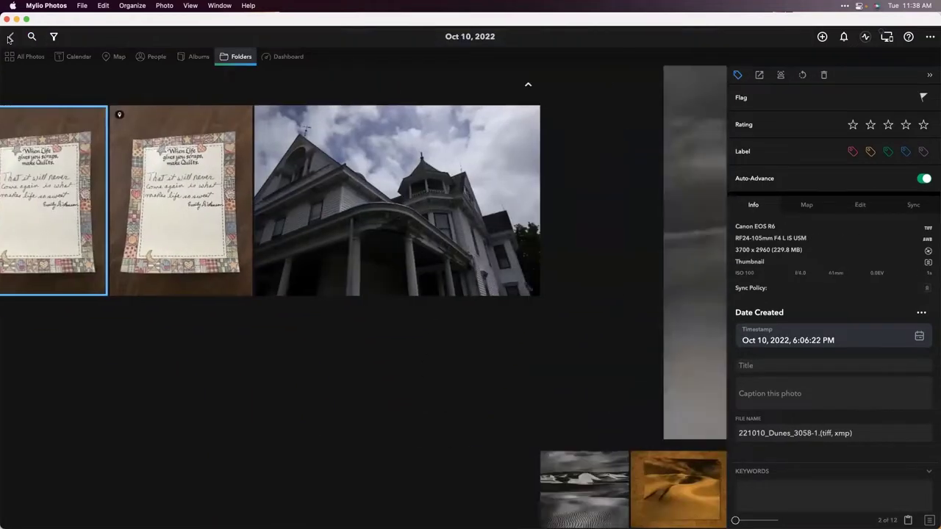
Show all photos in the library and open the dune edit 221010_Dunes_3057-1 full size
{"action": "left_click", "coordinate": [31, 58]}
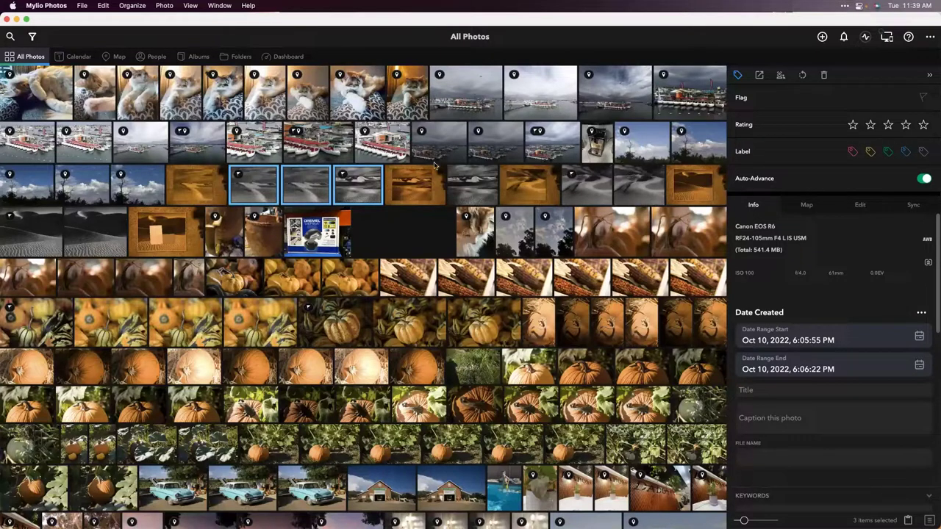
{"action": "double_click", "coordinate": [343, 189]}
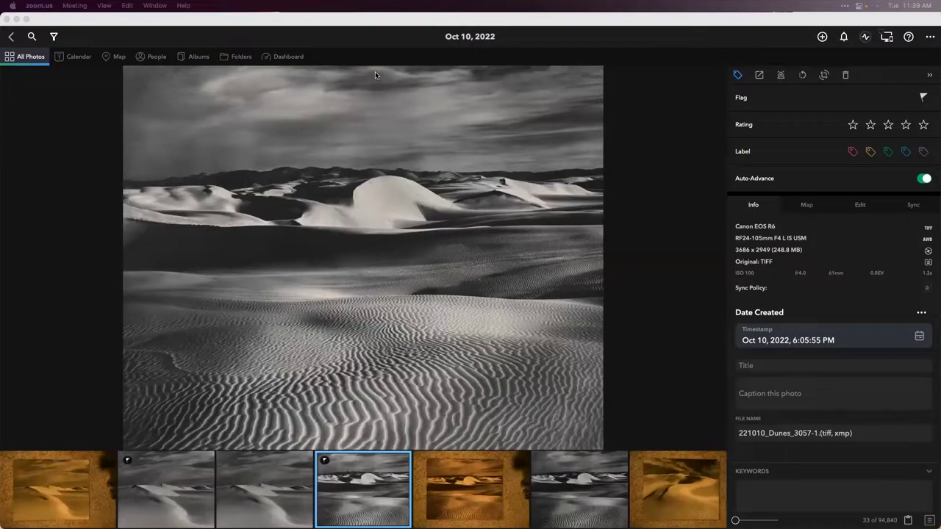
Open the Photos folder and sort its subfolders by Date Created in descending order
{"action": "left_click", "coordinate": [242, 56]}
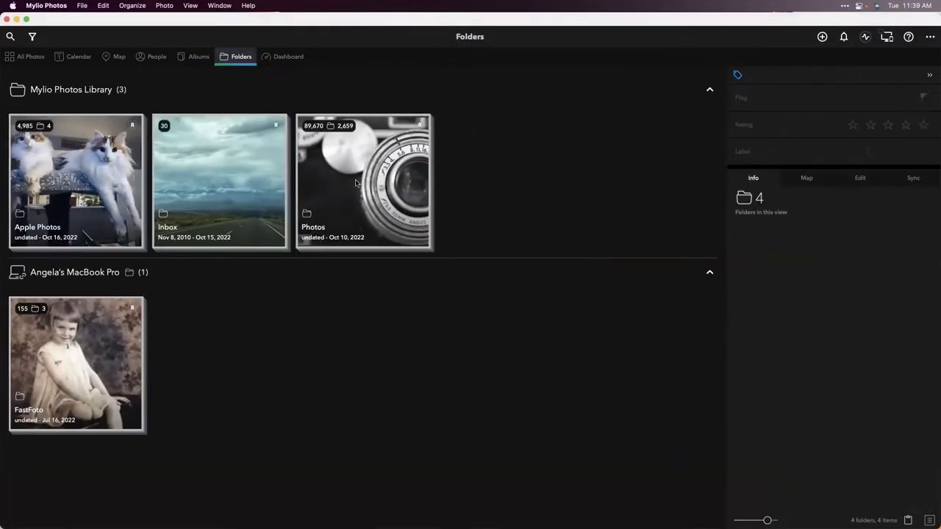
{"action": "left_click", "coordinate": [408, 213]}
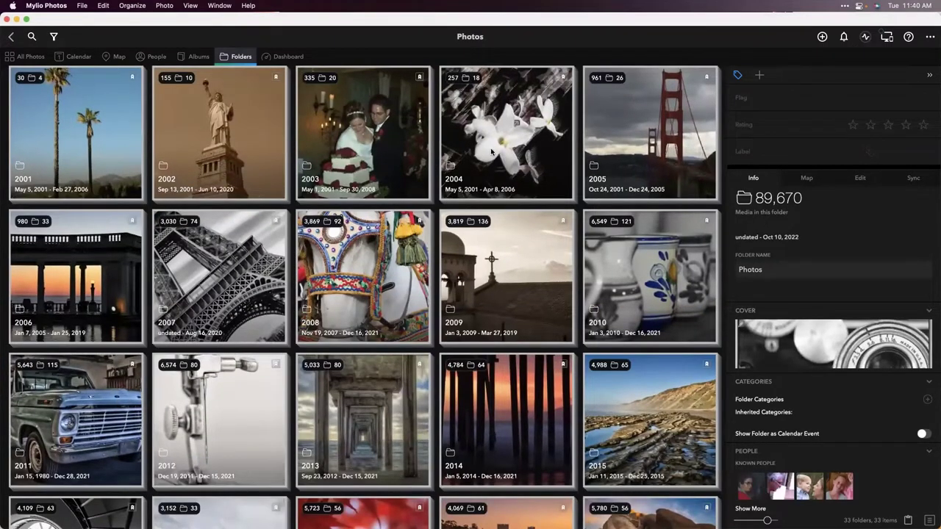
{"action": "left_click", "coordinate": [931, 37]}
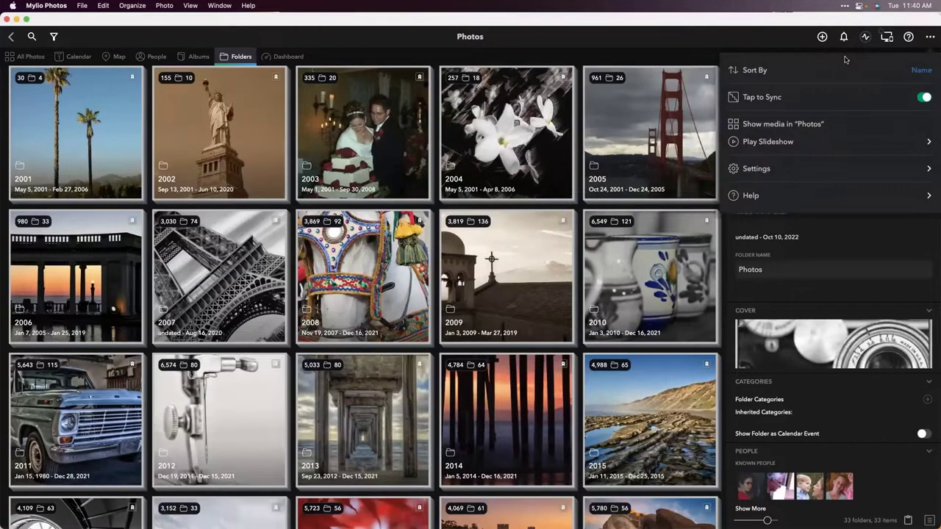
{"action": "left_click", "coordinate": [785, 70]}
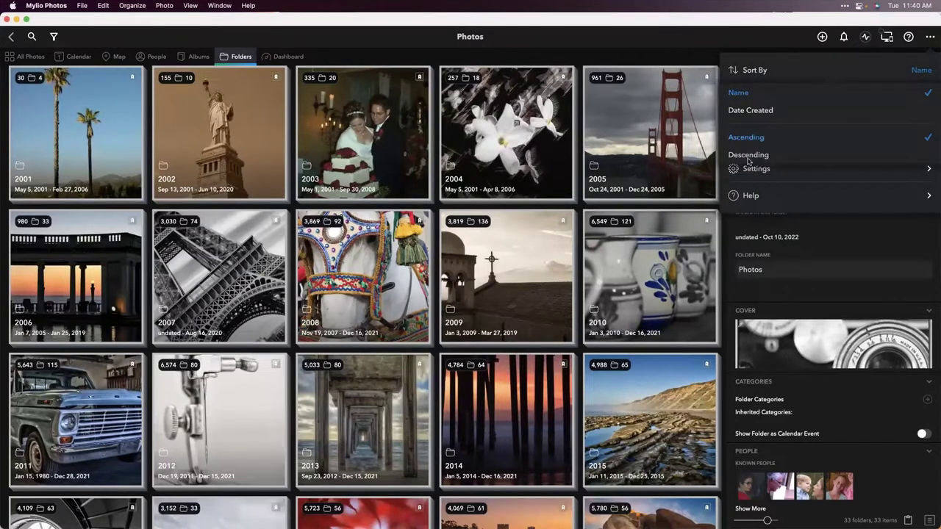
{"action": "left_click", "coordinate": [749, 110]}
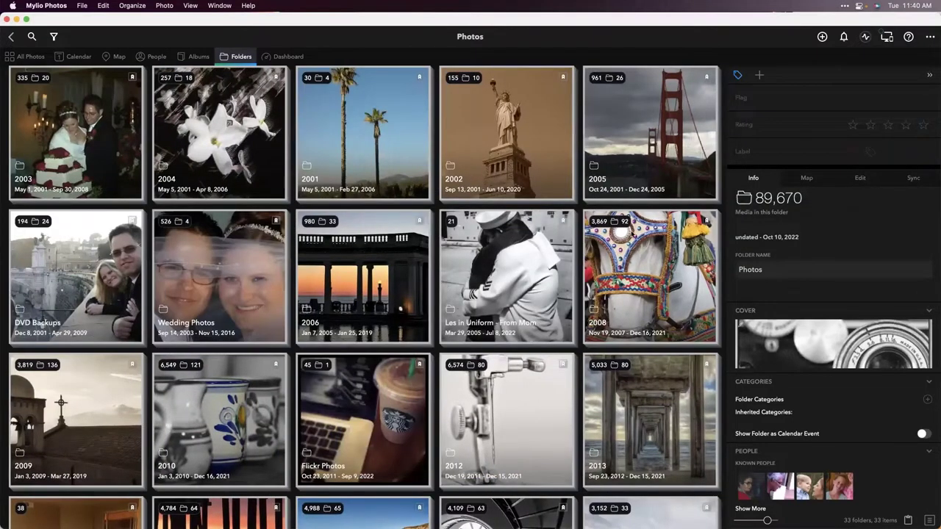
{"action": "left_click", "coordinate": [930, 39]}
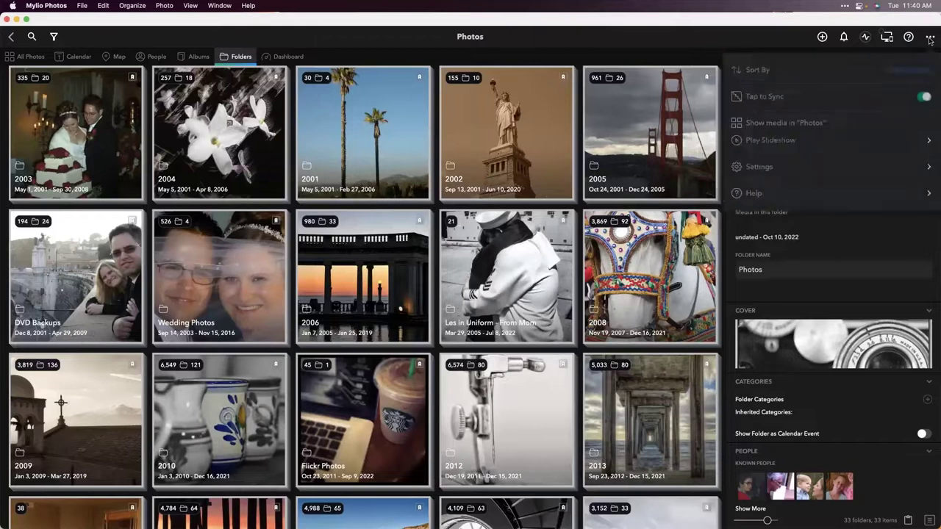
{"action": "left_click", "coordinate": [888, 71]}
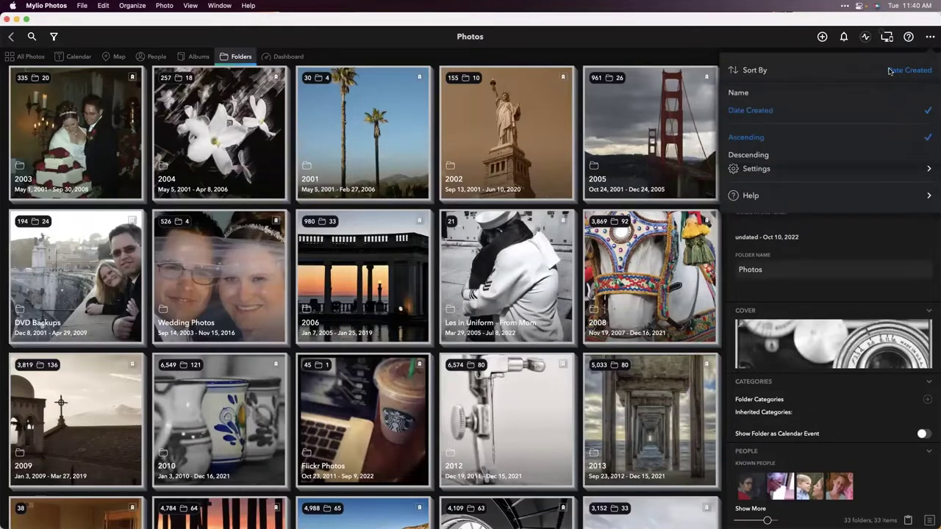
{"action": "left_click", "coordinate": [754, 155]}
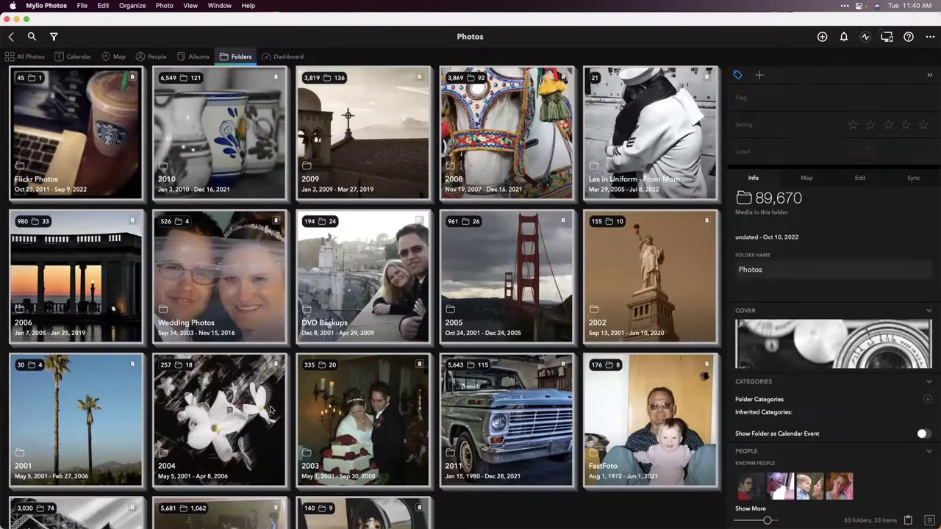
Open the 2022 folder and look through its dated subfolders
{"action": "scroll", "coordinate": [270, 410], "scroll_direction": "up", "scroll_amount": 6}
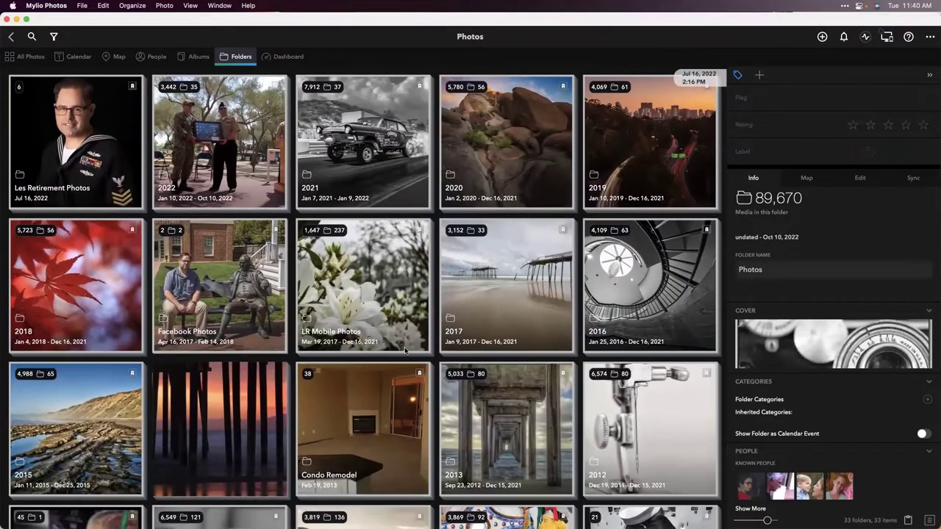
{"action": "left_click", "coordinate": [243, 184]}
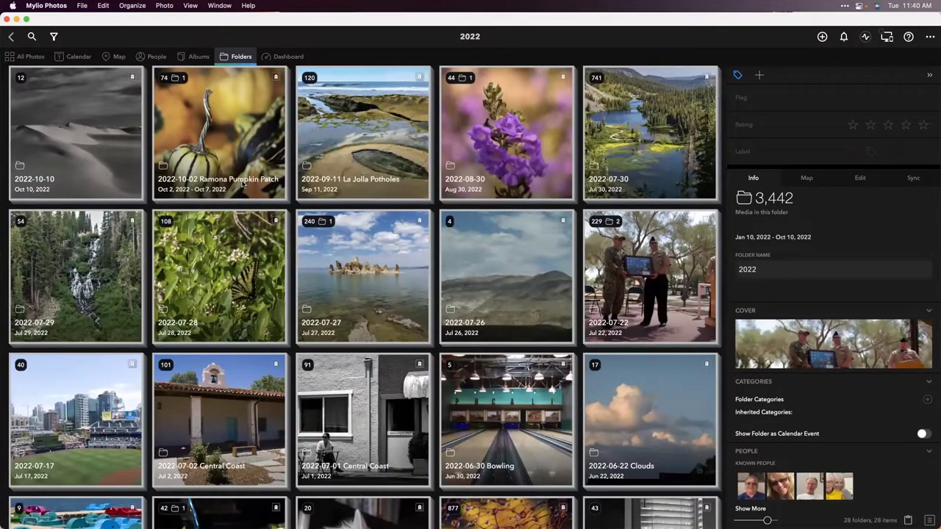
{"action": "scroll", "coordinate": [250, 189], "scroll_direction": "down", "scroll_amount": 5}
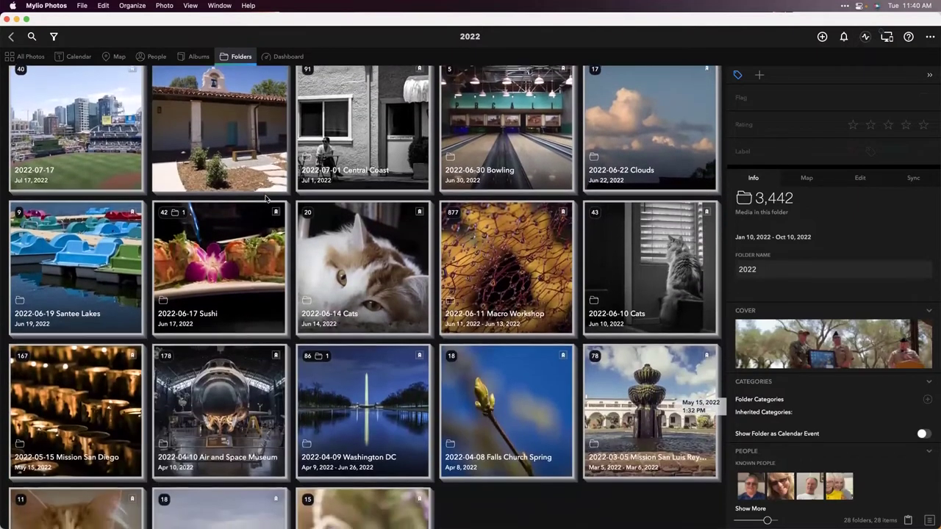
Leave the 2022 folder for the top-level folder overview, open the Inbox folder and show its sorting options
{"action": "scroll", "coordinate": [266, 199], "scroll_direction": "down", "scroll_amount": 3}
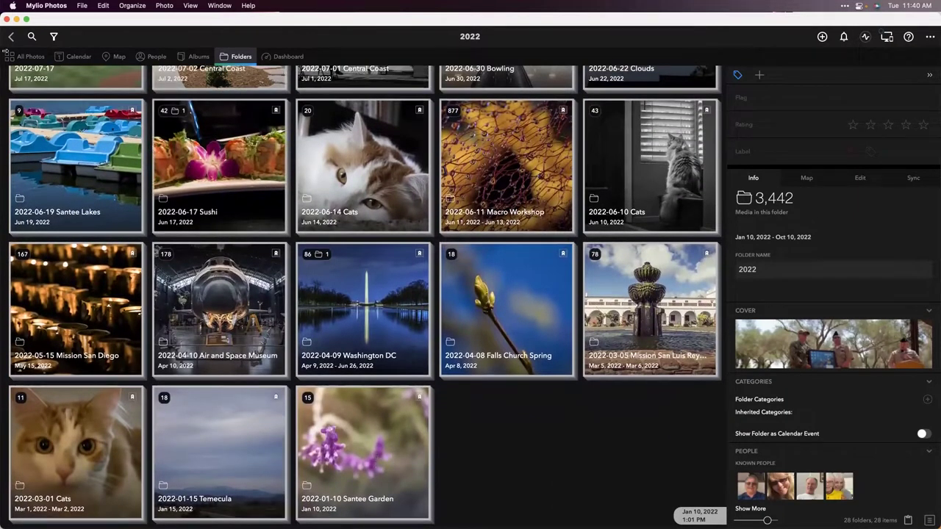
{"action": "left_click", "coordinate": [12, 37]}
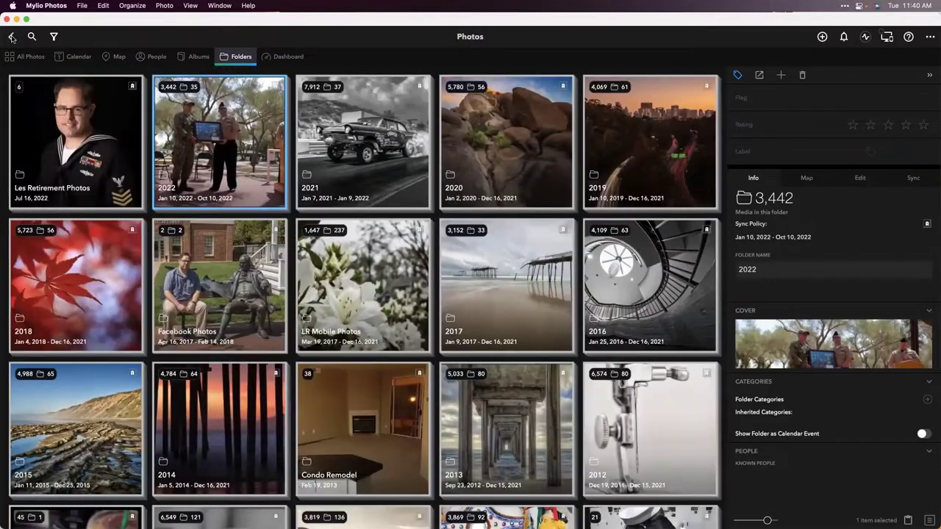
{"action": "left_click", "coordinate": [11, 37]}
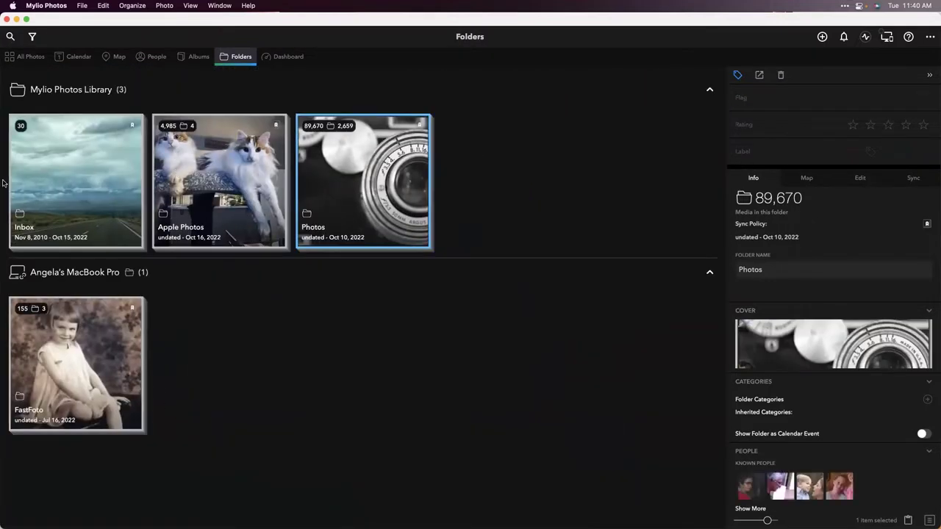
{"action": "double_click", "coordinate": [80, 213]}
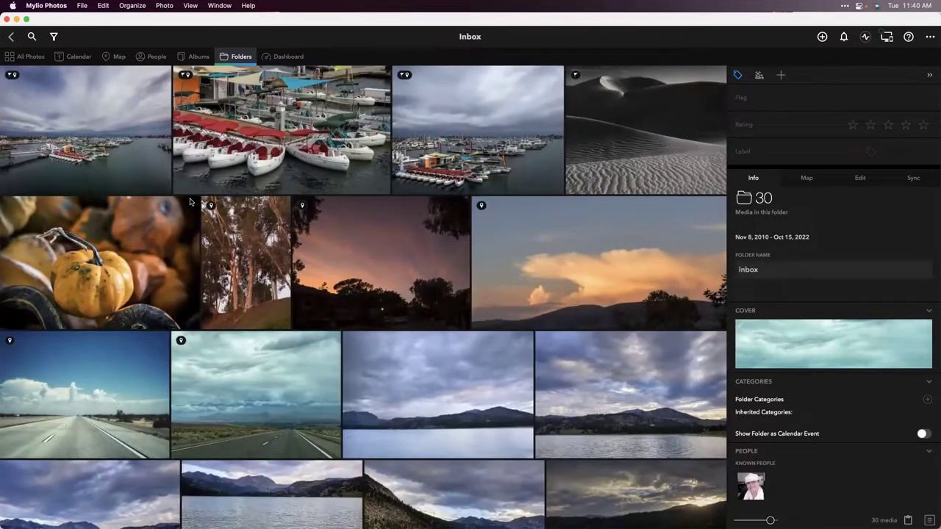
{"action": "left_click", "coordinate": [930, 36]}
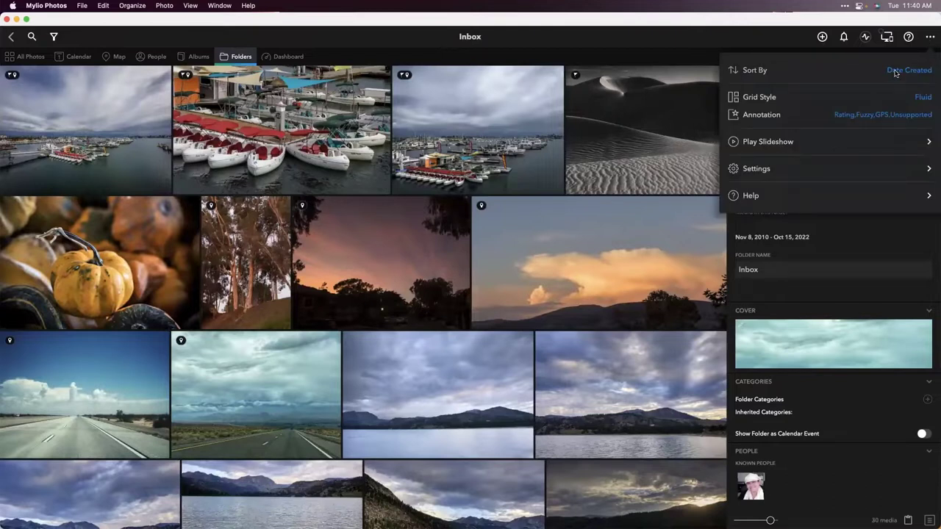
{"action": "left_click", "coordinate": [895, 71]}
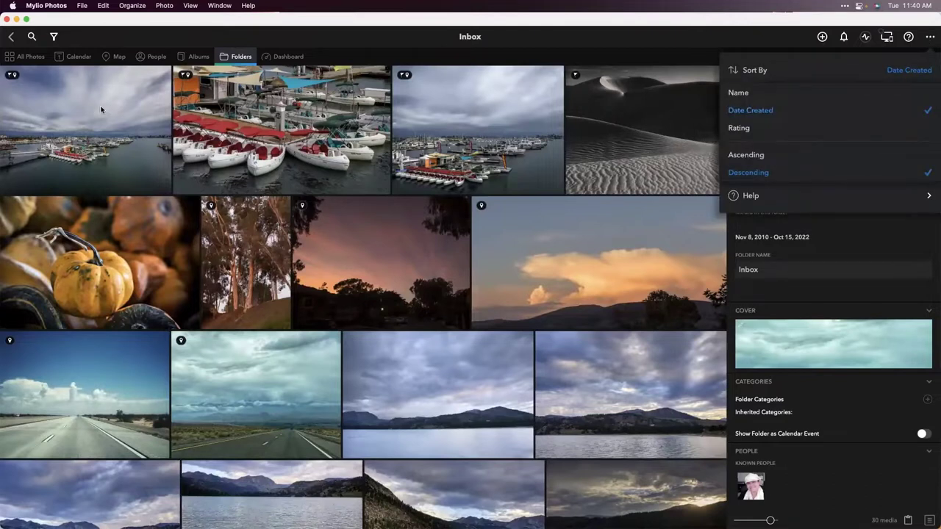
Open the Portfolio album, view its sorting options and close them without changing the order
{"action": "left_click", "coordinate": [196, 57]}
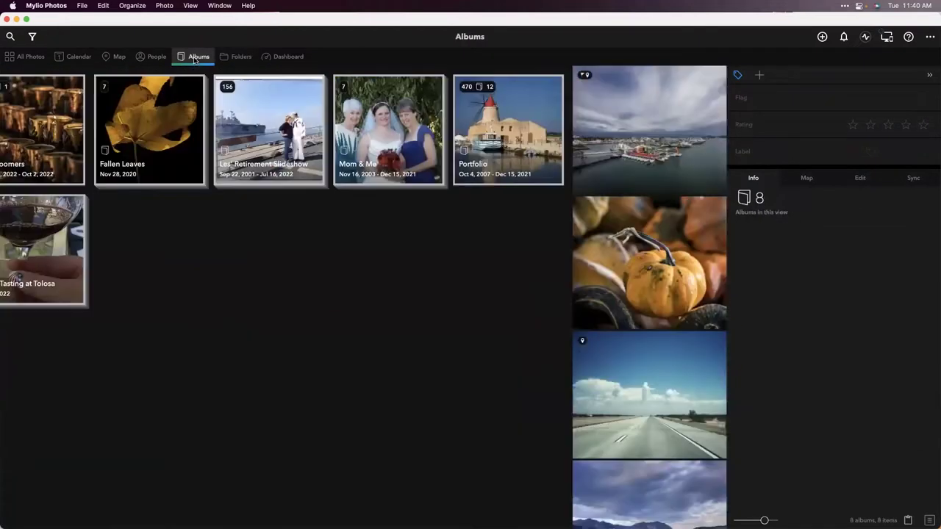
{"action": "left_click", "coordinate": [208, 131]}
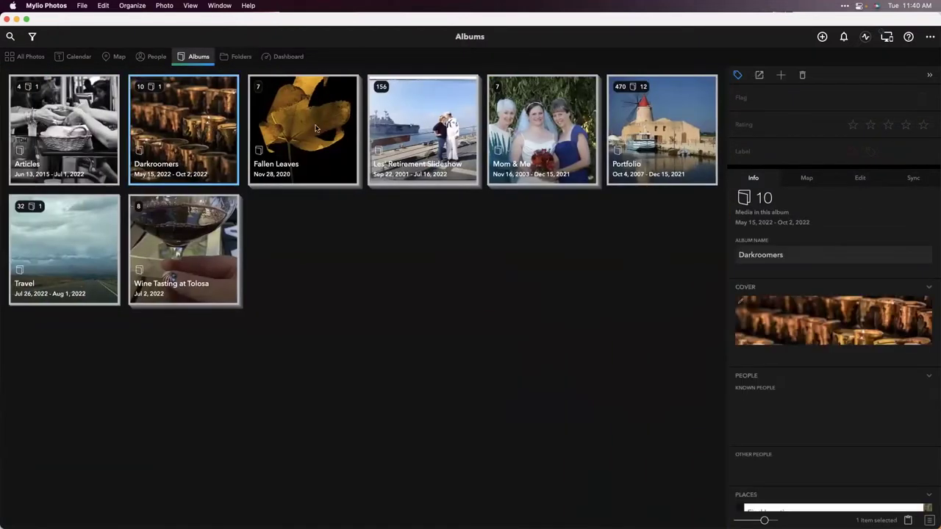
{"action": "double_click", "coordinate": [656, 133]}
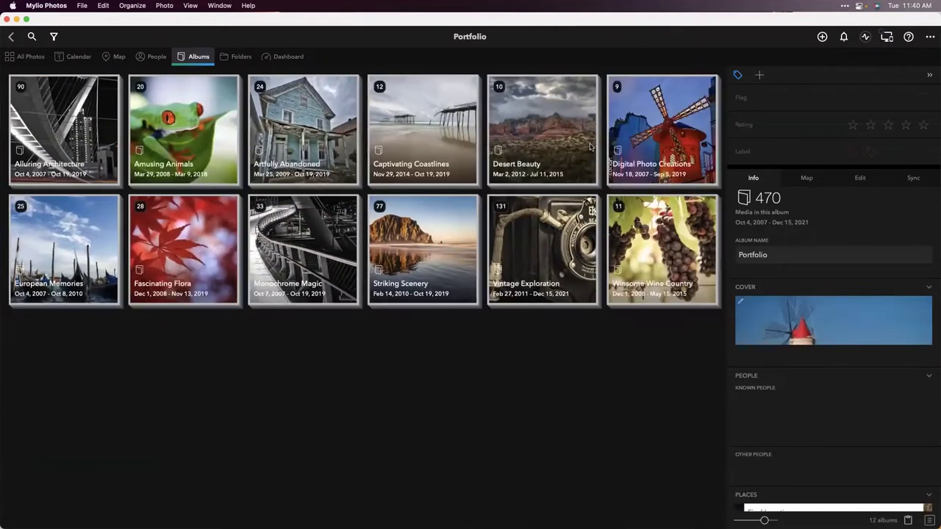
{"action": "left_click", "coordinate": [930, 37]}
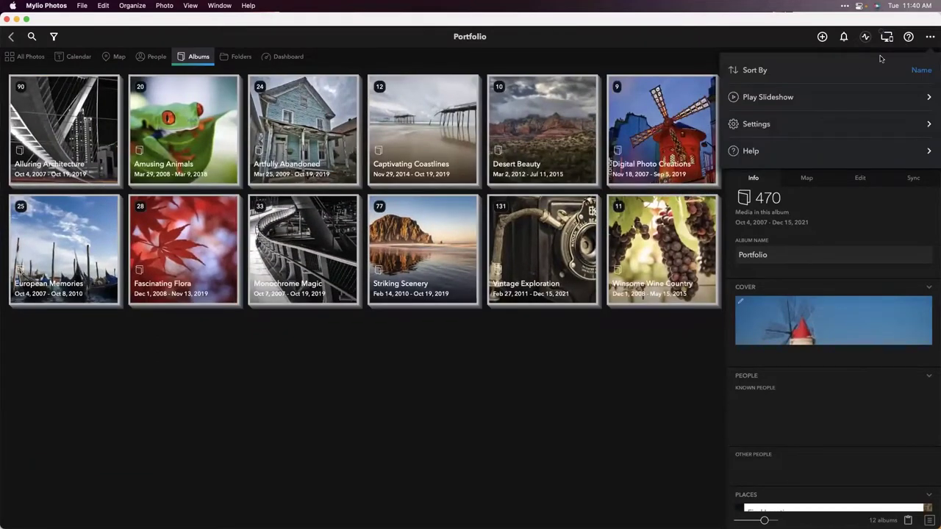
{"action": "left_click", "coordinate": [834, 70]}
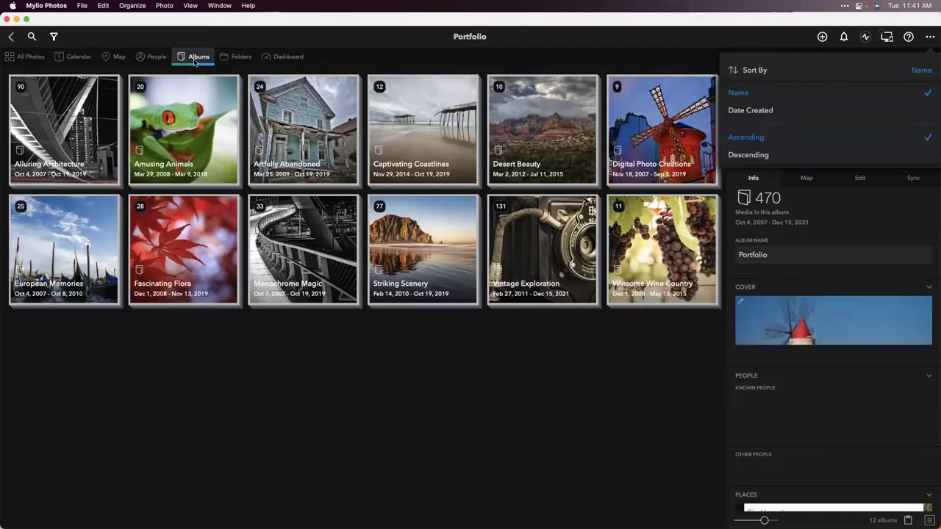
{"action": "left_click", "coordinate": [371, 400]}
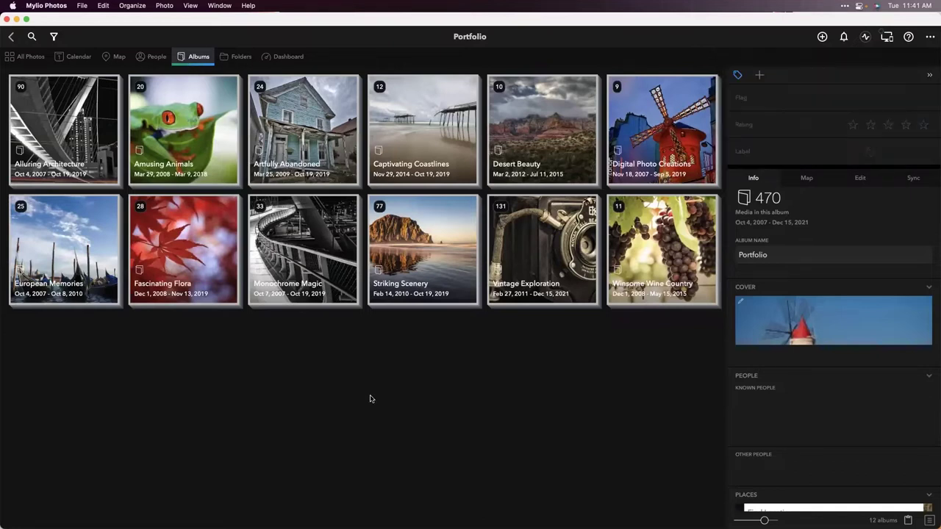
Switch to Safari
{"action": "key", "text": "super+Tab"}
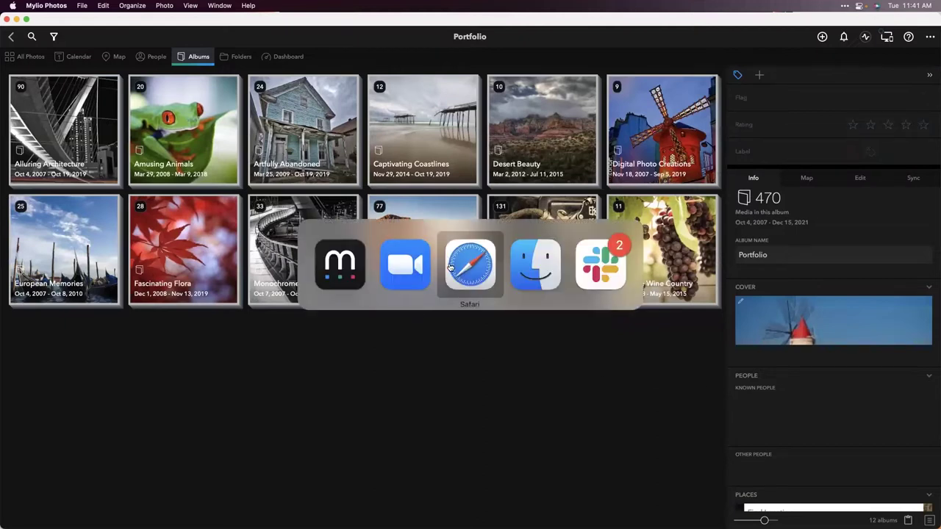